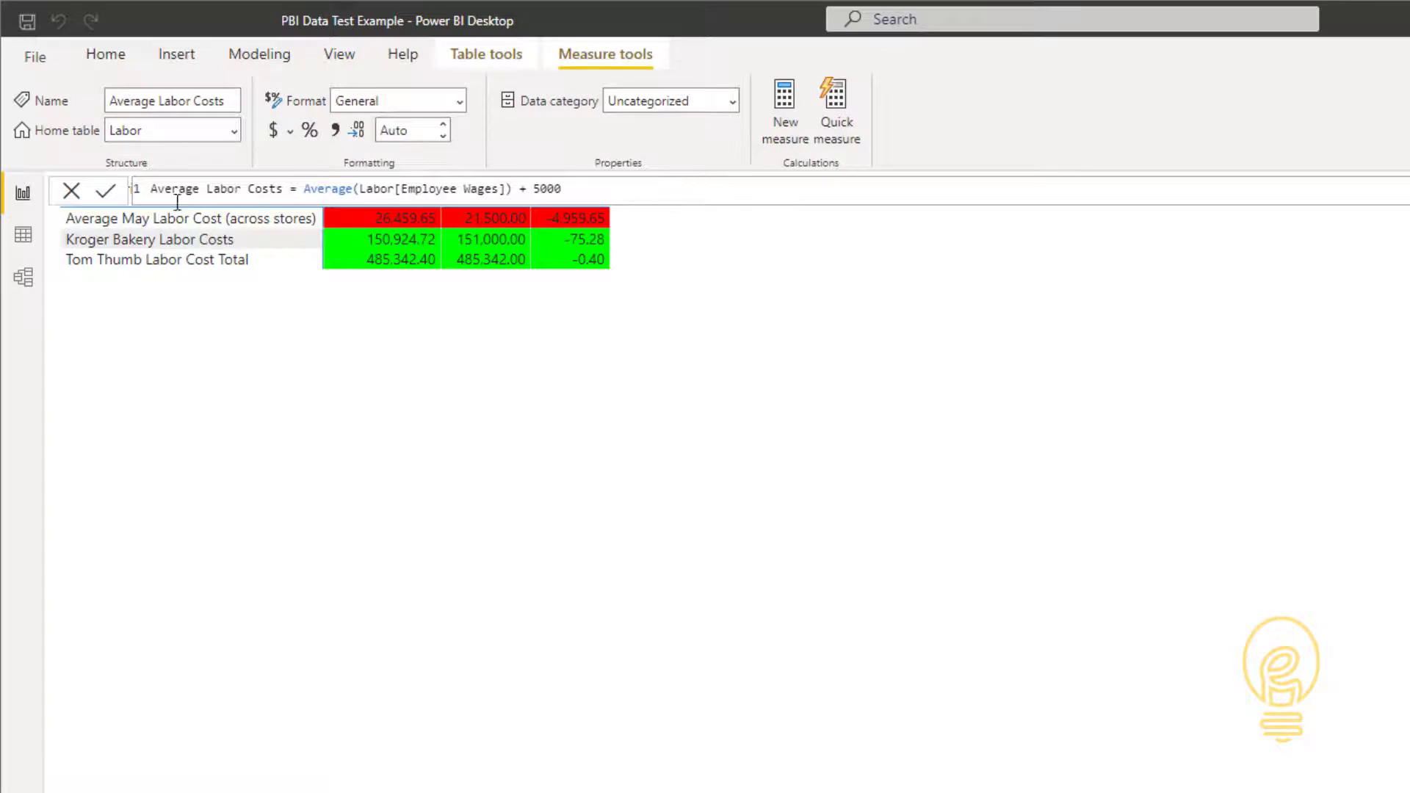
Comment out the "+ 5000" at the end of the Average Labor Costs measure formula and commit it.
{"action": "left_click_drag", "start_coordinate": [585, 190], "coordinate": [513, 189]}
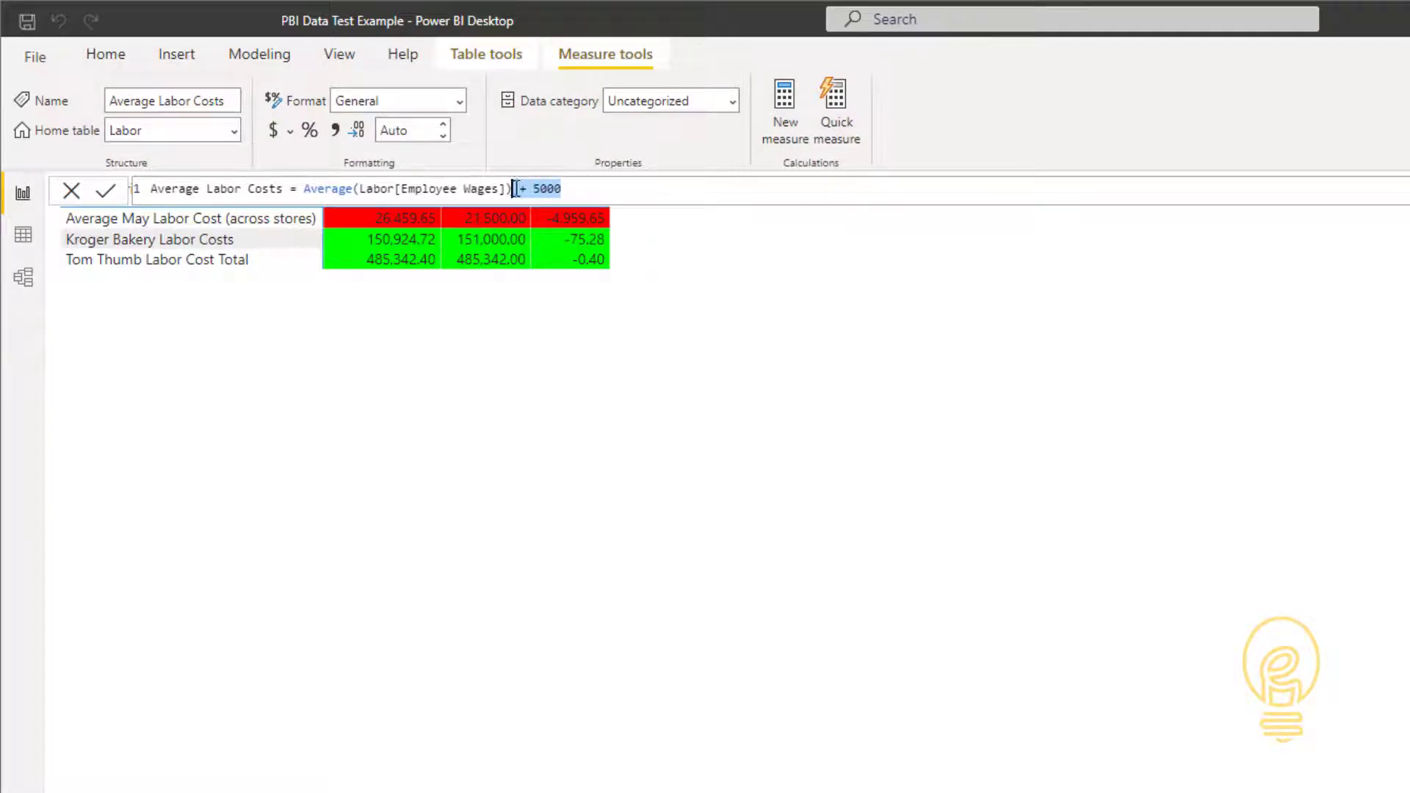
{"action": "left_click", "coordinate": [519, 189]}
{"action": "type", "text": "//"}
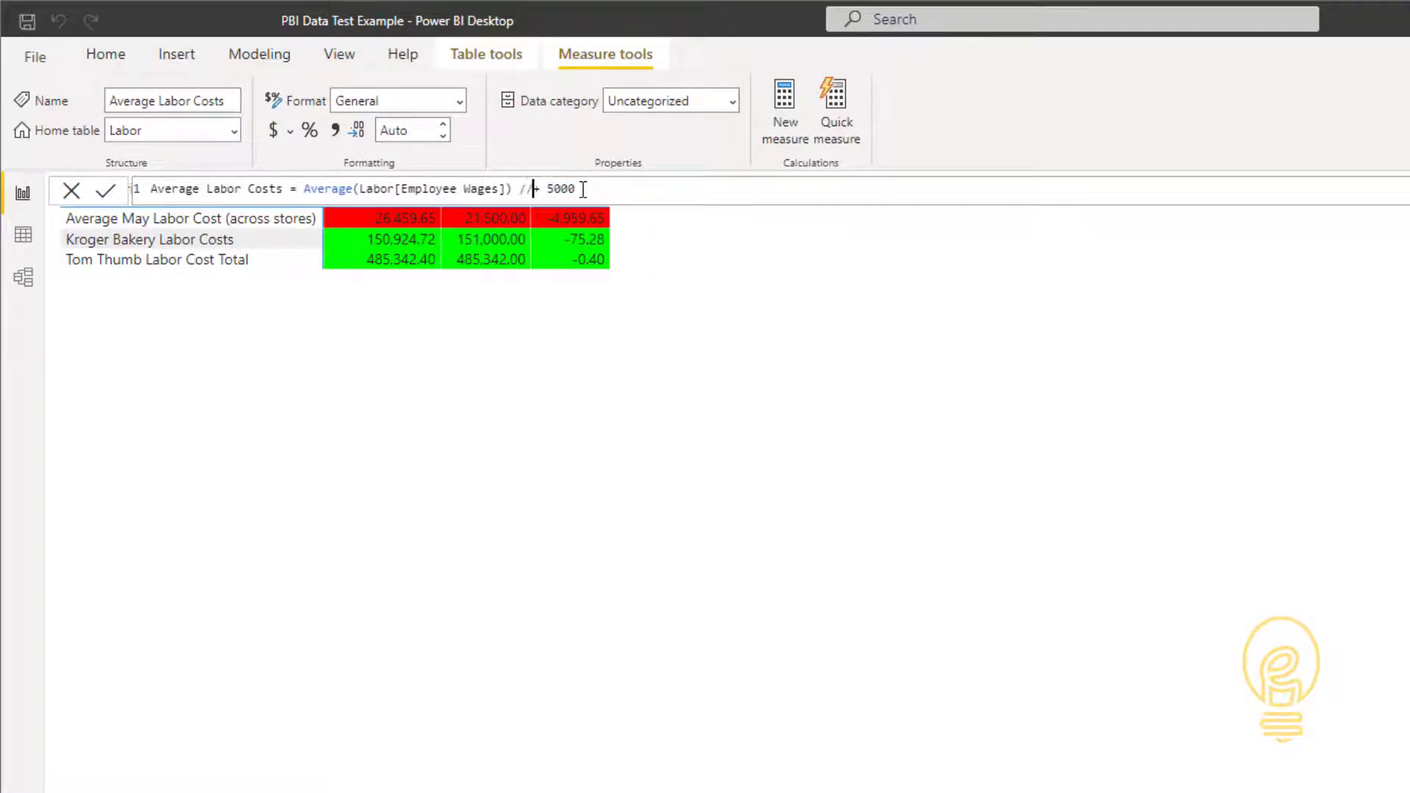
{"action": "key", "text": "Return"}
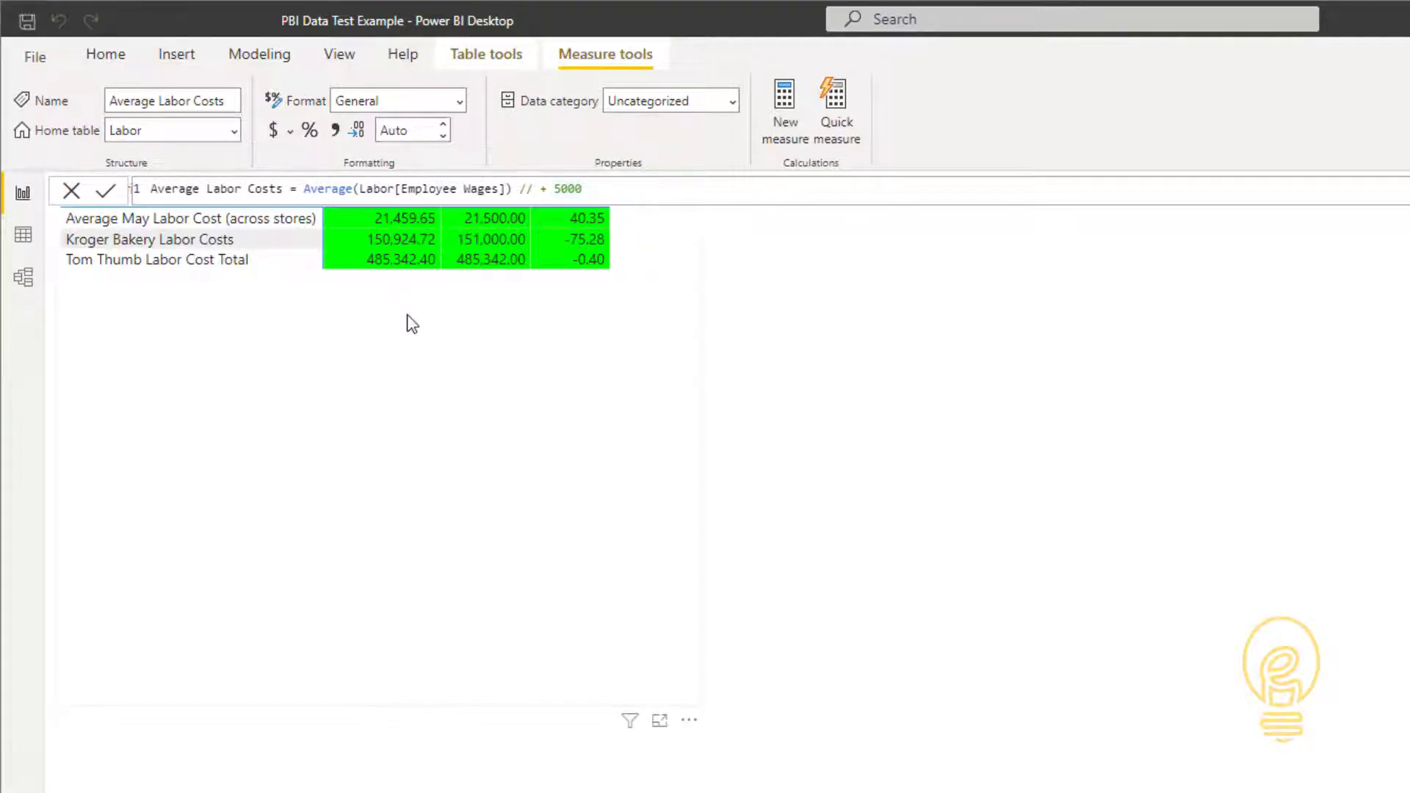
{"action": "left_click", "coordinate": [448, 318]}
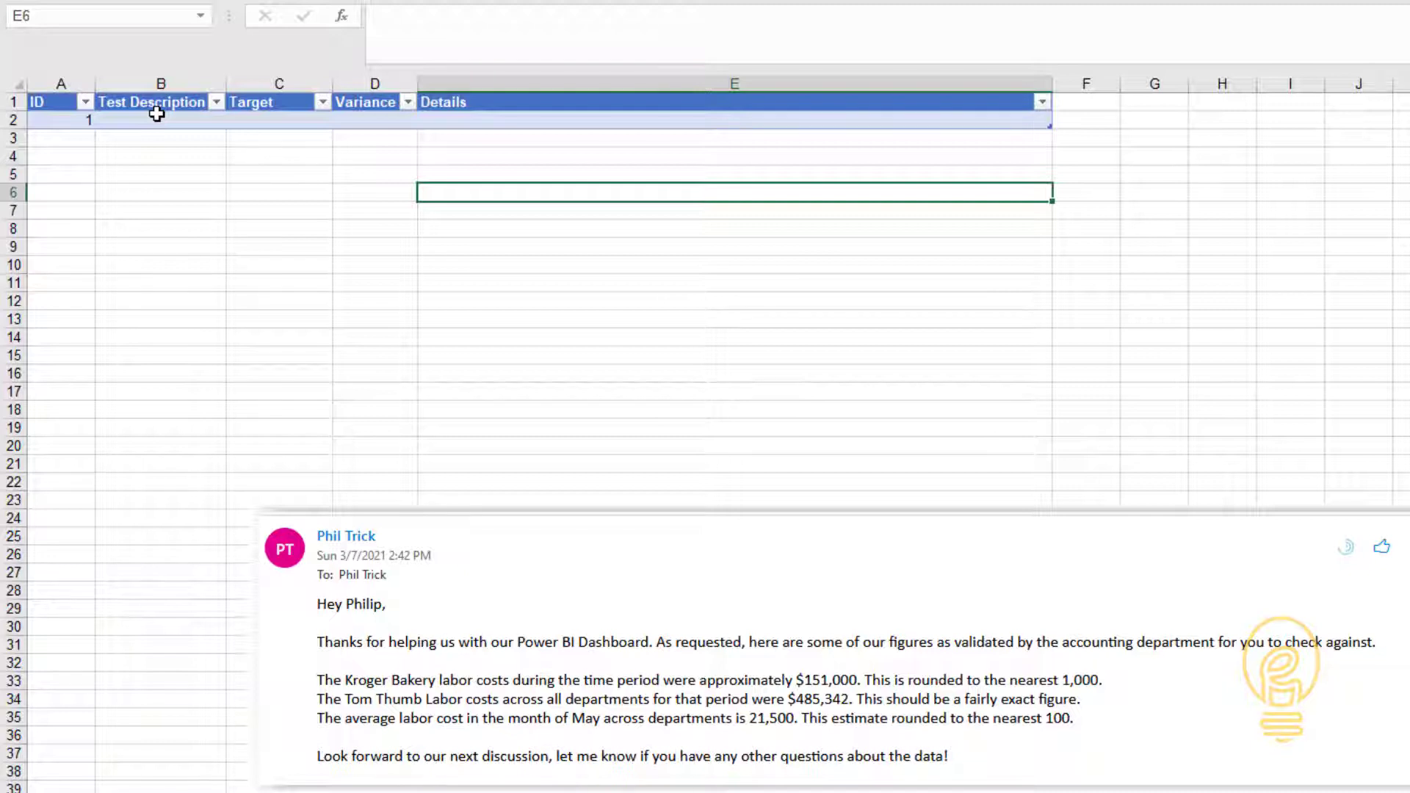
Enter the test Kroger Bakery Labor Costs in row 2 with target 151000 and variance =1000/2 + 1, widening the Test Description and Target columns.
{"action": "left_click", "coordinate": [156, 116]}
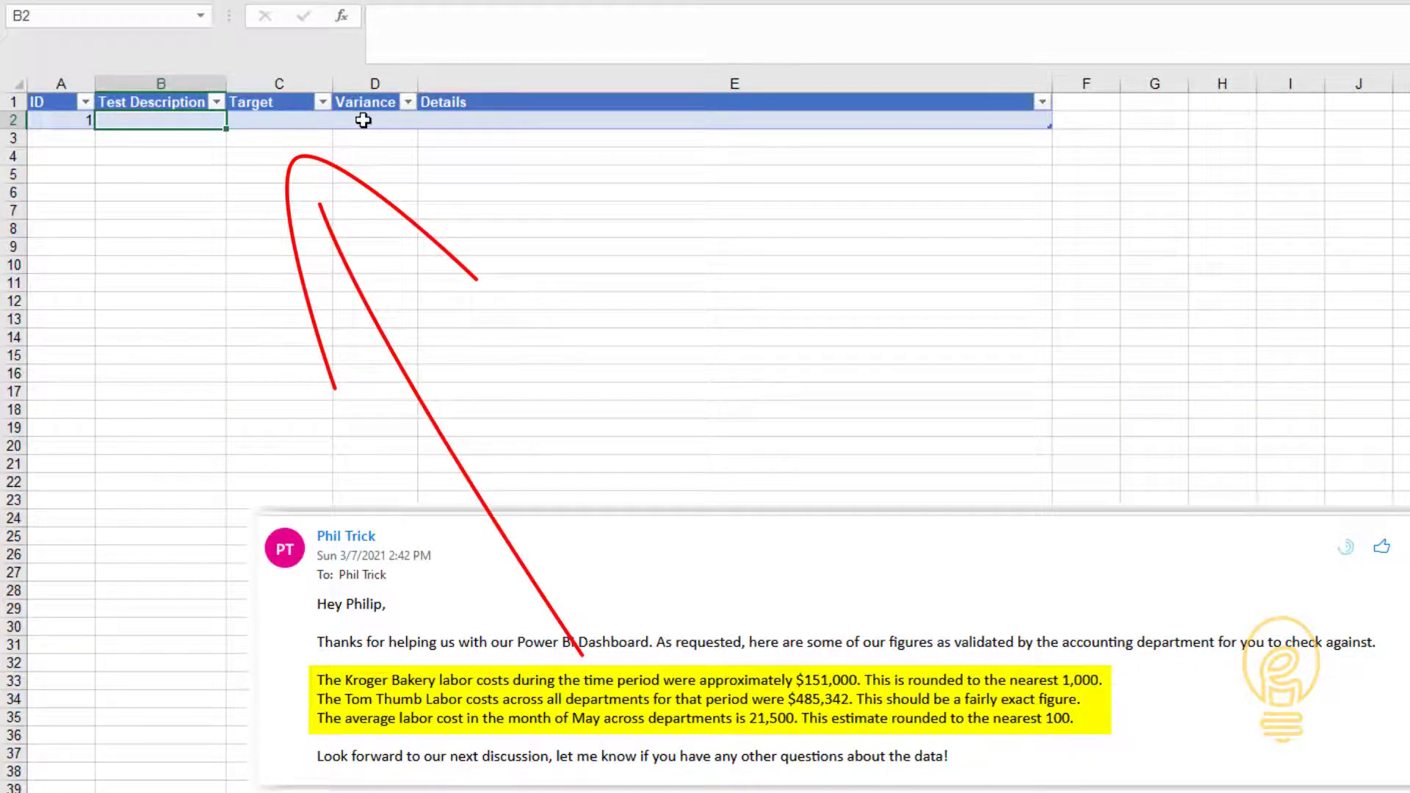
{"action": "type", "text": "Kroger Bakery Labor Costs"}
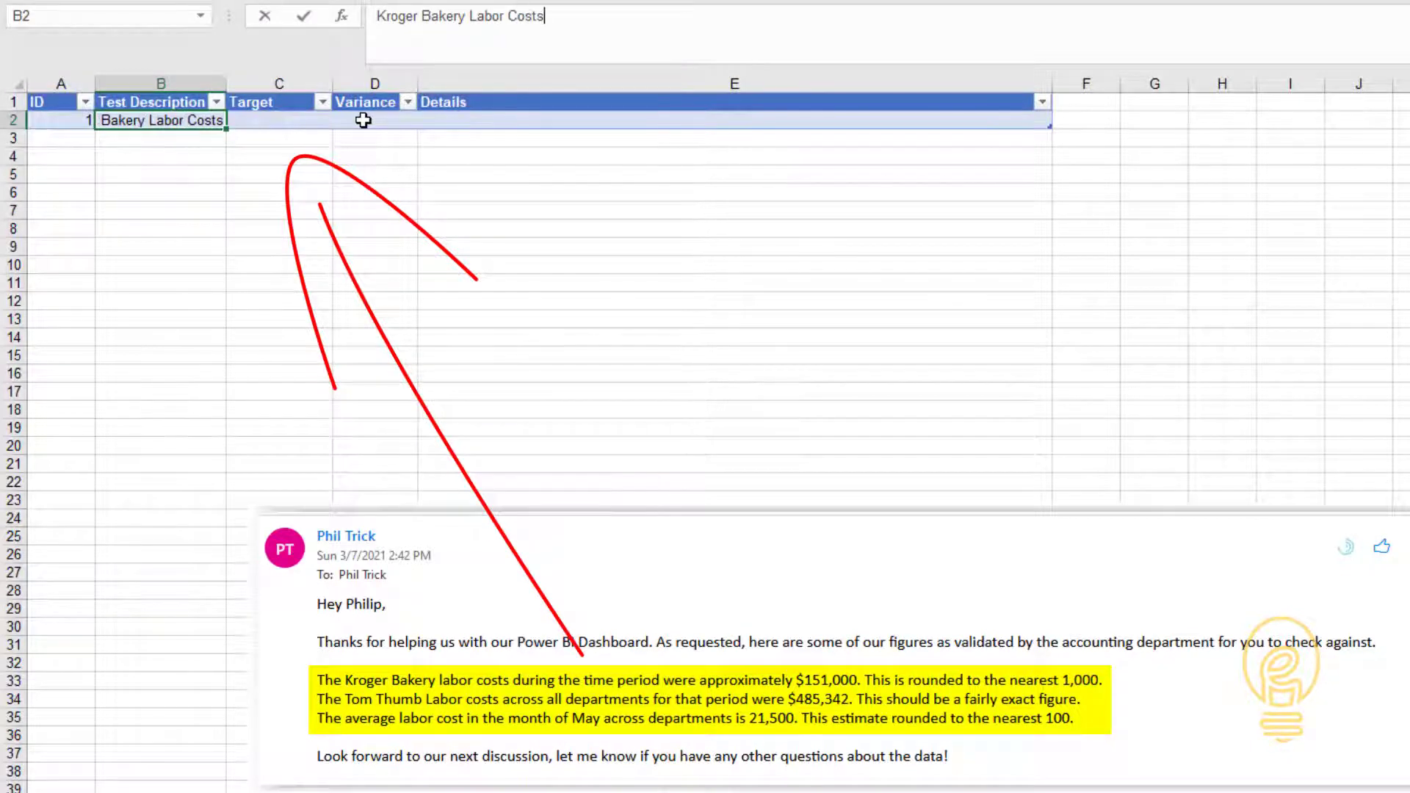
{"action": "key", "text": "Tab"}
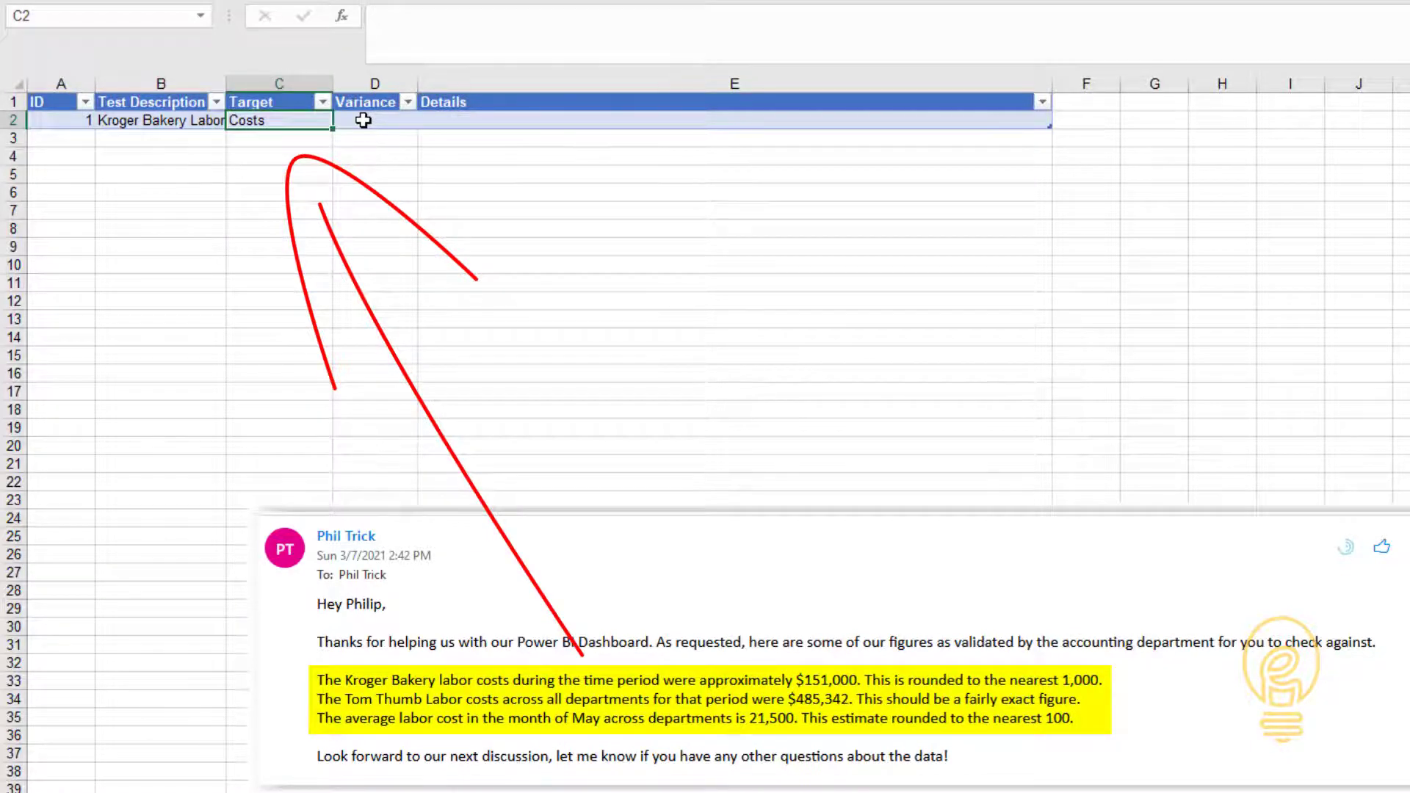
{"action": "type", "text": "151000"}
{"action": "key", "text": "Tab"}
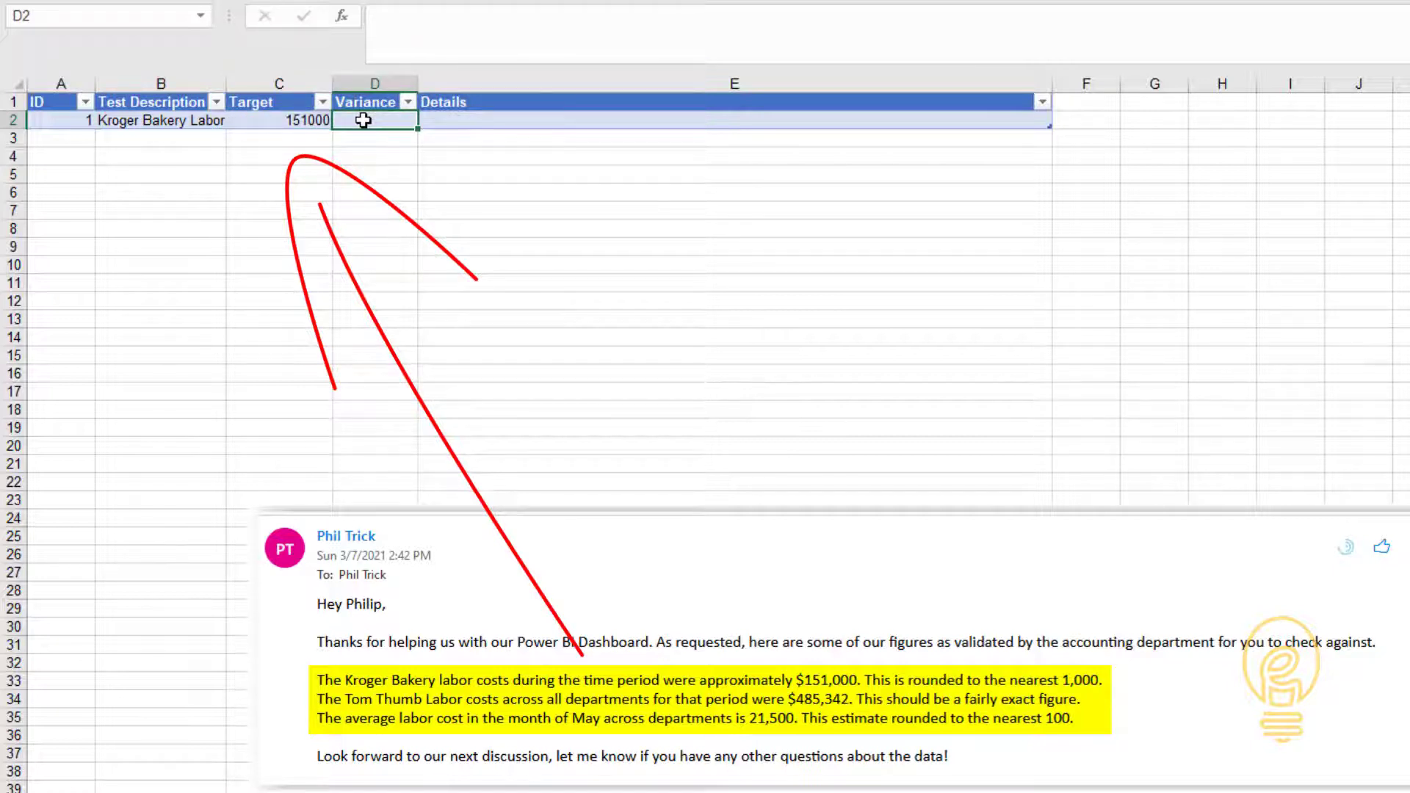
{"action": "type", "text": "=1000"}
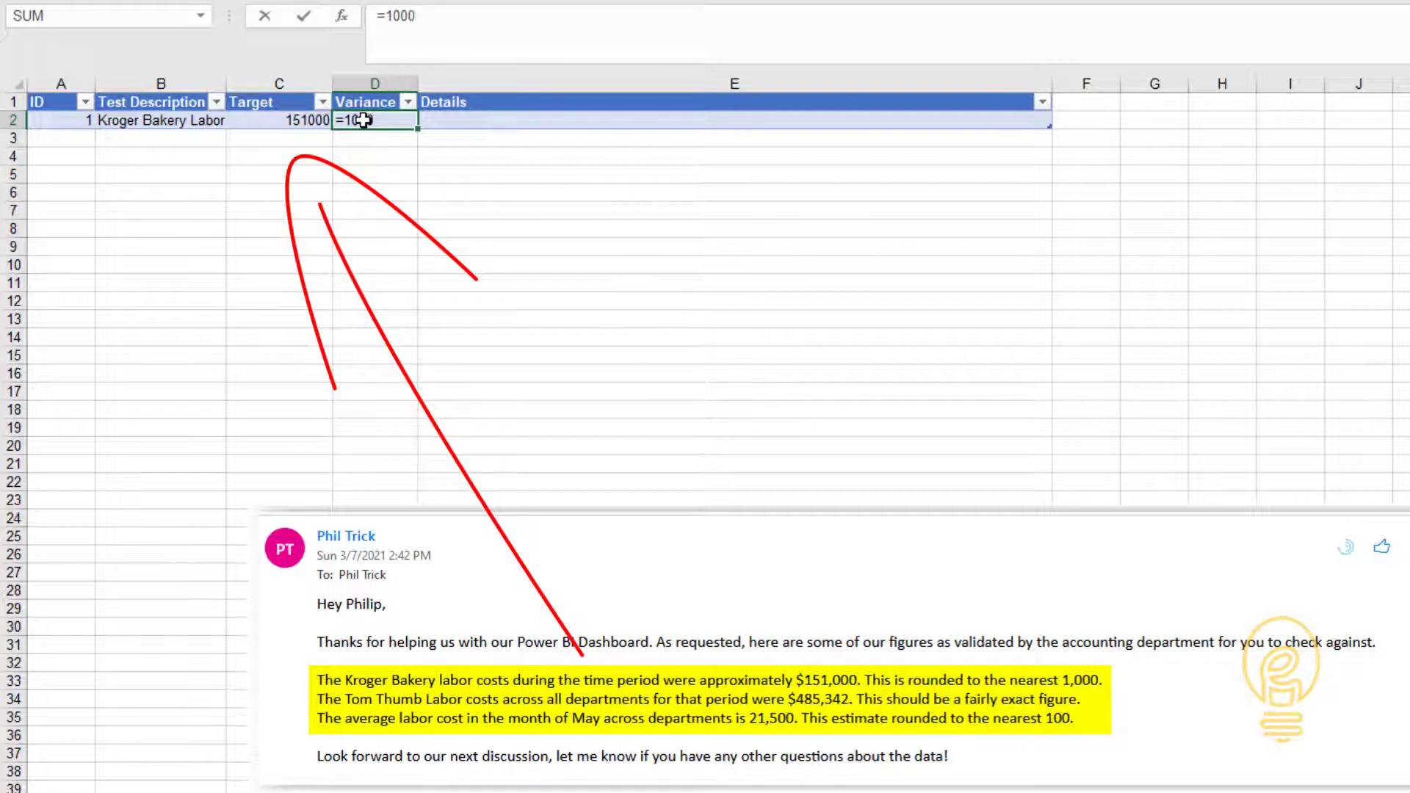
{"action": "type", "text": "/2 + 1"}
{"action": "key", "text": "Return"}
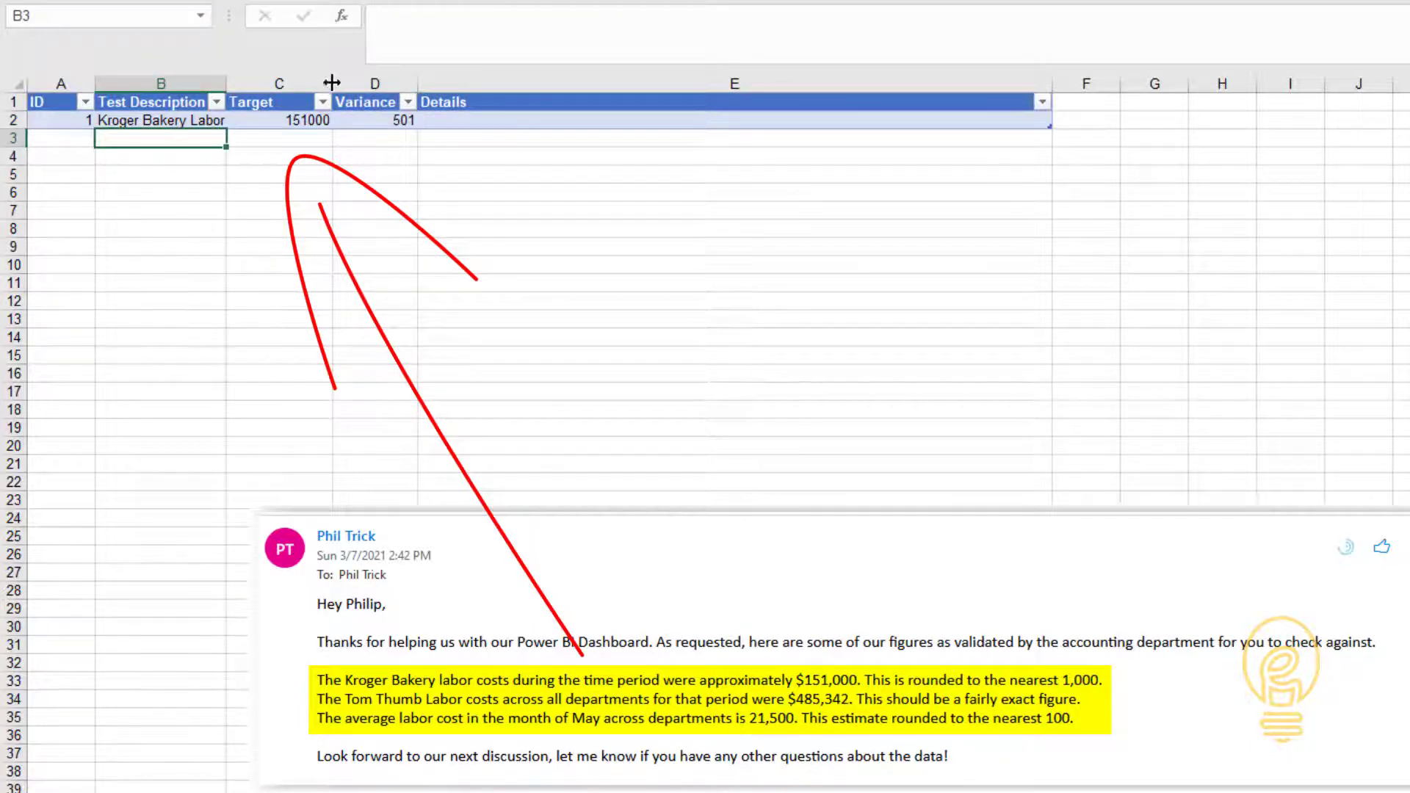
{"action": "left_click_drag", "start_coordinate": [332, 85], "coordinate": [340, 85]}
{"action": "left_click_drag", "start_coordinate": [234, 87], "coordinate": [336, 86]}
Fill the Kroger test's Details with the email's Kroger Bakery sentence plus the email source dated 3/7/21, and fit the Details column width.
{"action": "left_click", "coordinate": [589, 124]}
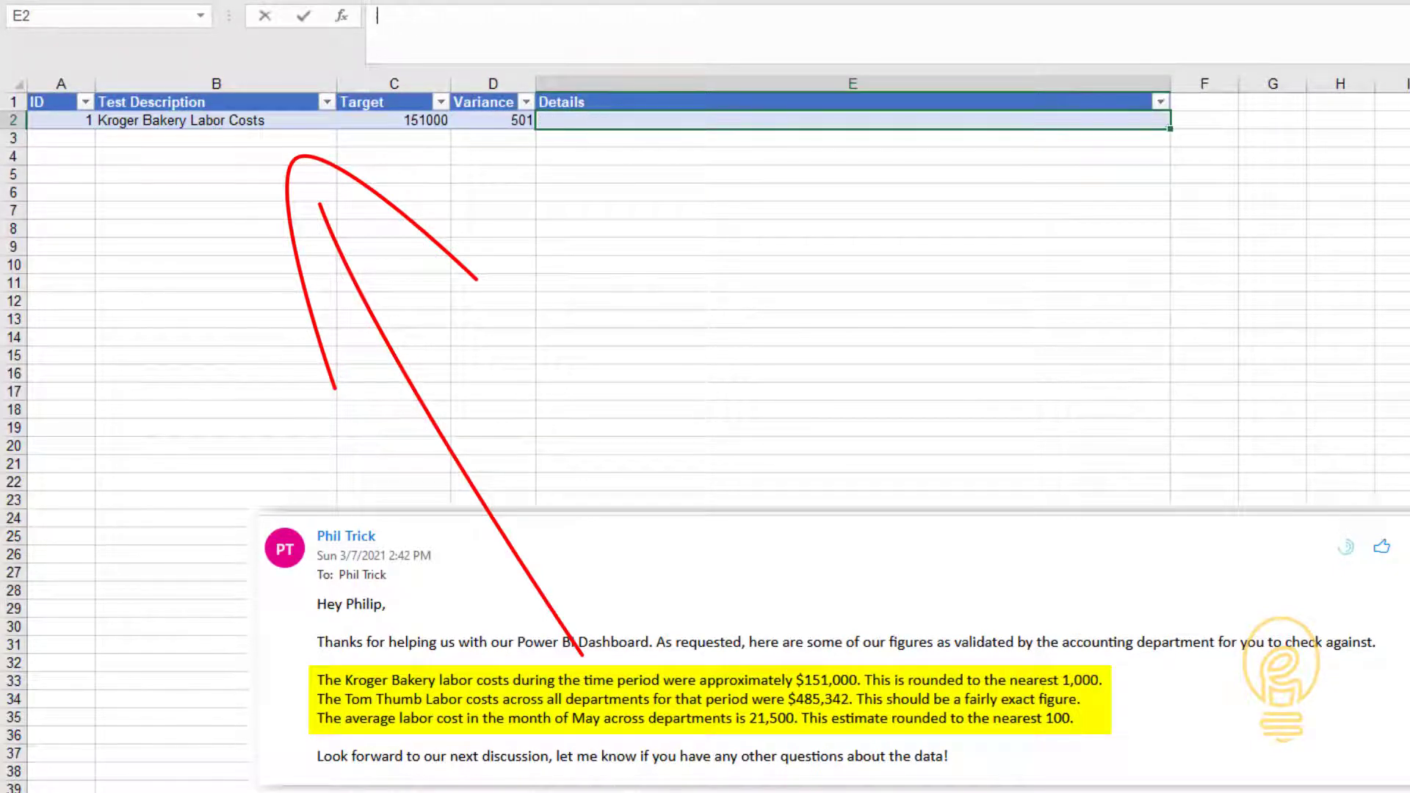
{"action": "key", "text": "ctrl+s"}
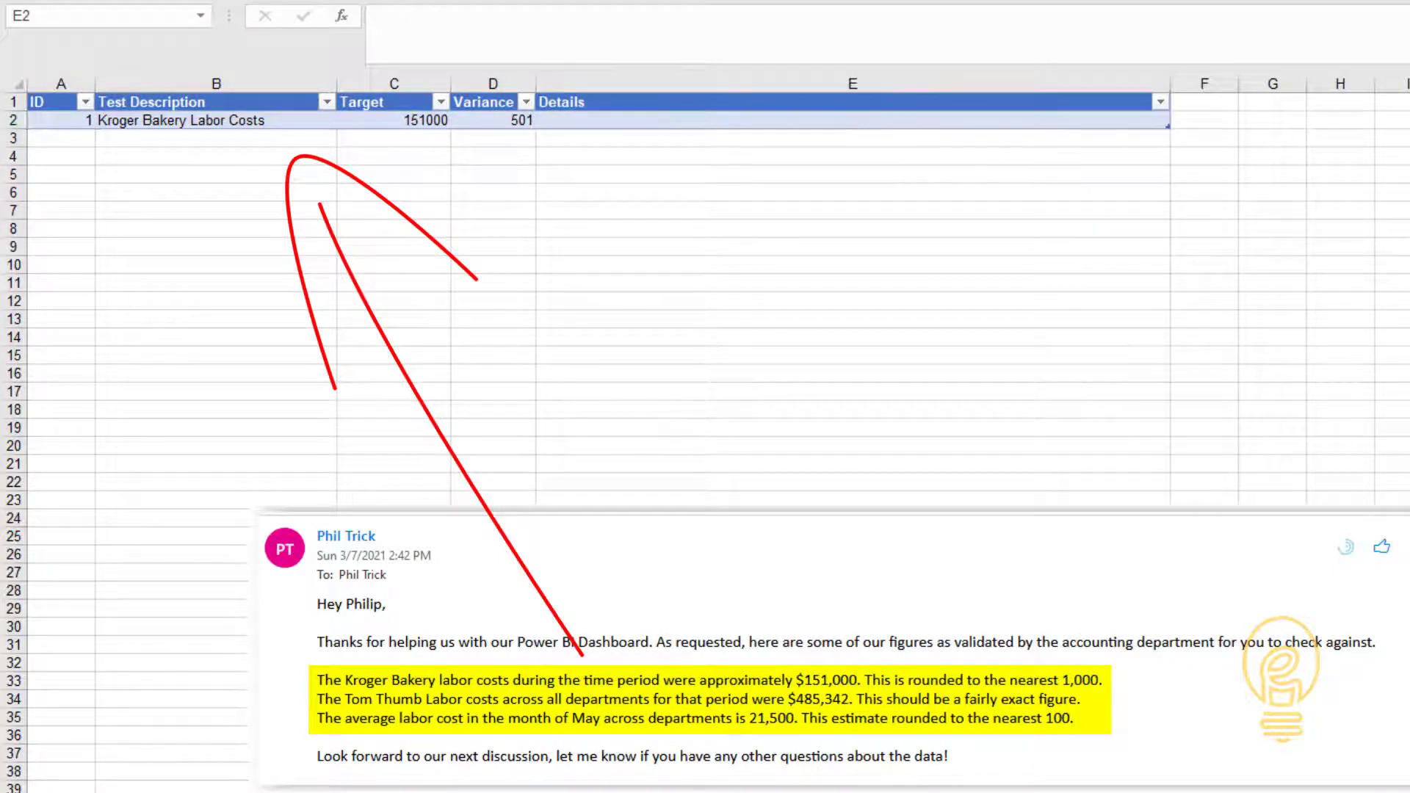
{"action": "left_click", "coordinate": [818, 116]}
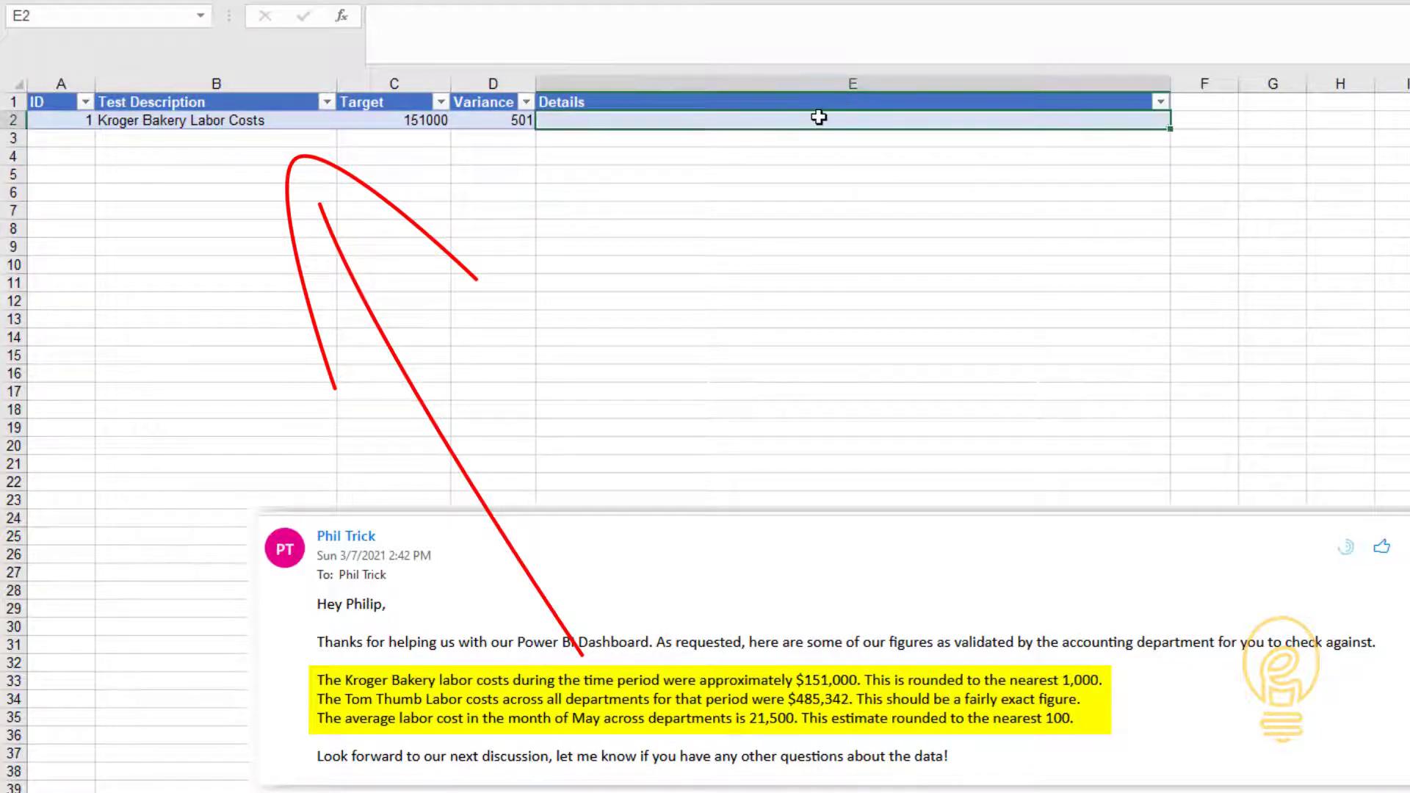
{"action": "type", "text": "The Kroger Bakery labor costs during the time period were approximately $151,000. This is rounded to the nearest 1,000."}
{"action": "left_click", "coordinate": [1190, 28]}
{"action": "type", "text": "Source: Email from PTrick, 3/7/21"}
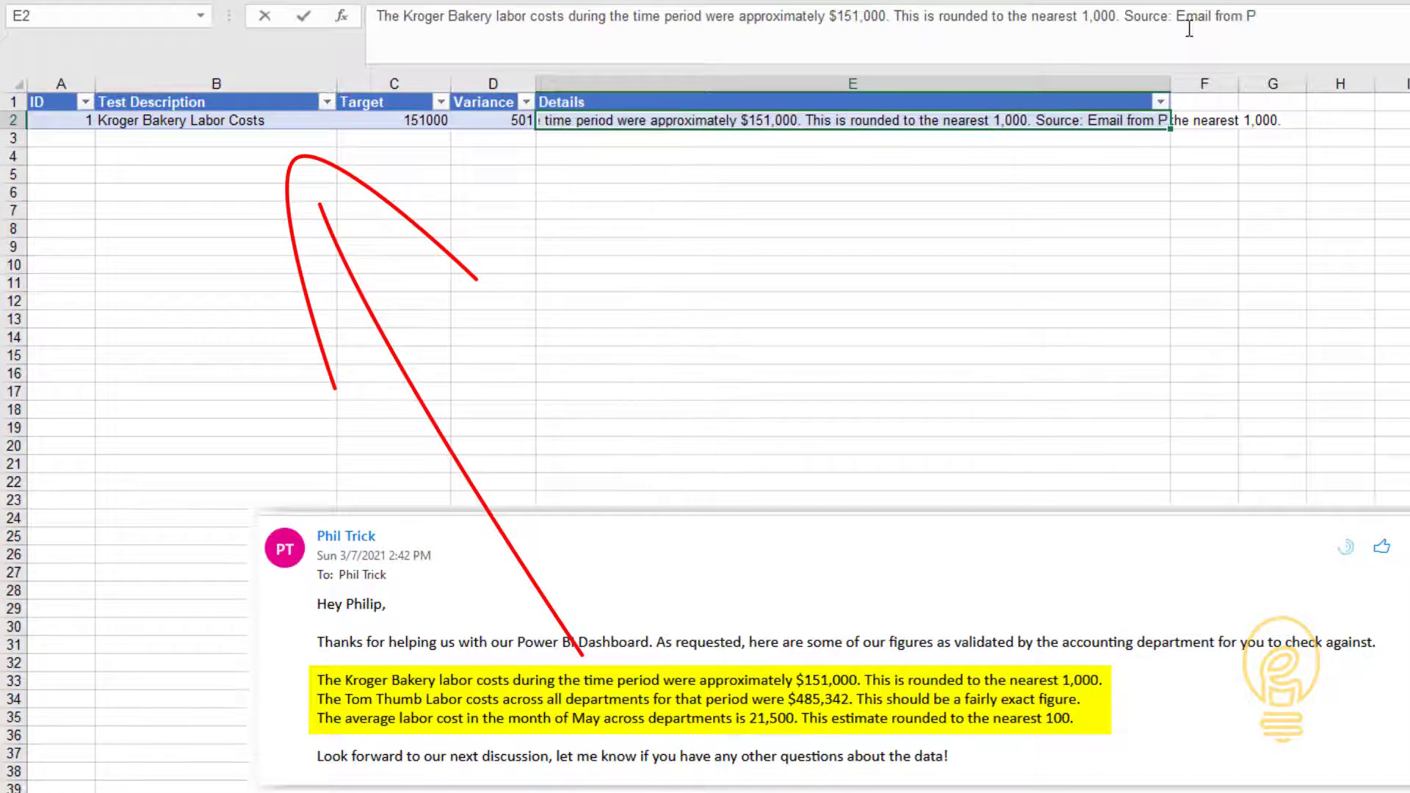
{"action": "key", "text": "Return"}
{"action": "double_click", "coordinate": [1172, 84]}
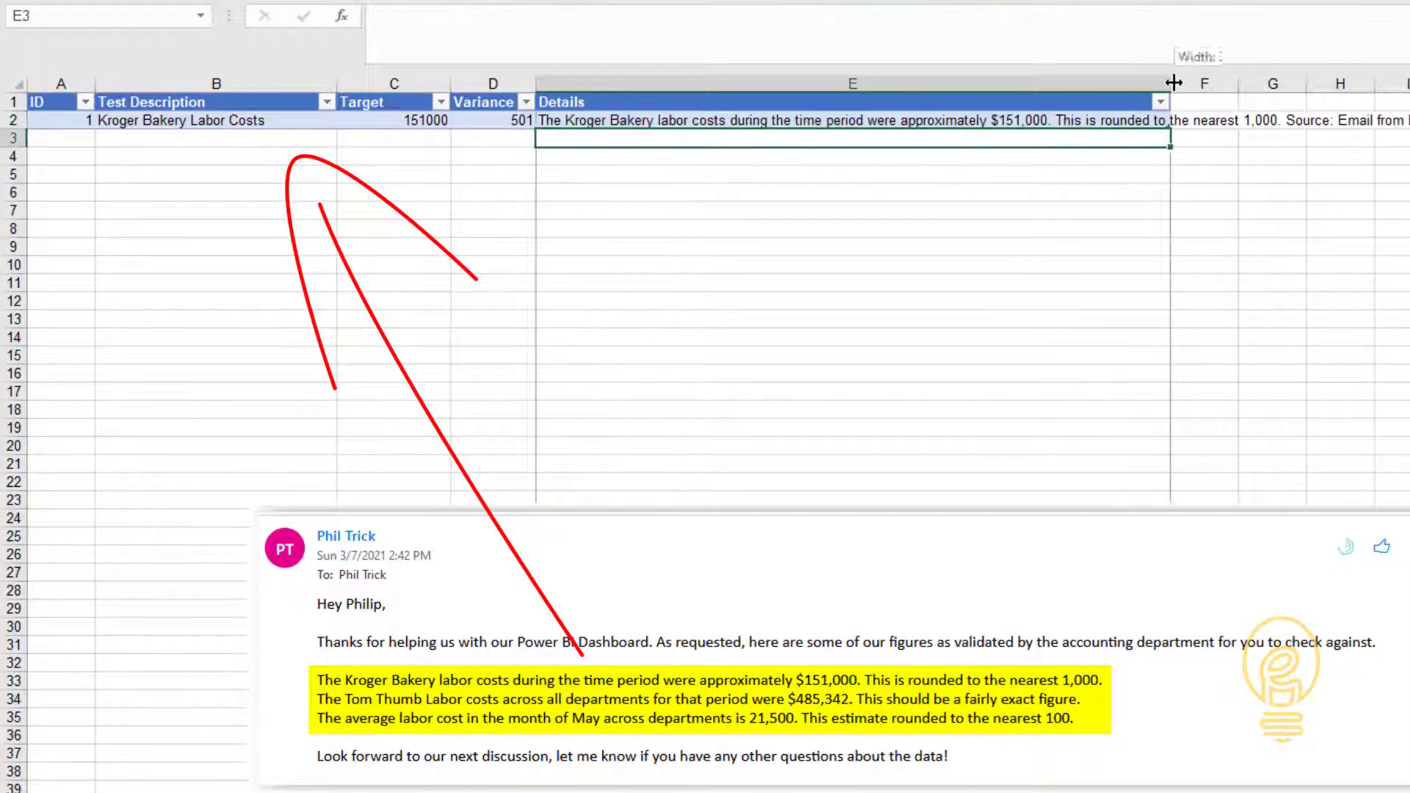
Add the test Tom Thumb Labor Cost Total with target 485342 and variance =1, undoing the automatic fill of the Variance column.
{"action": "left_click", "coordinate": [248, 135]}
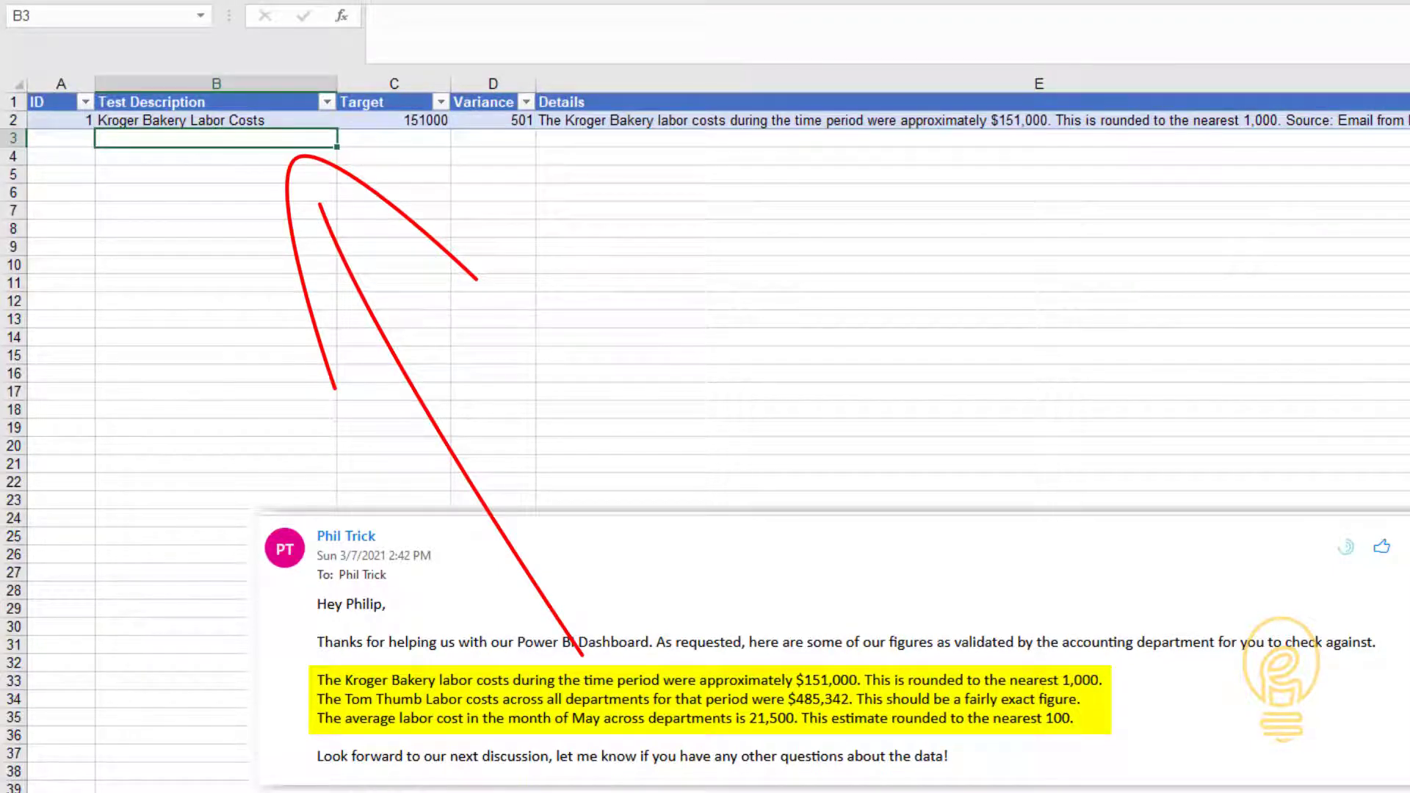
{"action": "type", "text": "Tom Thumb Labor Cost Total"}
{"action": "key", "text": "Tab"}
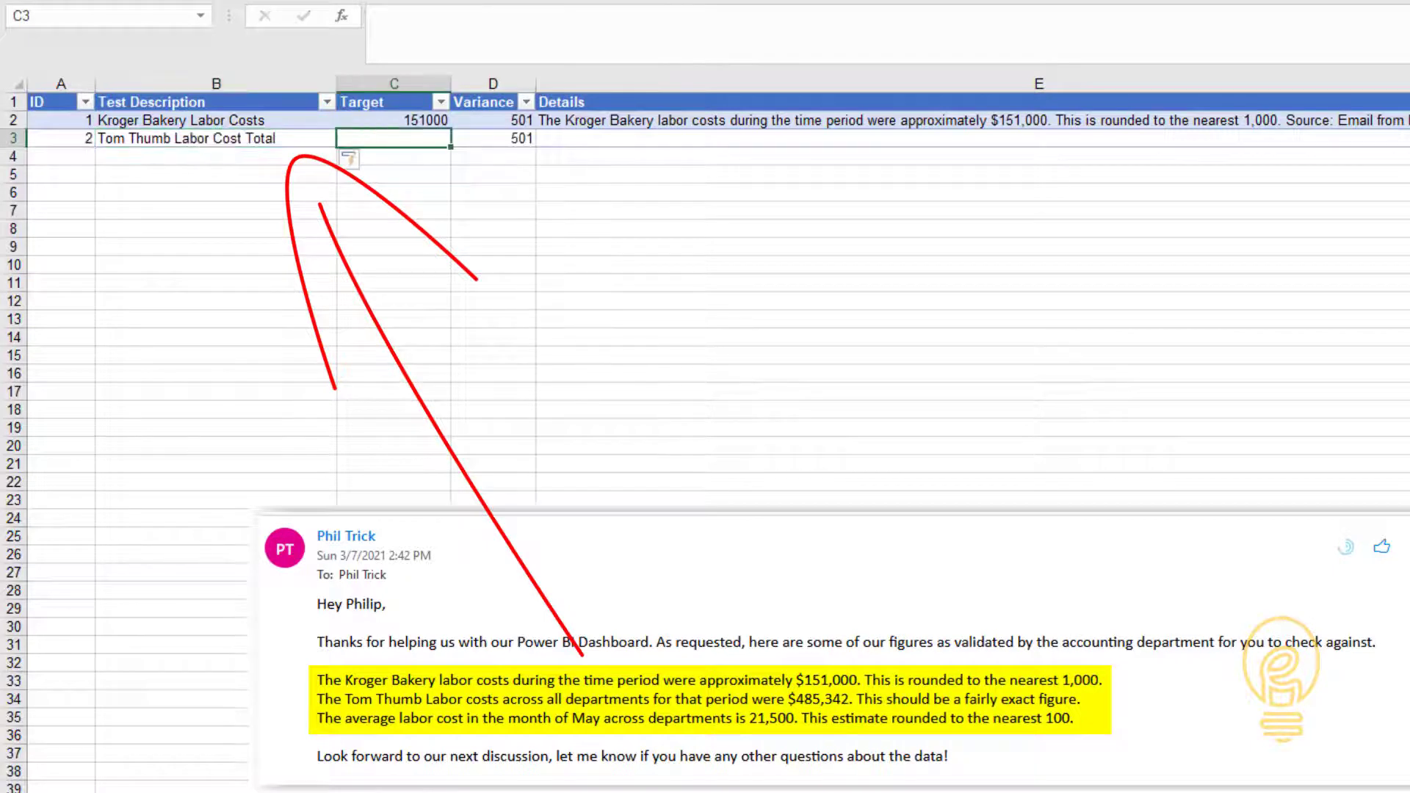
{"action": "type", "text": "485342"}
{"action": "key", "text": "Tab"}
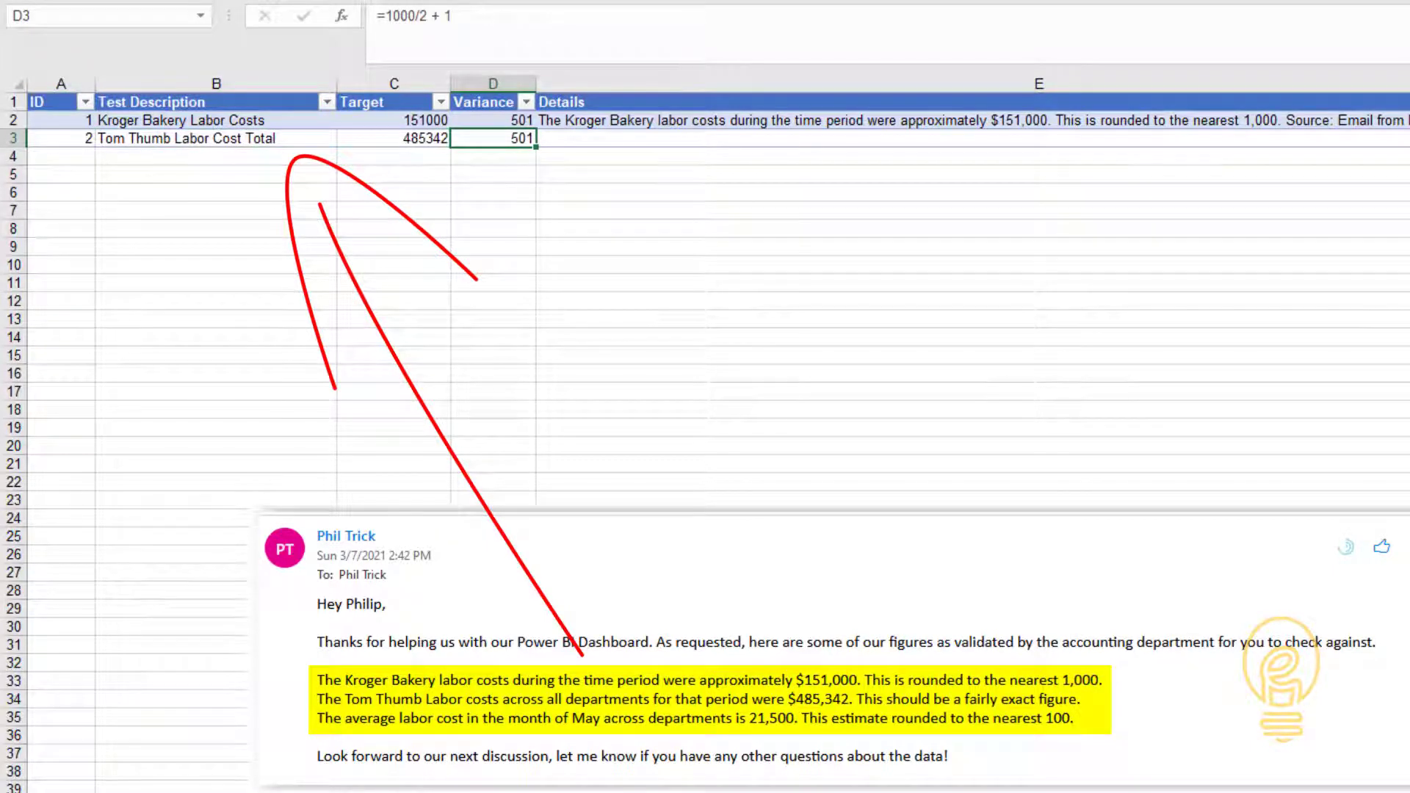
{"action": "type", "text": "=1"}
{"action": "key", "text": "Tab"}
{"action": "key", "text": "ctrl+z"}
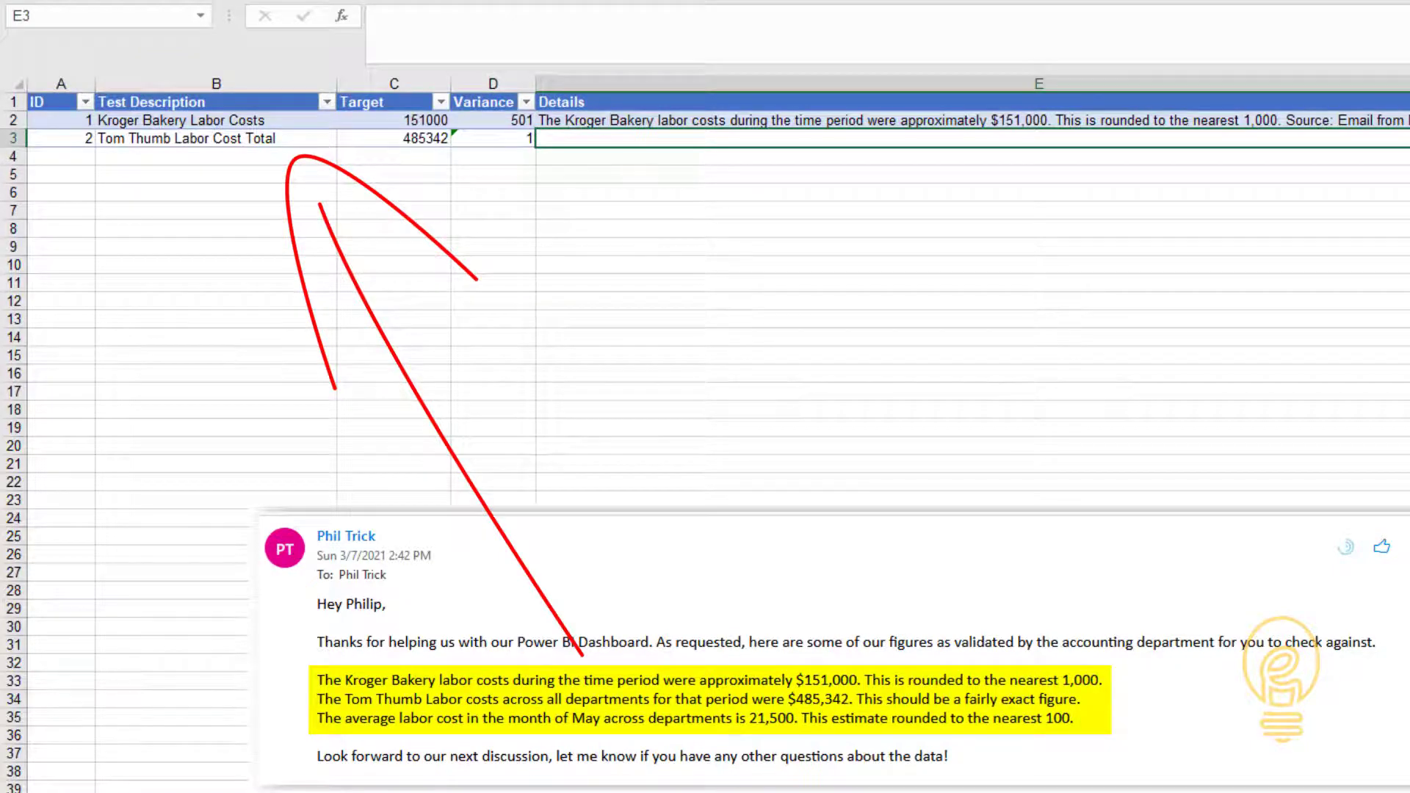
Fill the Tom Thumb test's Details with the email's Tom Thumb sentence plus the email source dated 3/7/2021.
{"action": "type", "text": "The Tom Thumb Labor costs across all departments for that period were $485,342. This should be a fairly exact figure."}
{"action": "left_click", "coordinate": [1101, 16]}
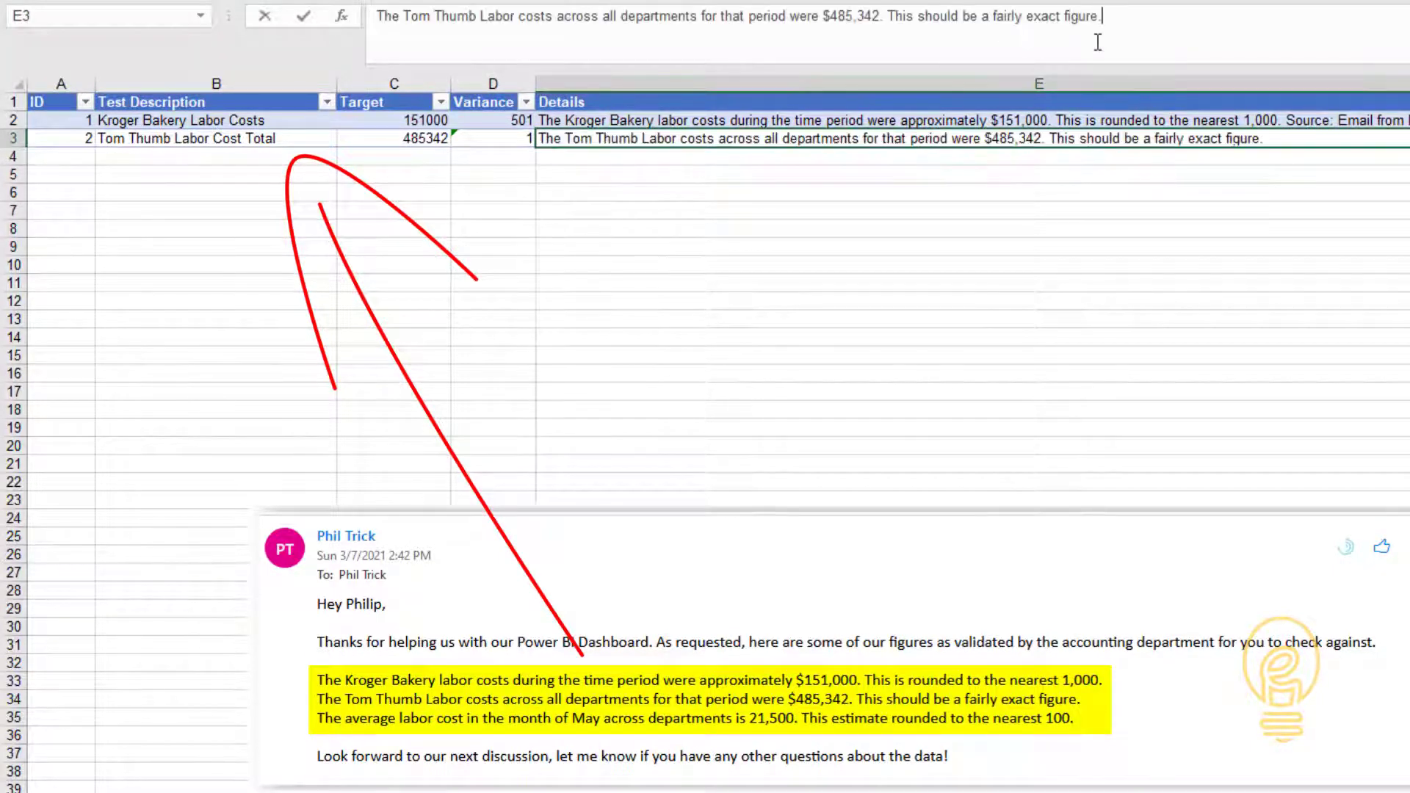
{"action": "type", "text": "Source: Email from"}
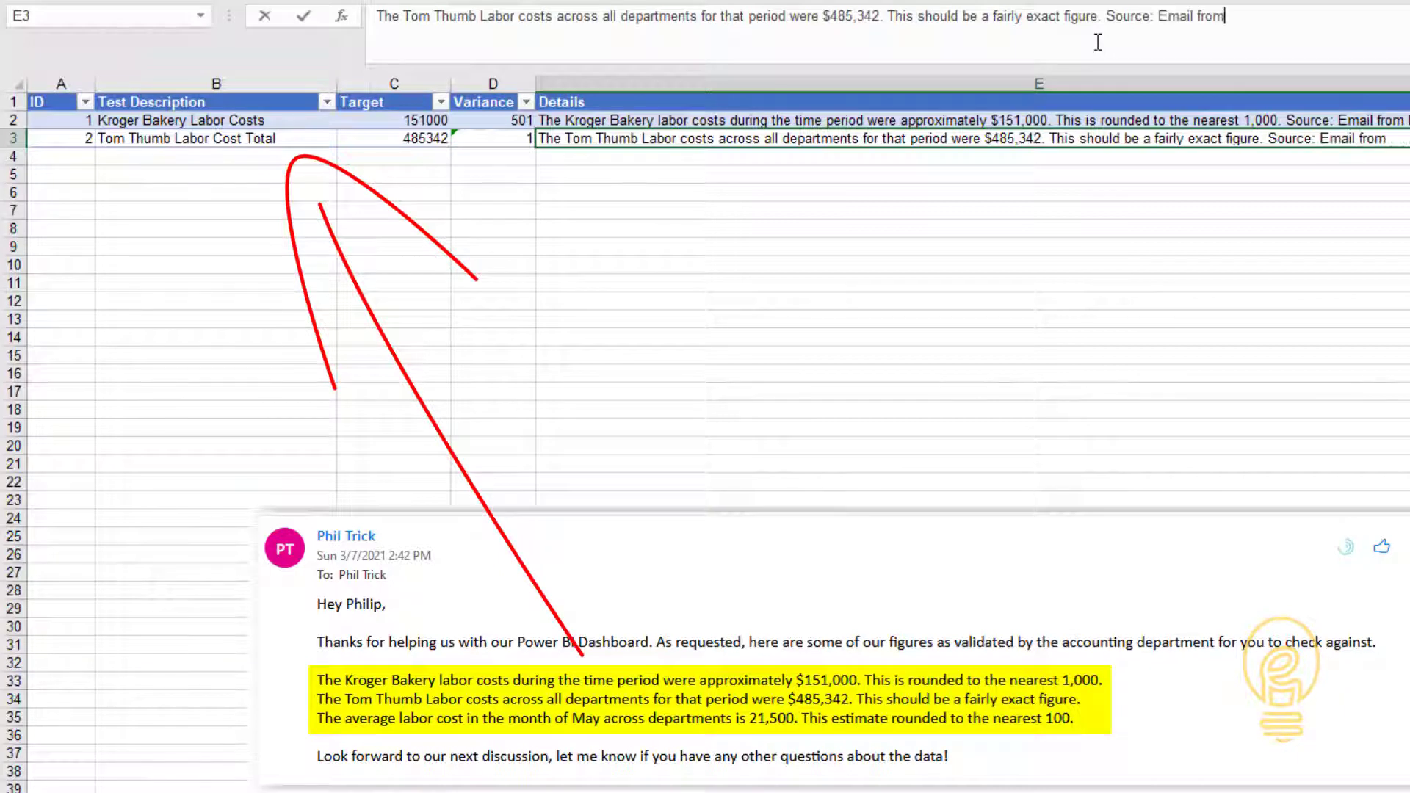
{"action": "type", "text": " Ptrick, 3/7/2021"}
{"action": "key", "text": "Return"}
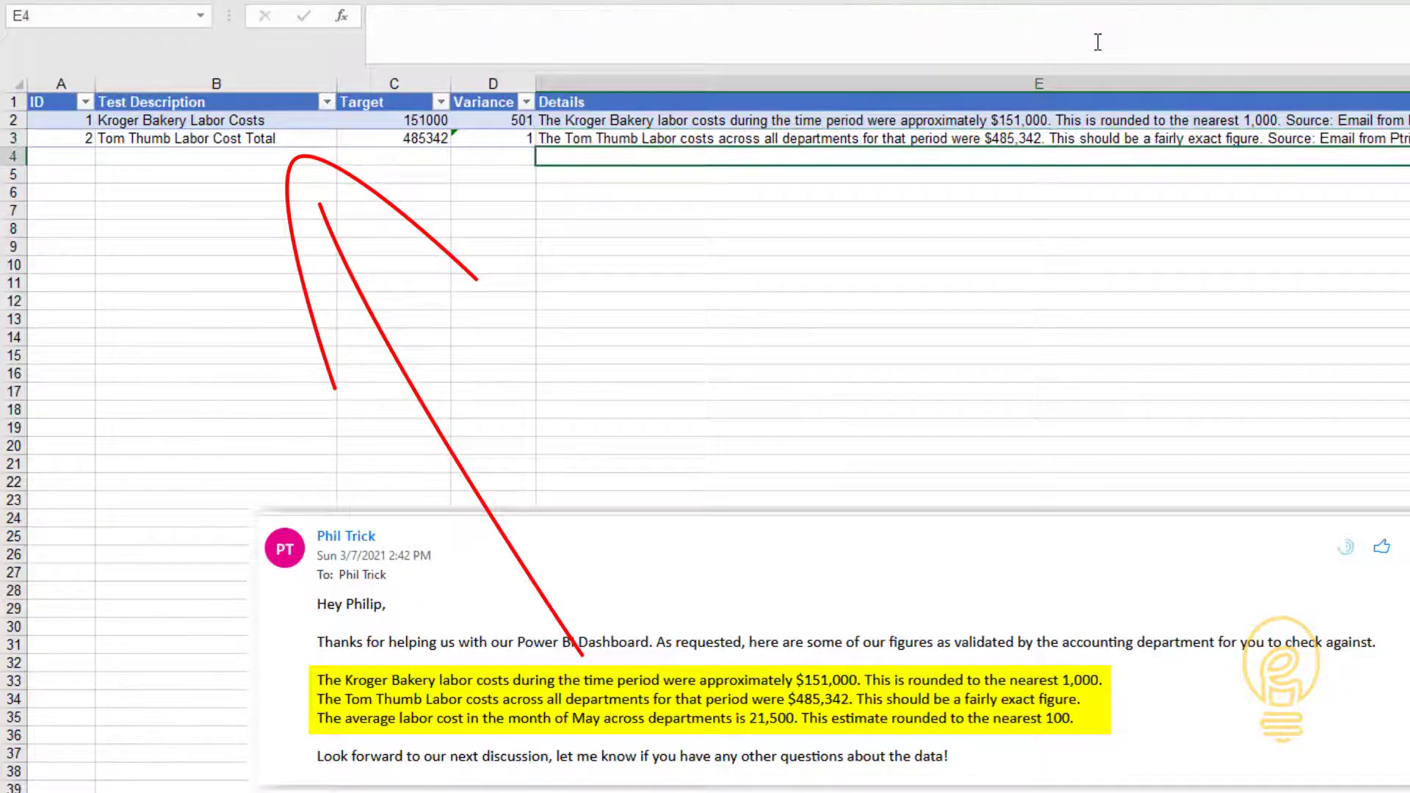
{"action": "left_click", "coordinate": [930, 229]}
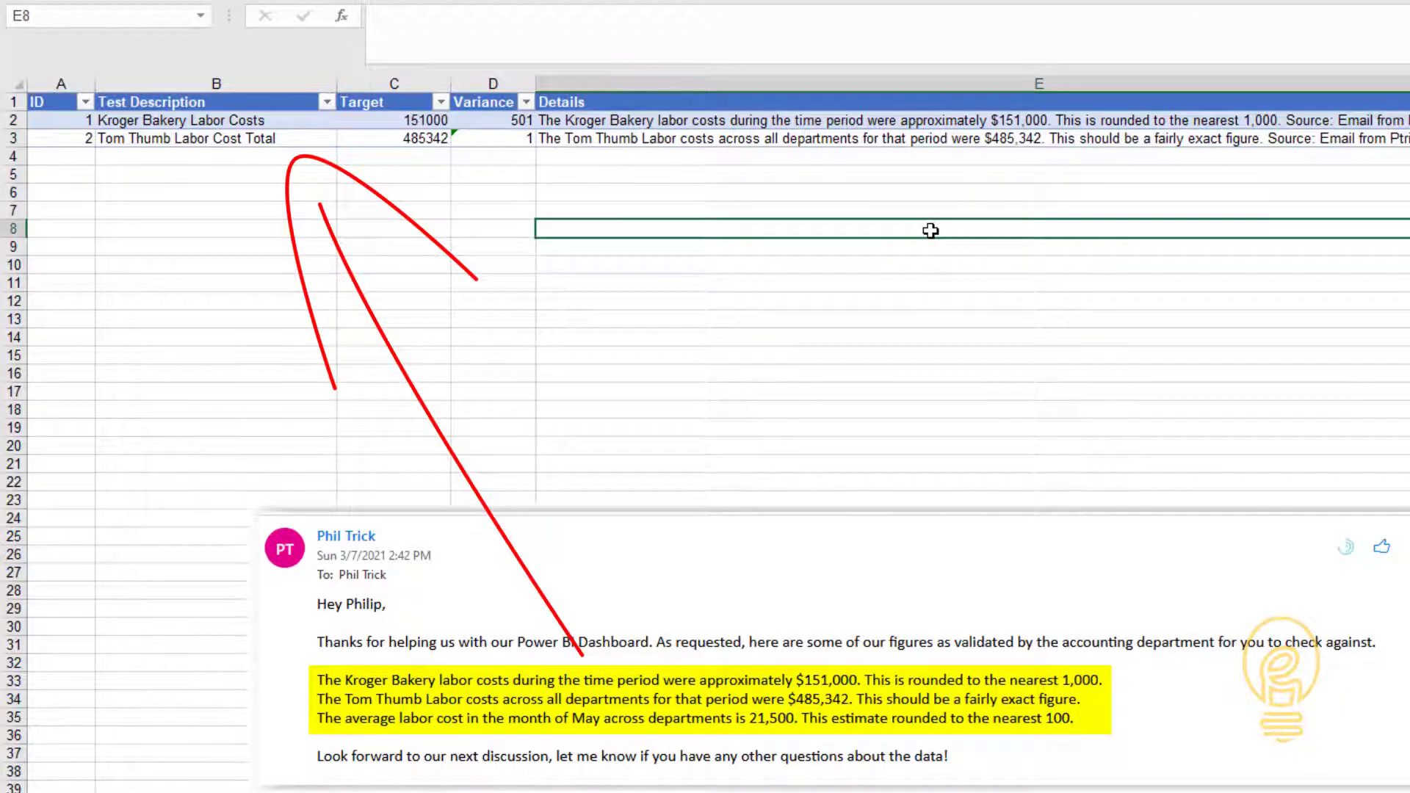
Add the test Average May Labor Cost (across stores) in row 4 with target 21500 and variance =100/2 + 1.
{"action": "left_click", "coordinate": [215, 157]}
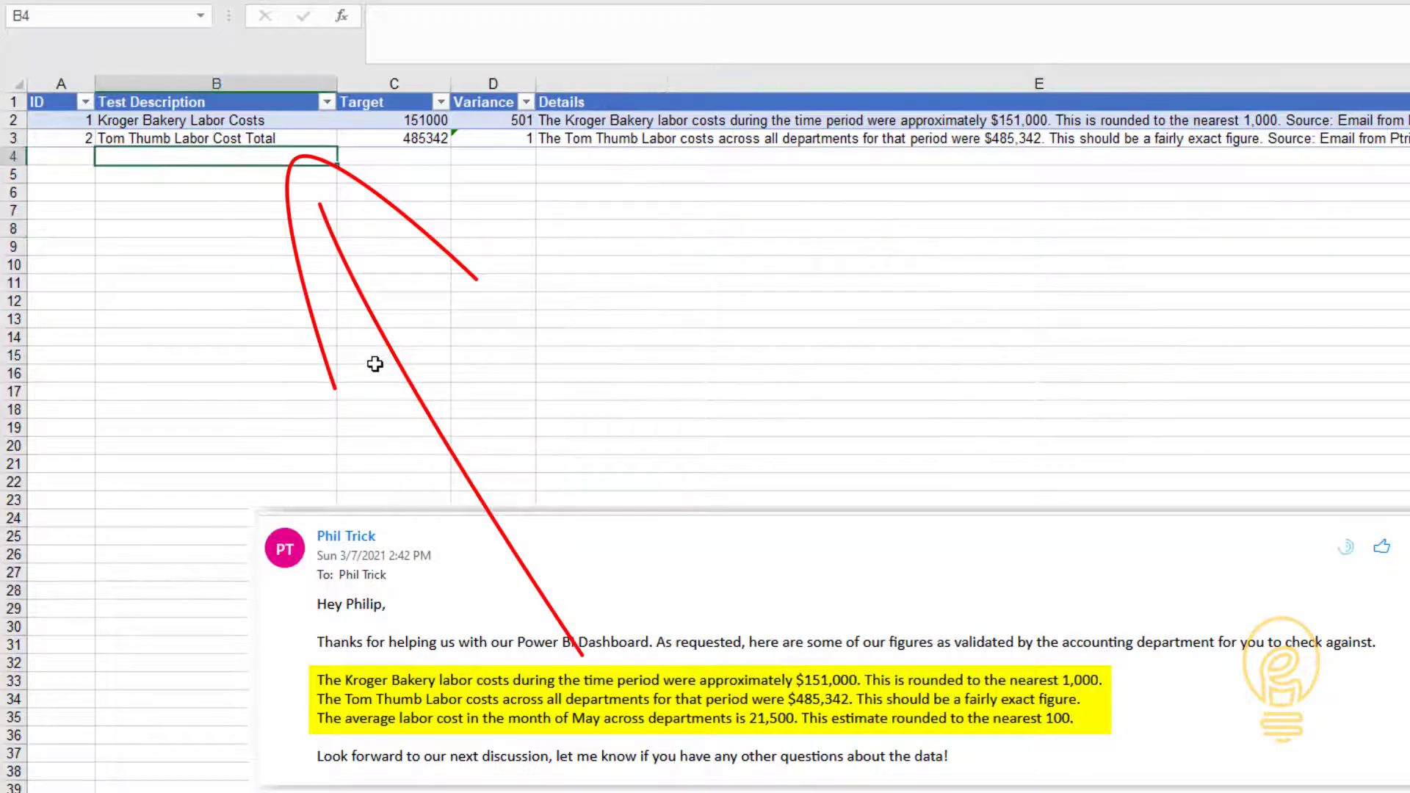
{"action": "type", "text": "Average May Labor Cost (across stores)"}
{"action": "key", "text": "Tab"}
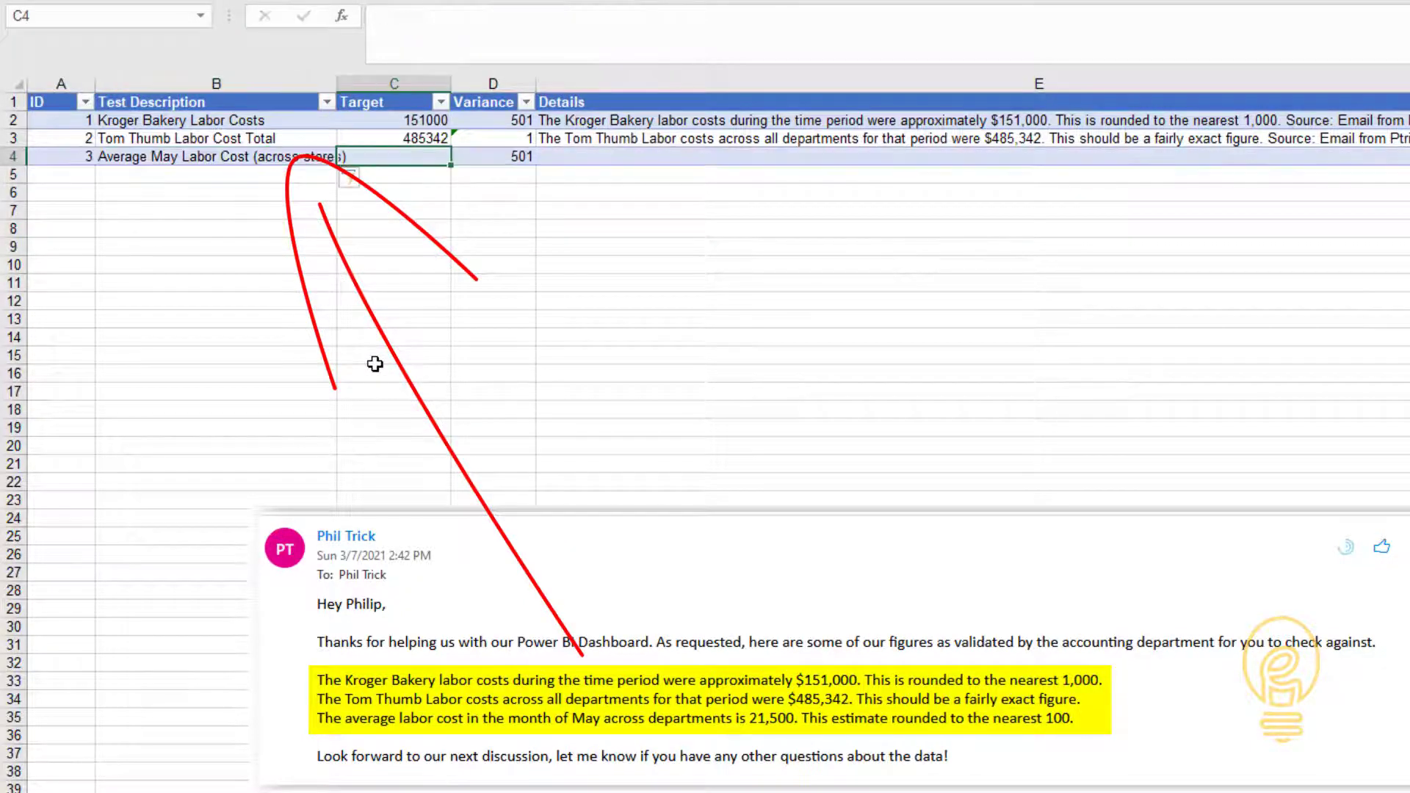
{"action": "type", "text": "21500"}
{"action": "key", "text": "Tab"}
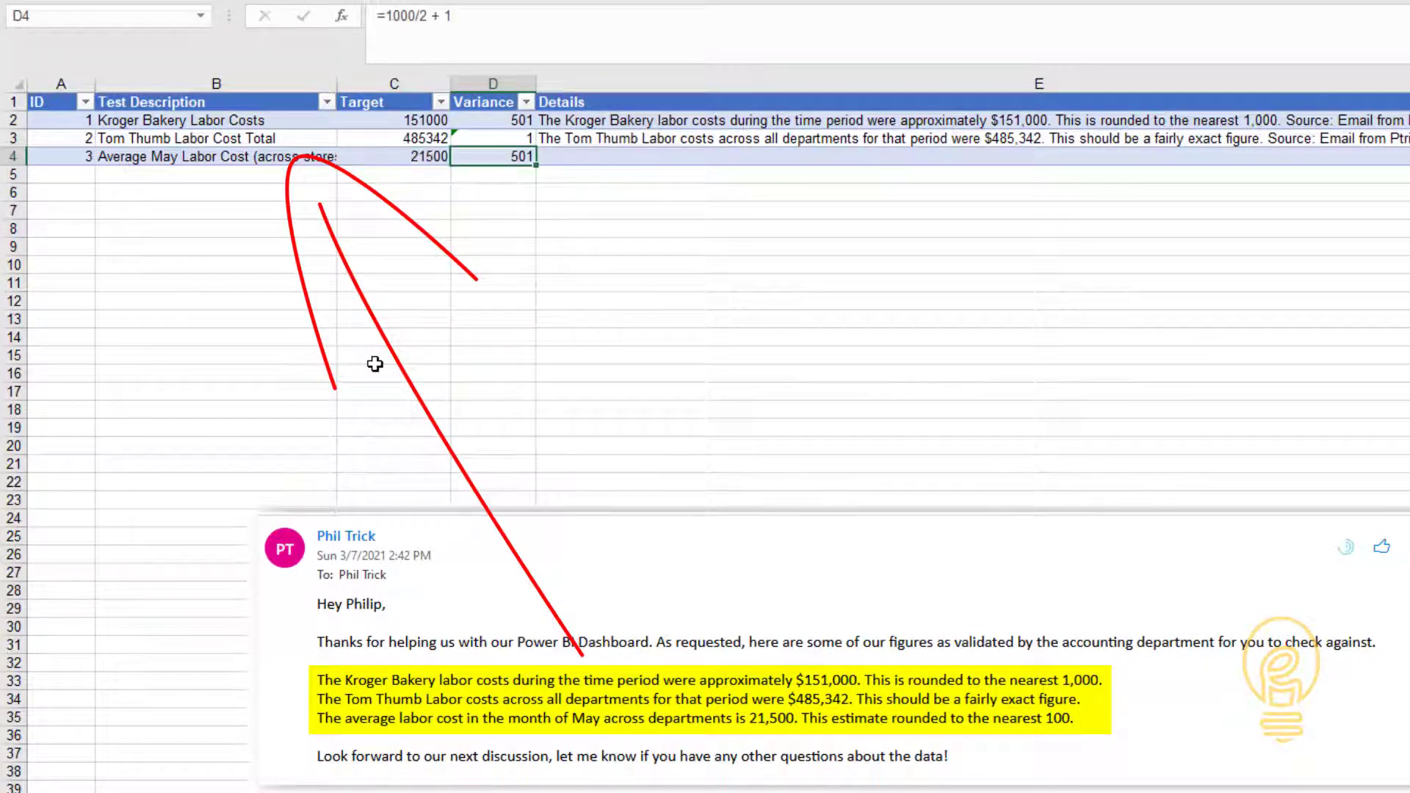
{"action": "type", "text": "=100/2 + 1"}
{"action": "key", "text": "Return"}
{"action": "key", "text": "Up"}
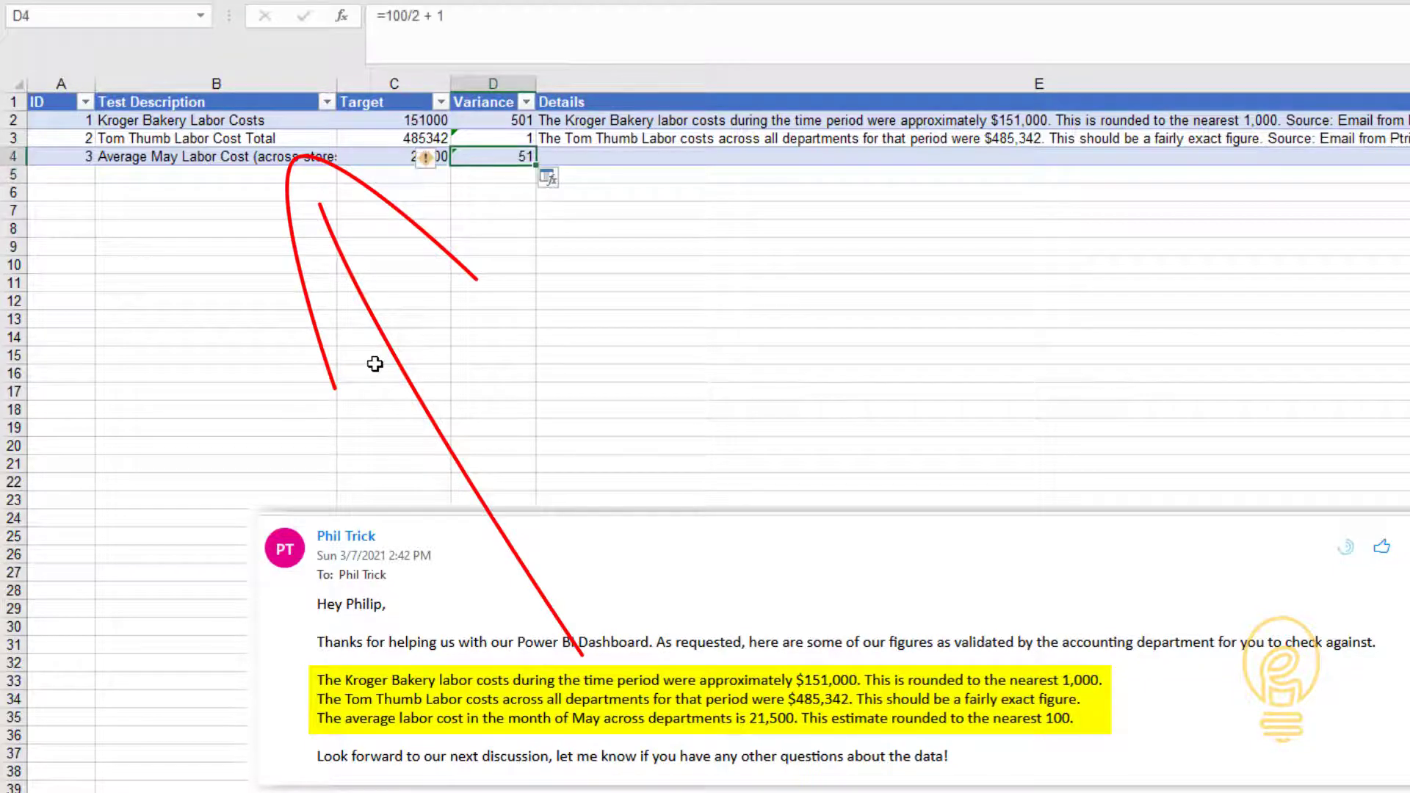
Fill the May test's Details with the email's average labor cost sentence plus the email source dated 3/7/2021.
{"action": "left_click", "coordinate": [867, 159]}
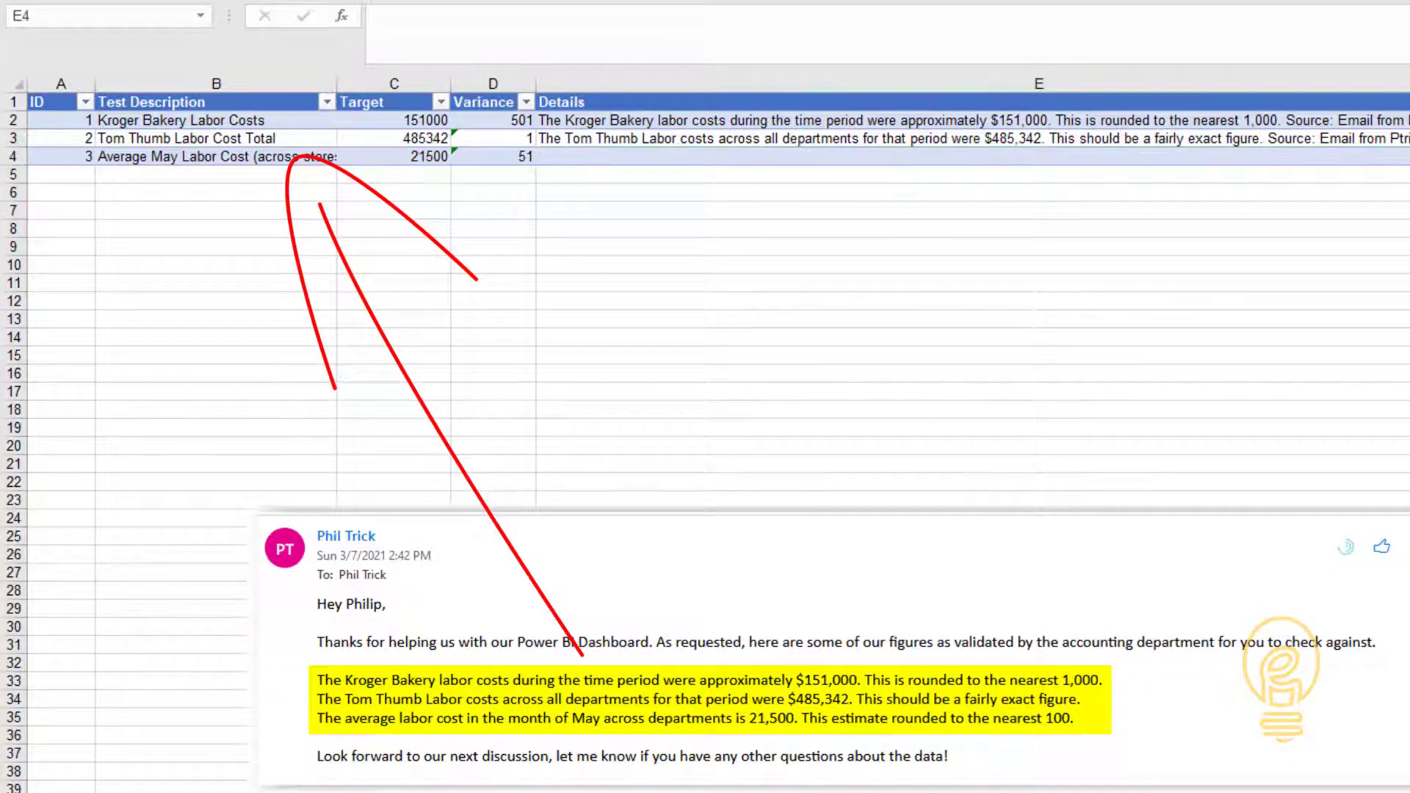
{"action": "type", "text": "The average labor cost in the month of May across departments is 21,500. This estimate rounded to the nearest 100."}
{"action": "left_click", "coordinate": [1130, 20]}
{"action": "type", "text": "Source"}
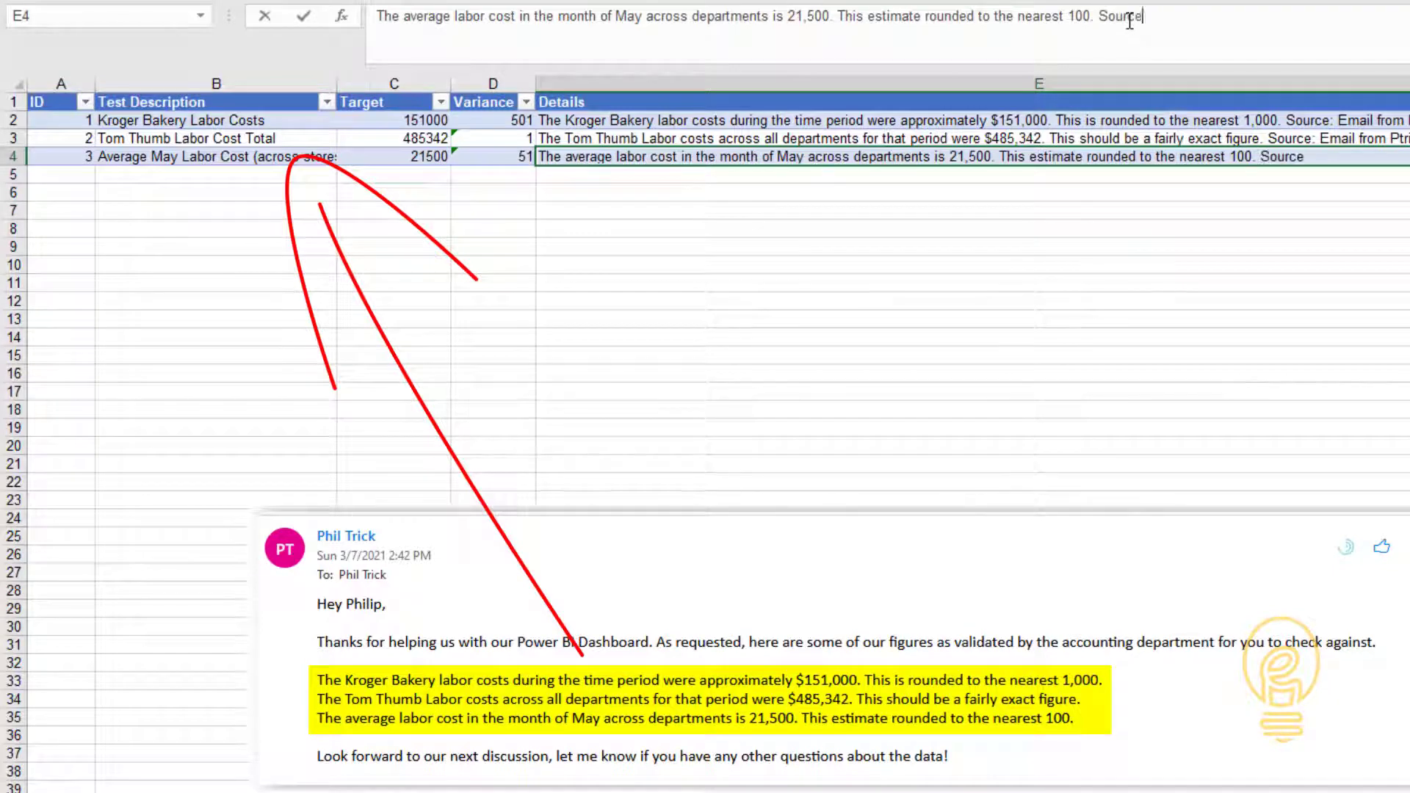
{"action": "type", "text": ": Email from Ptrick, 3/7/2021"}
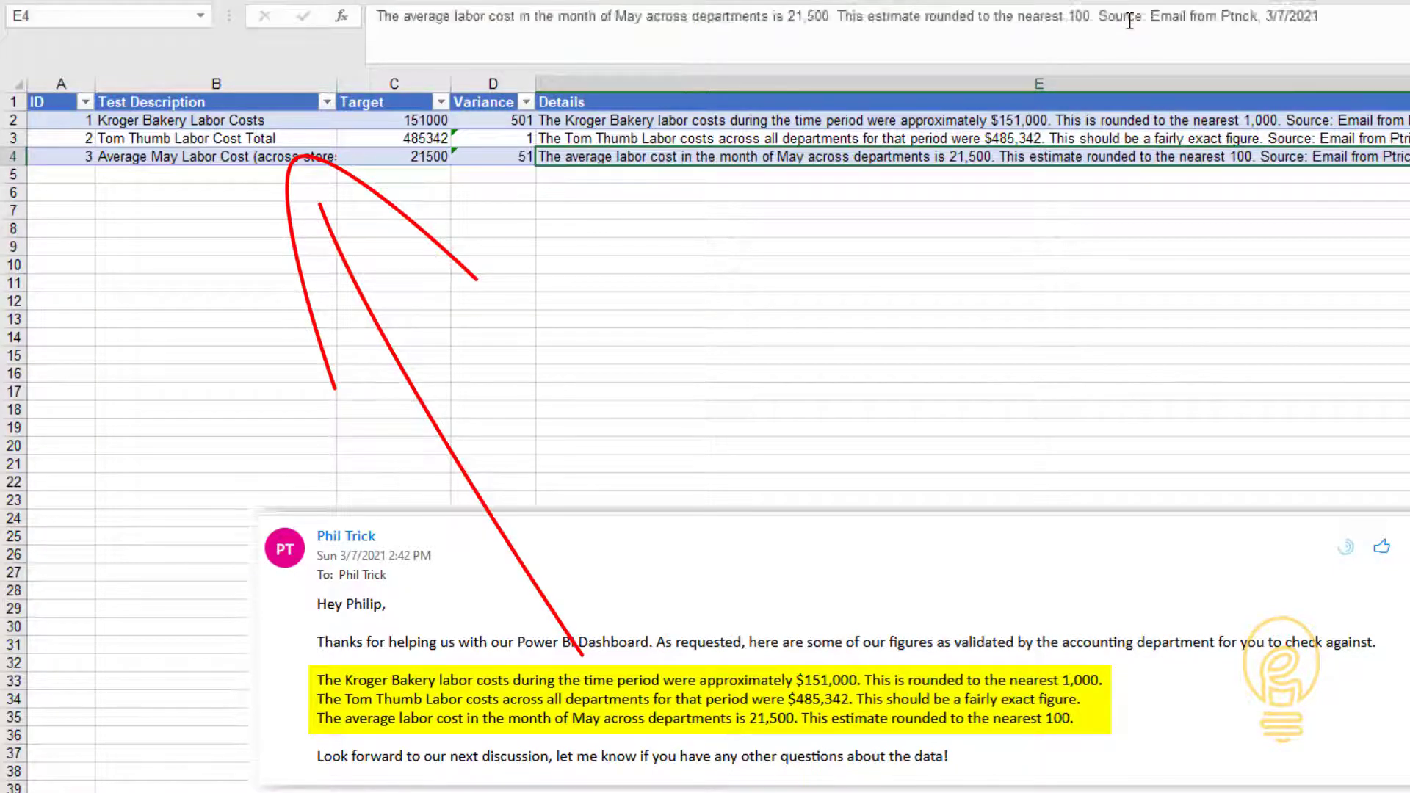
{"action": "left_click", "coordinate": [59, 156]}
{"action": "left_click", "coordinate": [357, 139]}
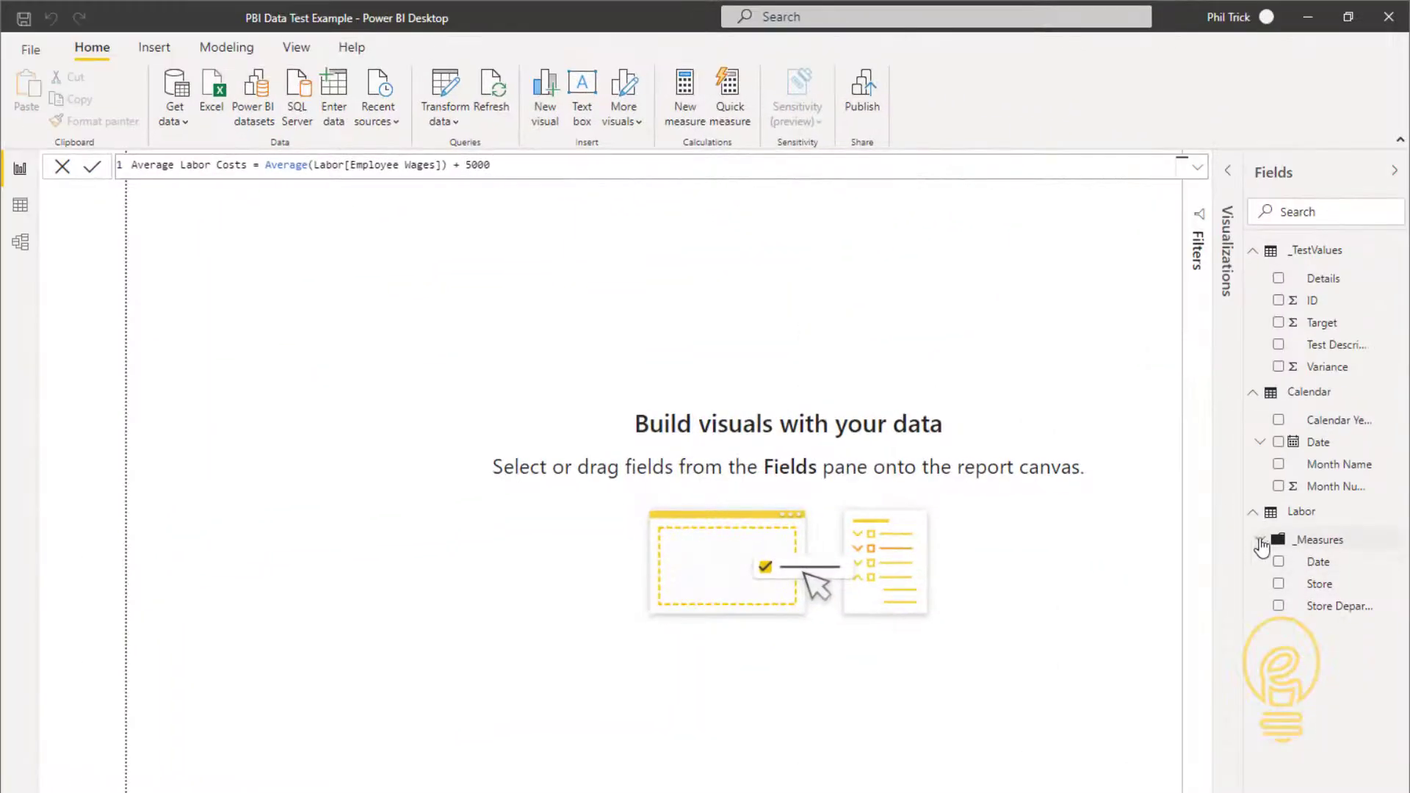
Expand the Labor table's _Measures folder and add a blank query in the Power Query Editor.
{"action": "left_click", "coordinate": [1260, 539]}
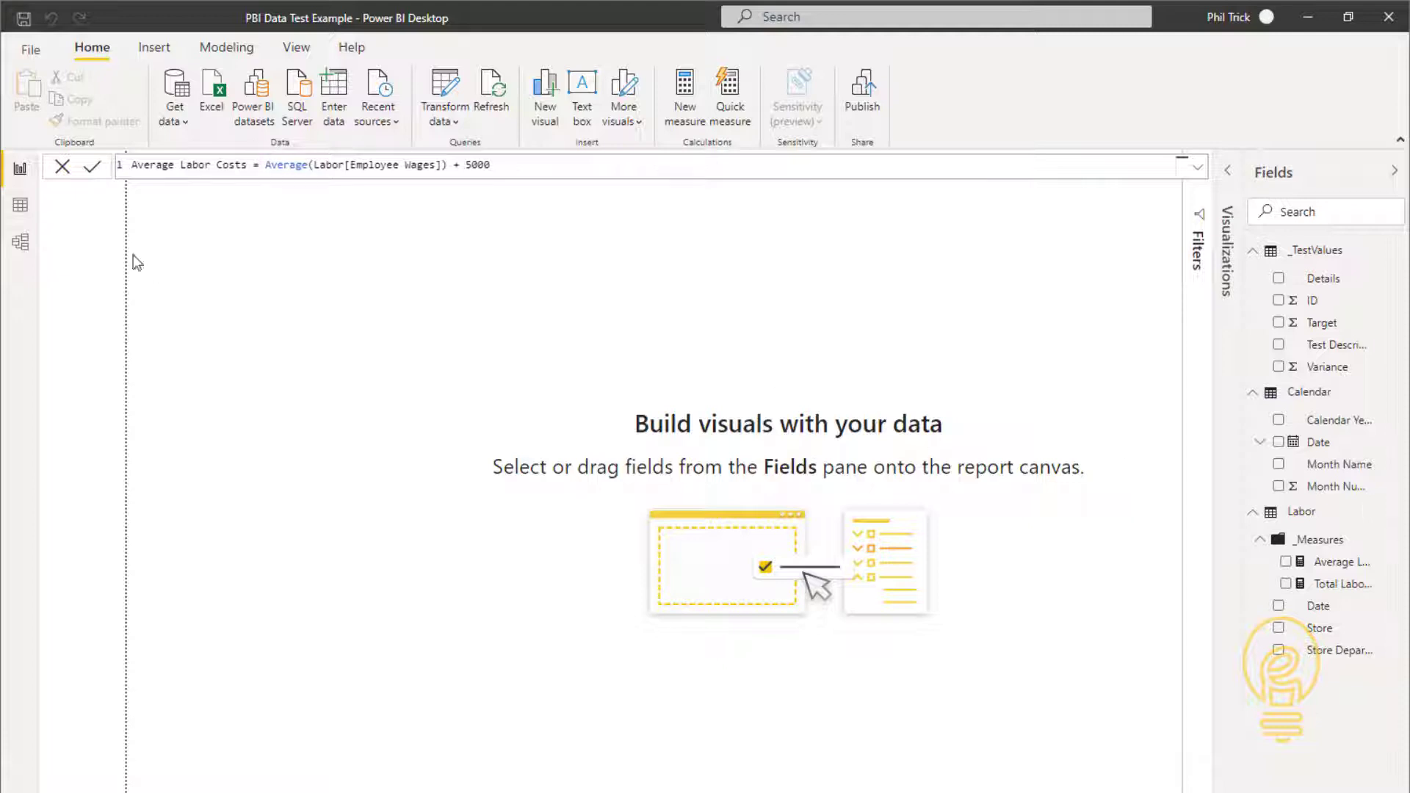
{"action": "left_click", "coordinate": [441, 103]}
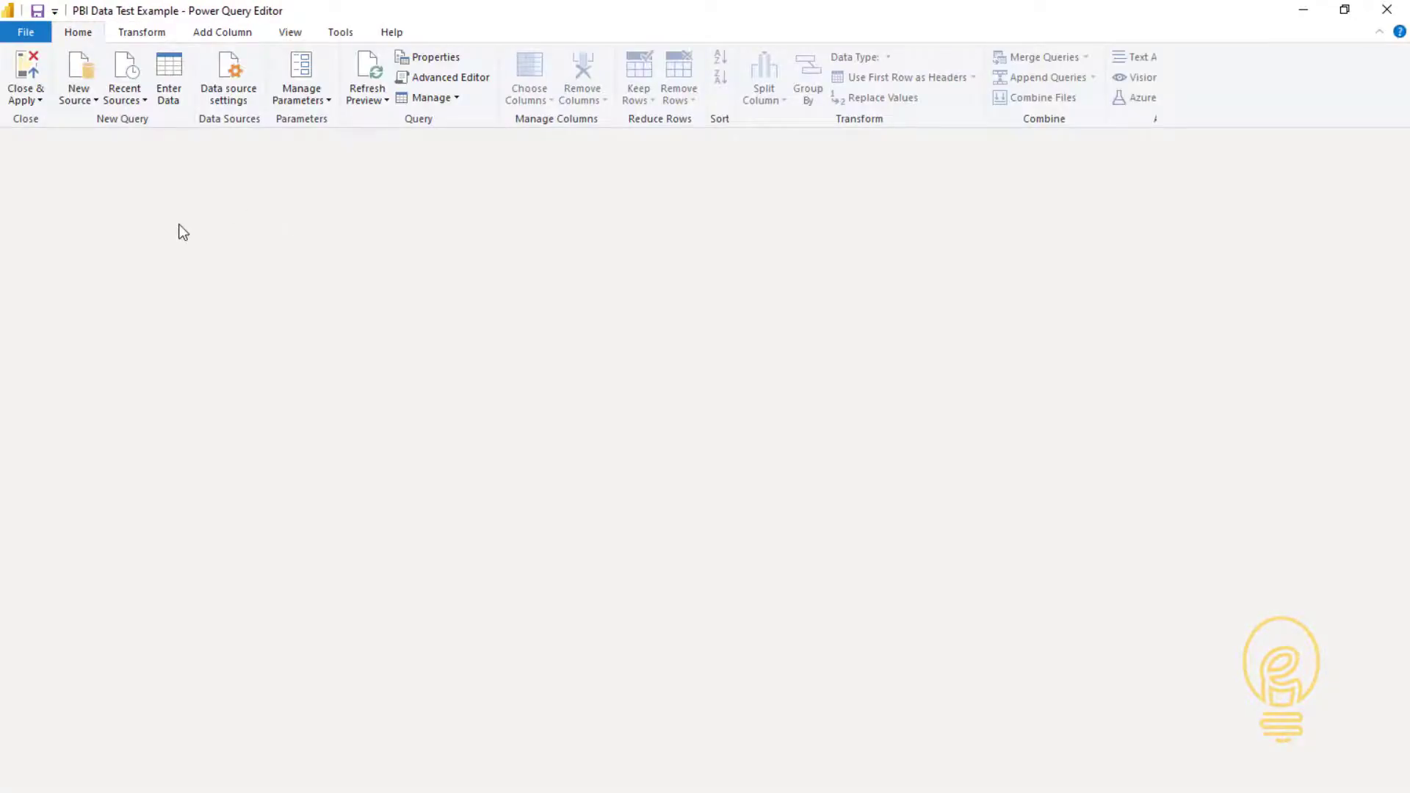
{"action": "right_click", "coordinate": [86, 218]}
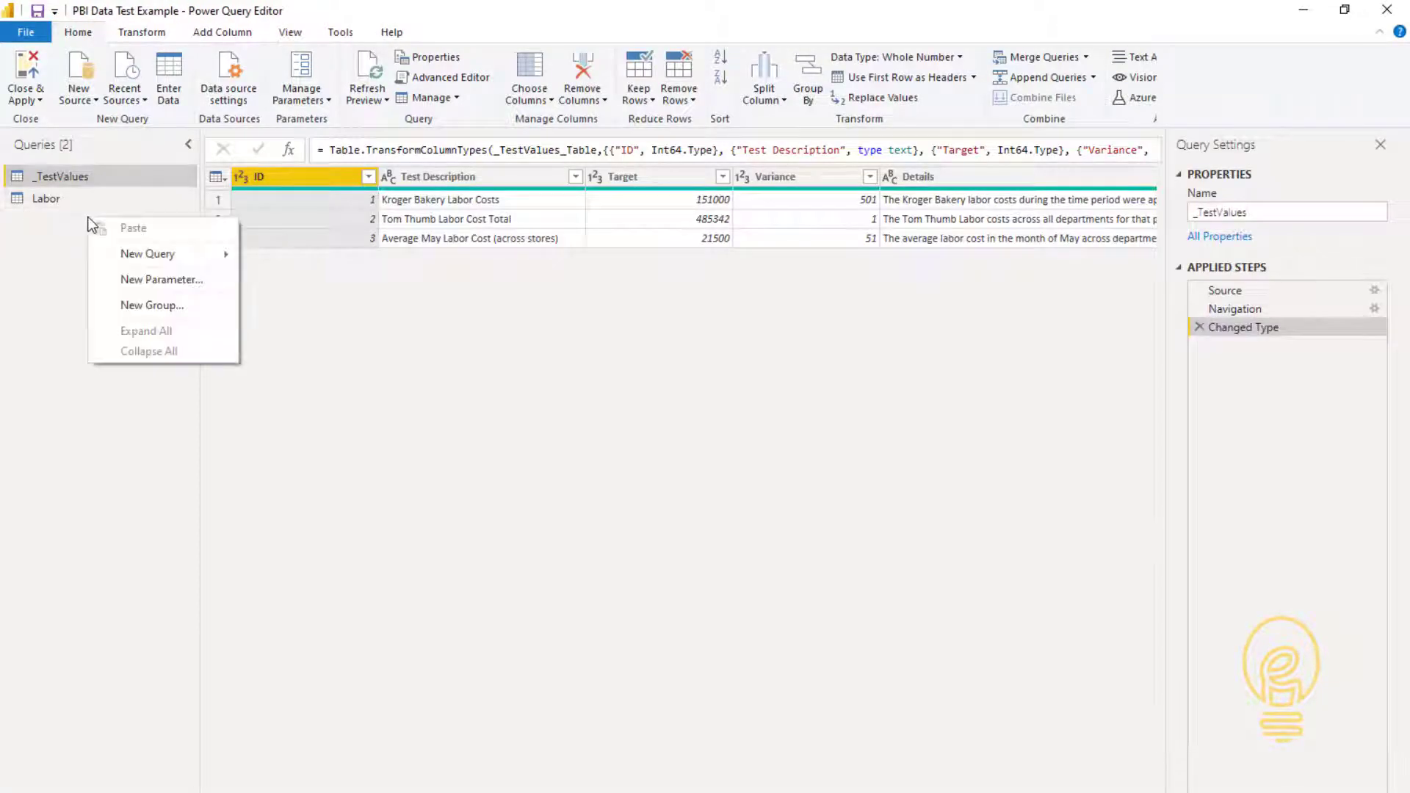
{"action": "mouse_move", "coordinate": [151, 254]}
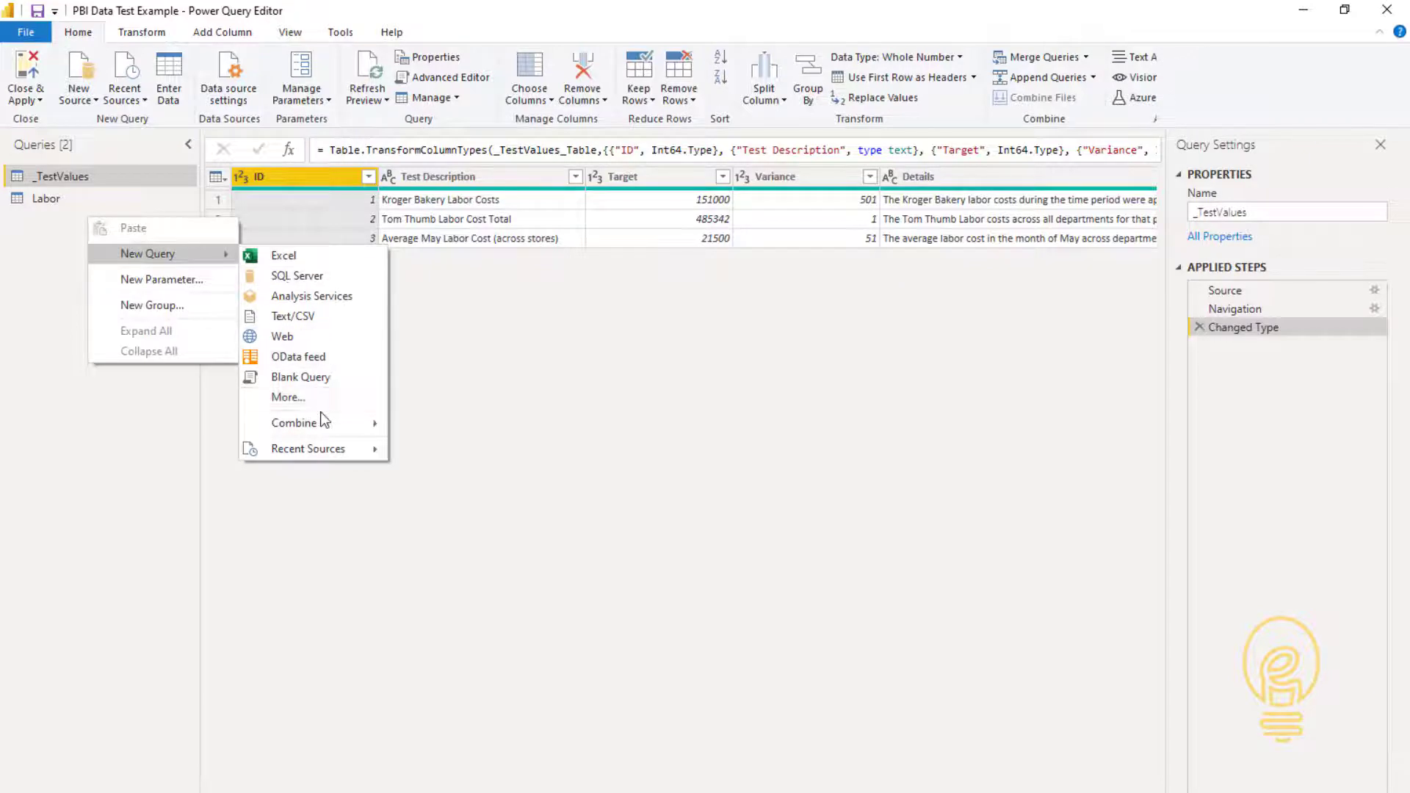
{"action": "left_click", "coordinate": [316, 378]}
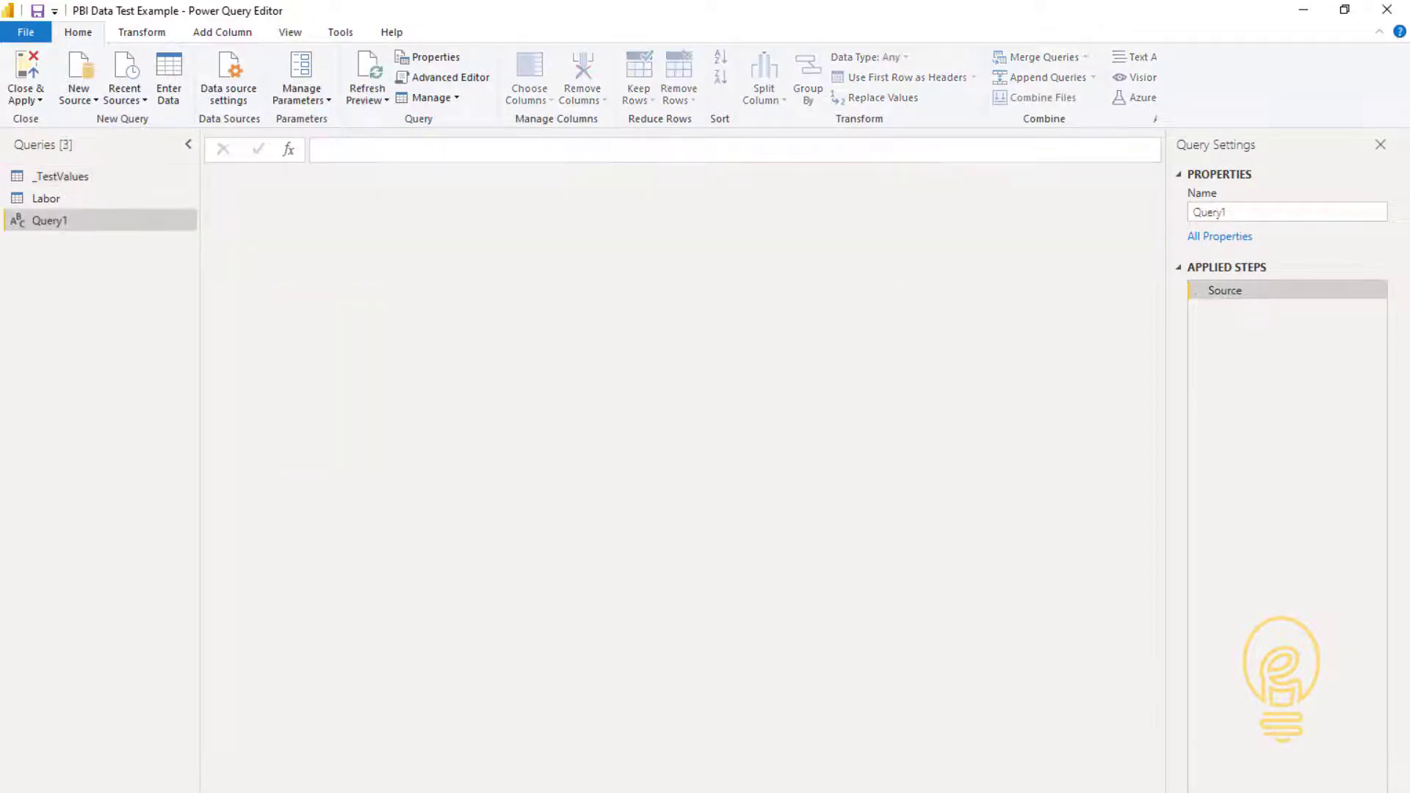
Switch to Notepad and copy all the M code in PBI UnitTesting FieldNames M-Code.txt.
{"action": "key", "text": "alt+Tab"}
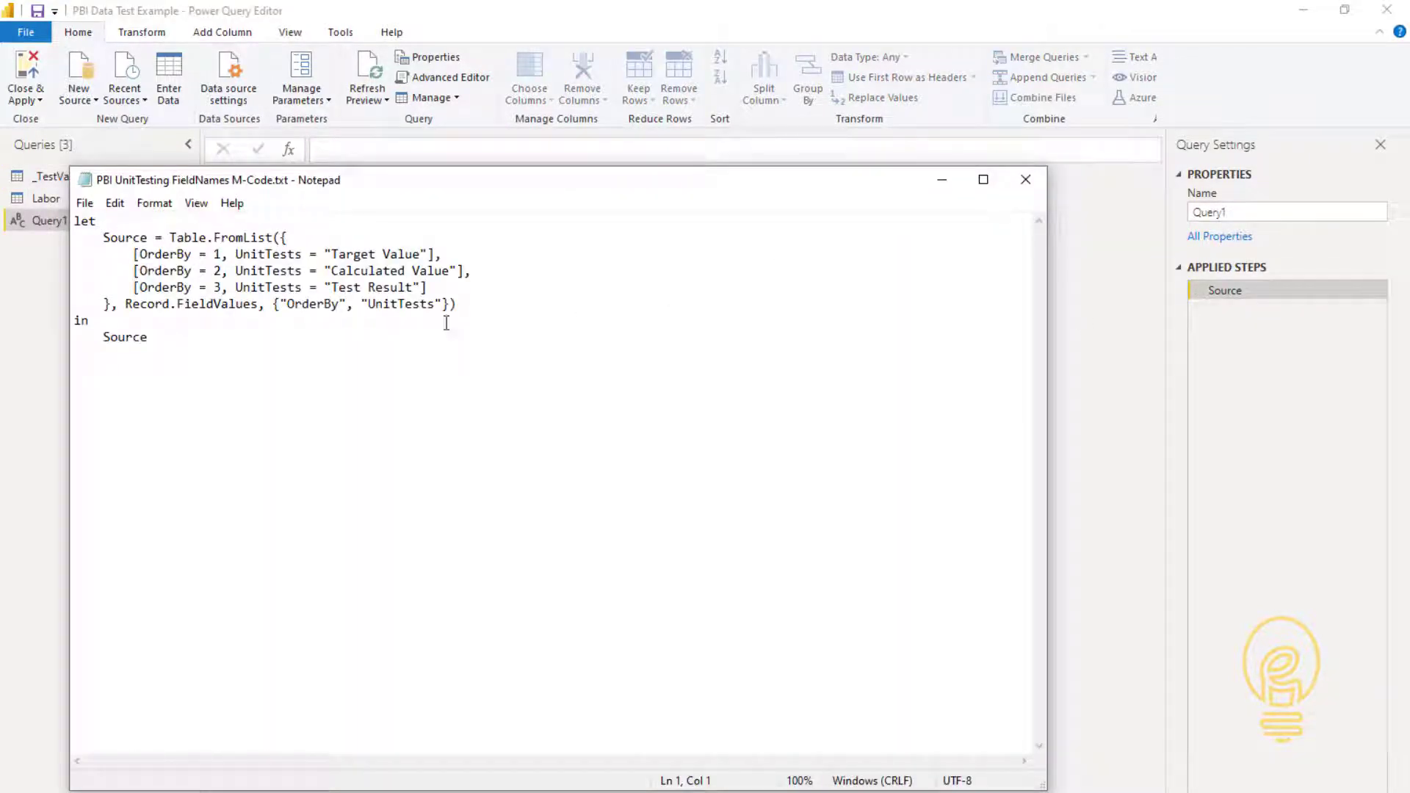
{"action": "left_click", "coordinate": [227, 341]}
{"action": "key", "text": "ctrl+a"}
{"action": "key", "text": "ctrl+c"}
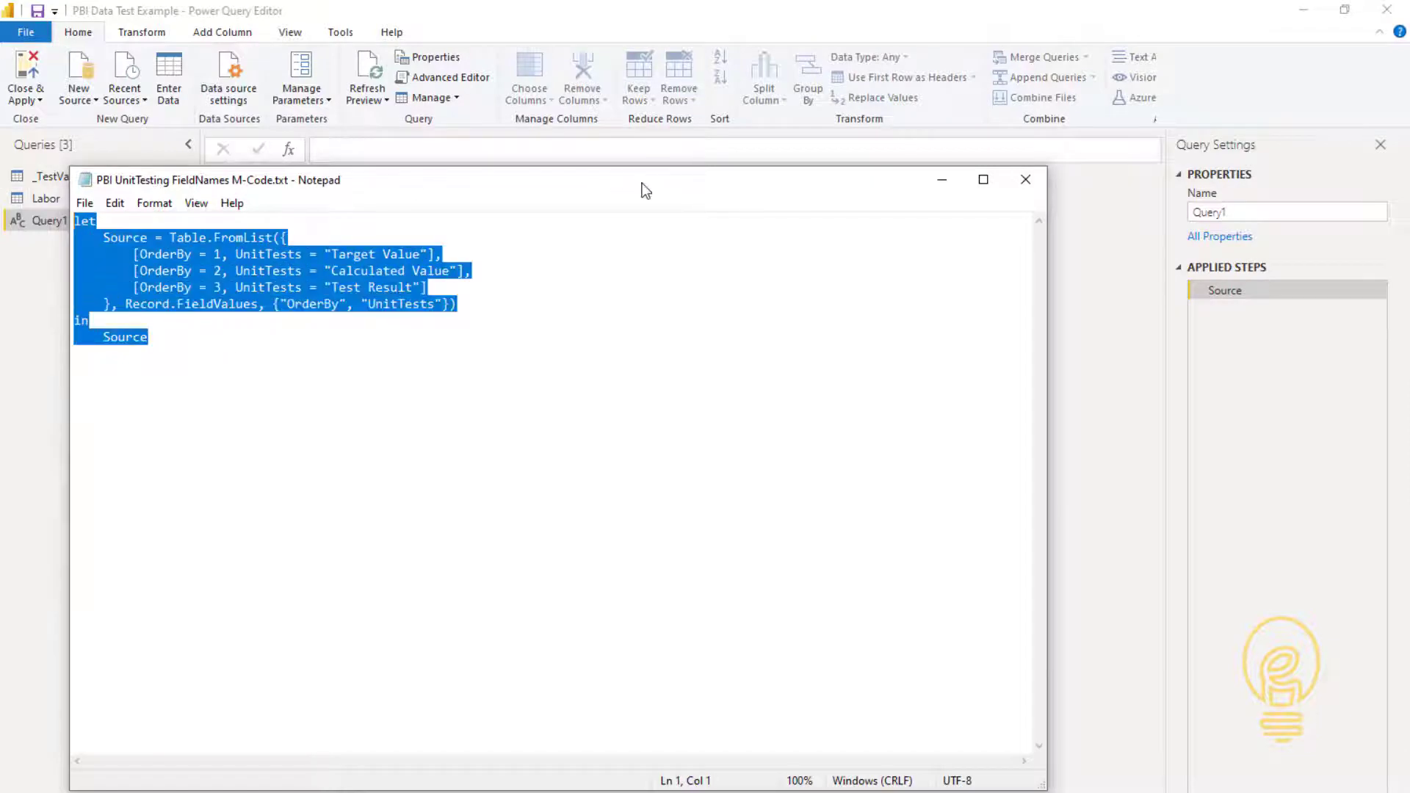
Return to the Power Query Editor and replace the blank query's entire code with the copied M code in the Advanced Editor.
{"action": "key", "text": "alt+Tab"}
{"action": "left_click", "coordinate": [443, 77]}
{"action": "key", "text": "ctrl+a"}
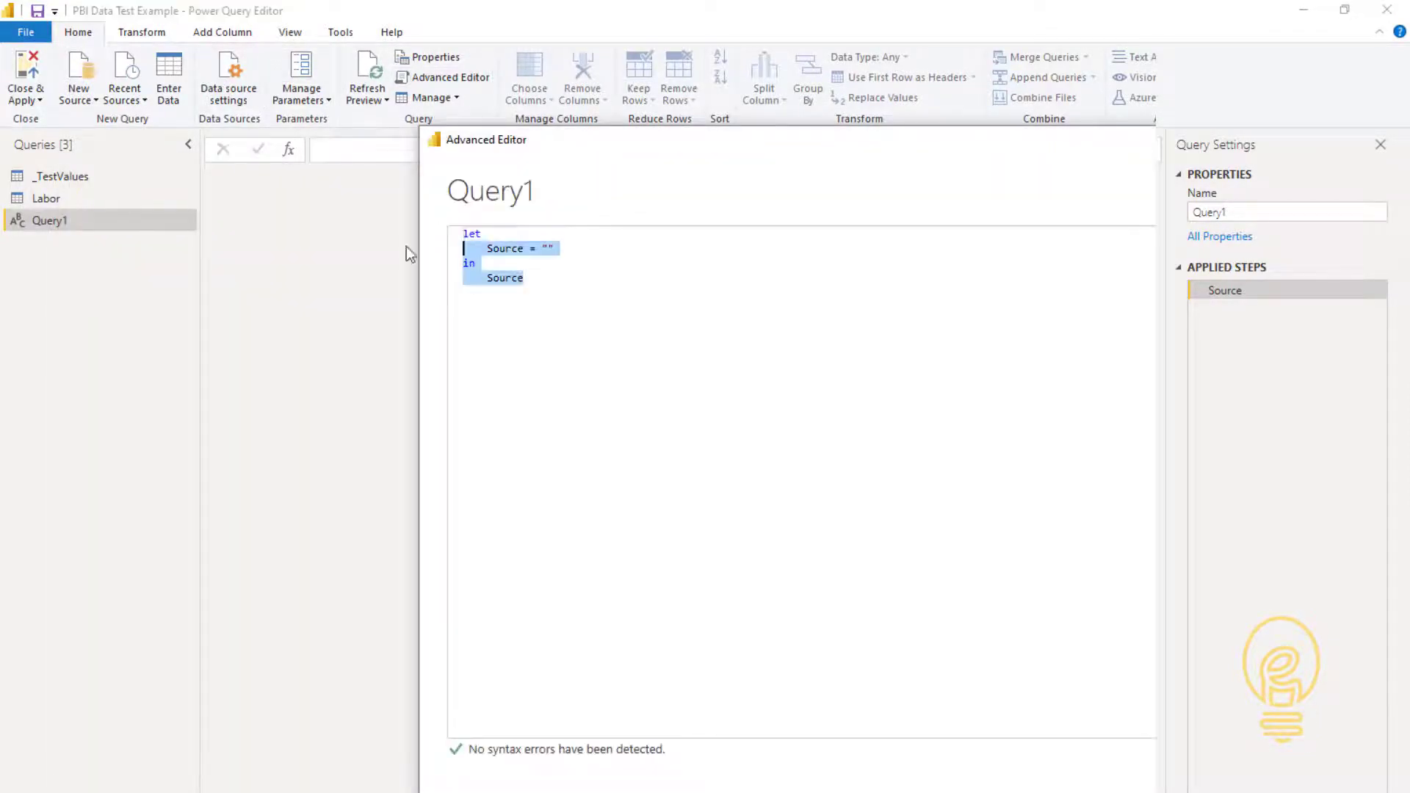
{"action": "key", "text": "ctrl+v"}
{"action": "key", "text": "Escape"}
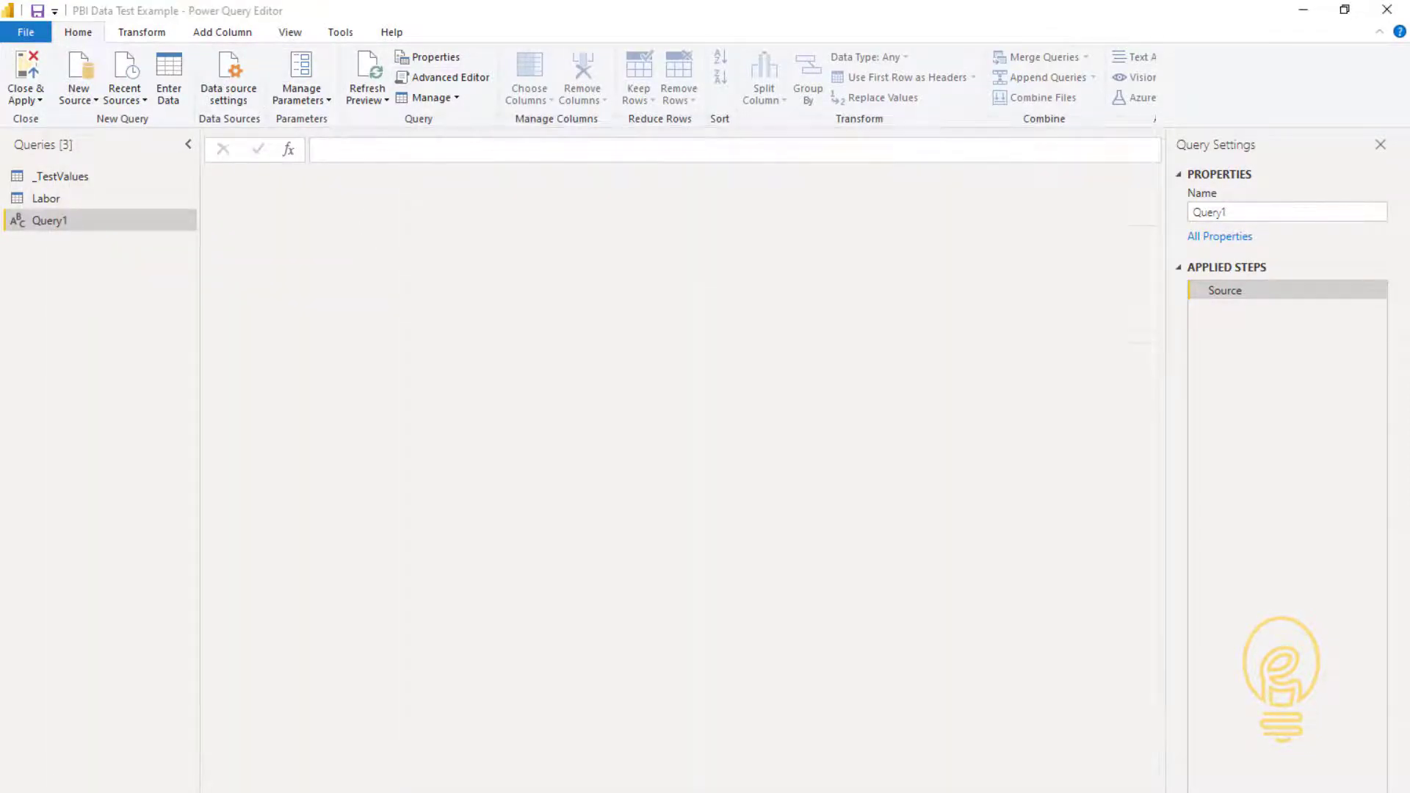
Rename the new query UnitTestFields and apply the query changes to the report.
{"action": "left_click_drag", "start_coordinate": [1250, 211], "coordinate": [1184, 218]}
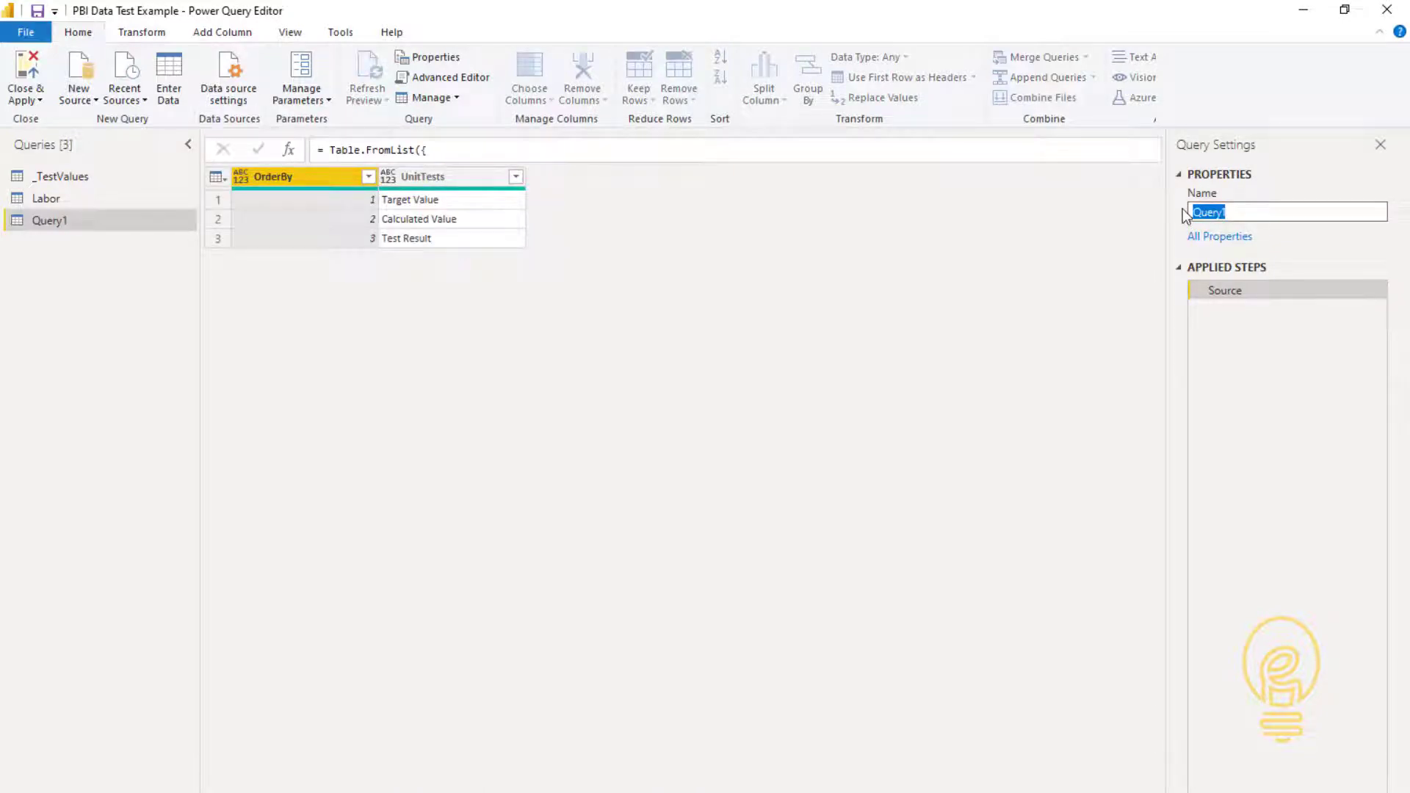
{"action": "type", "text": "UnitF"}
{"action": "type", "text": "estFields"}
{"action": "key", "text": "Return"}
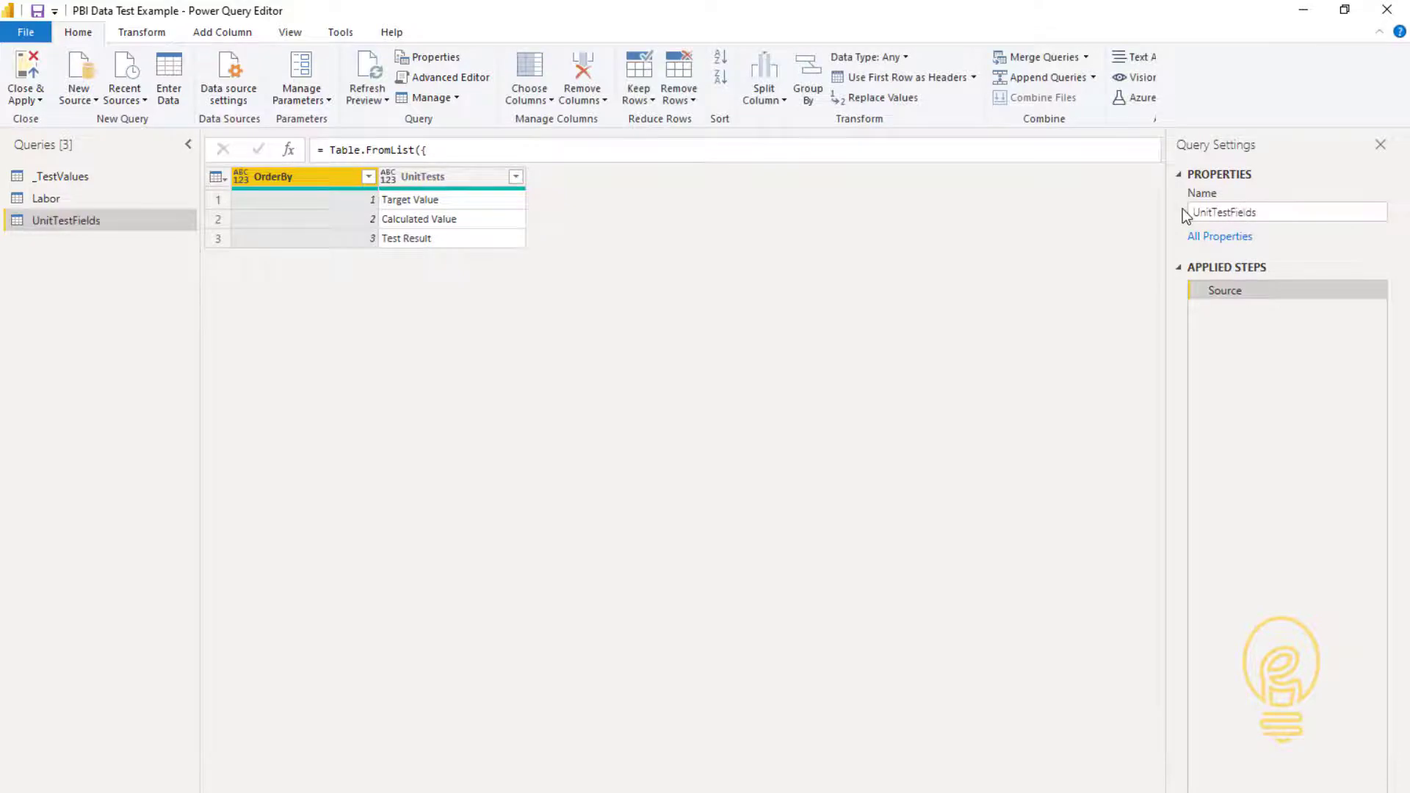
{"action": "left_click", "coordinate": [22, 69]}
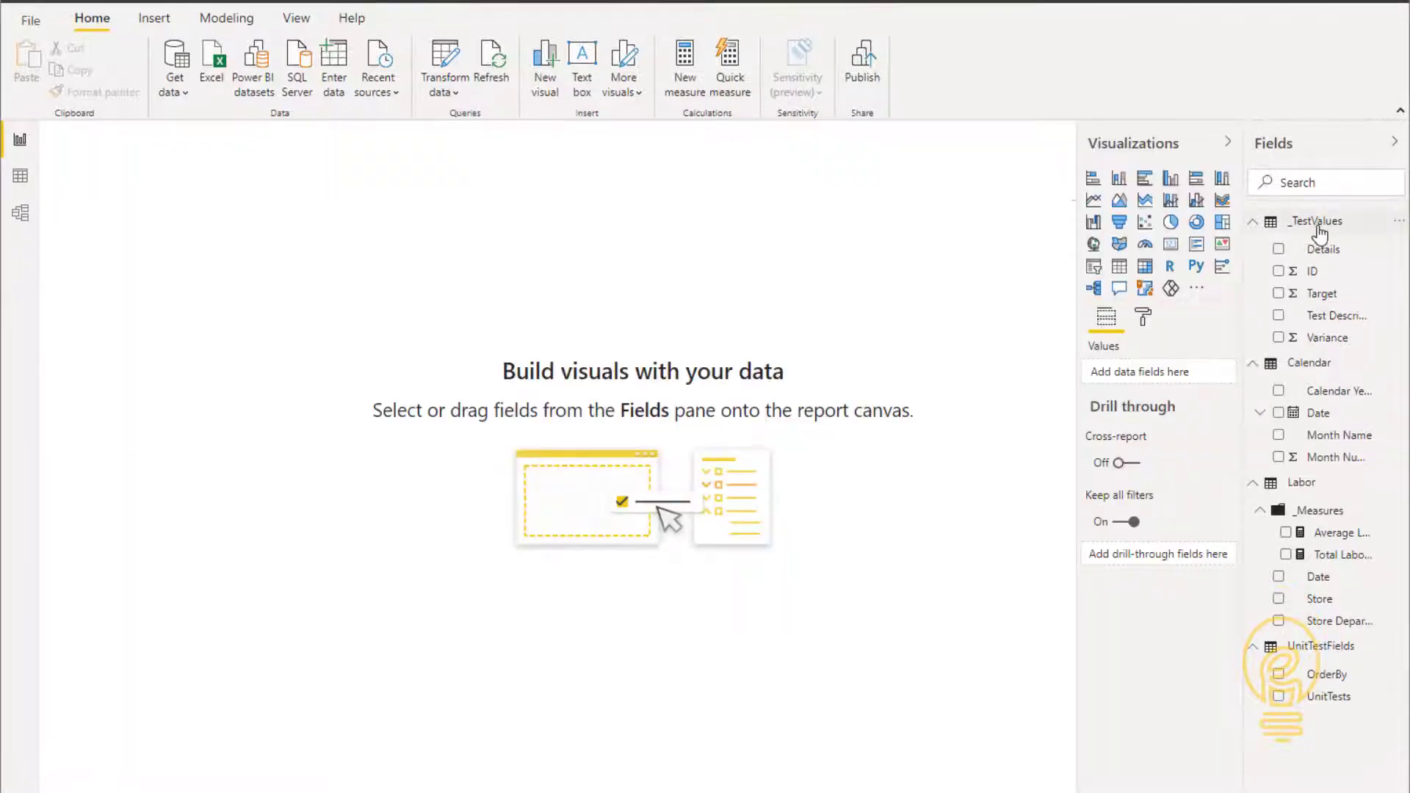
Create the measure TV = SUM([Target]) in the _TestValues table.
{"action": "left_click", "coordinate": [1322, 250]}
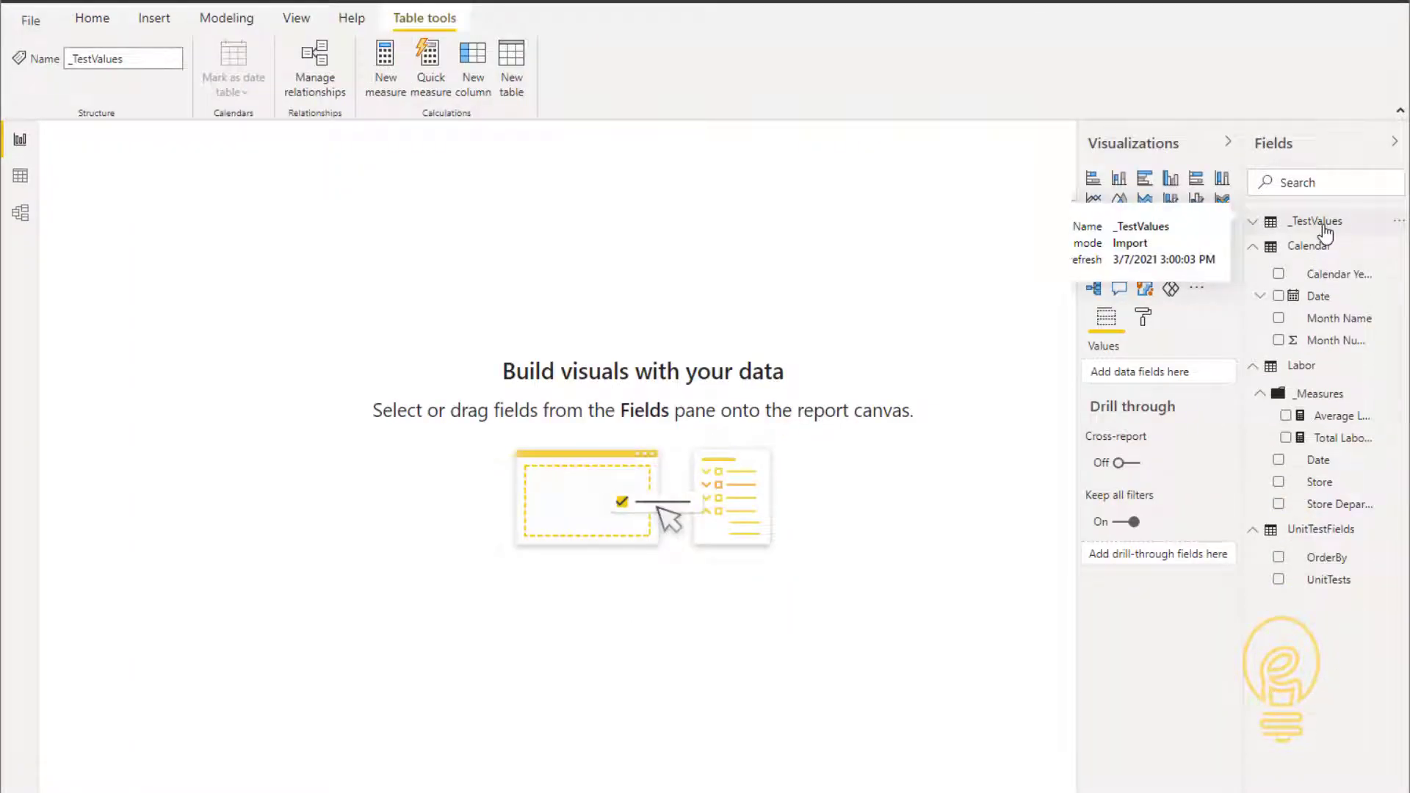
{"action": "left_click", "coordinate": [1399, 222]}
{"action": "left_click", "coordinate": [1369, 241]}
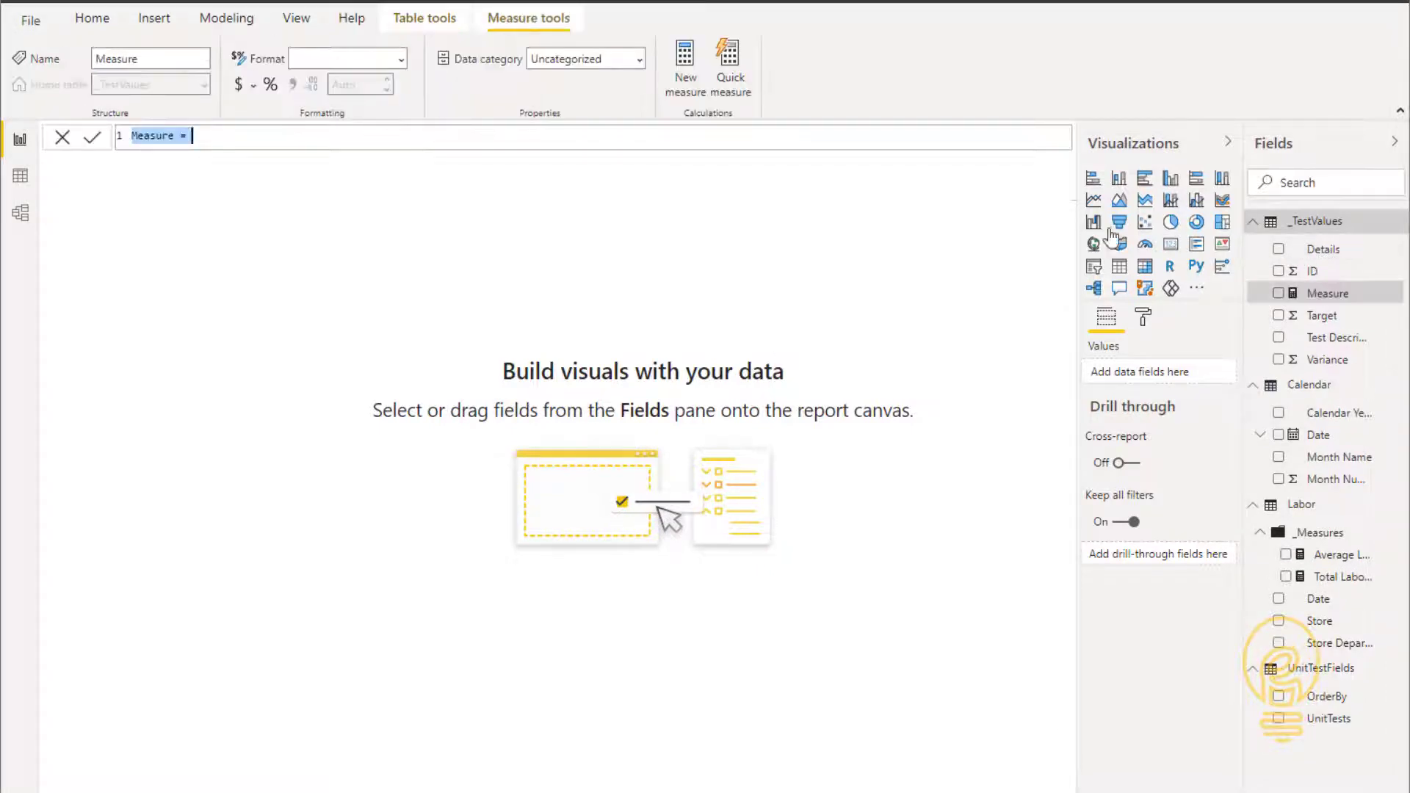
{"action": "type", "text": "T"}
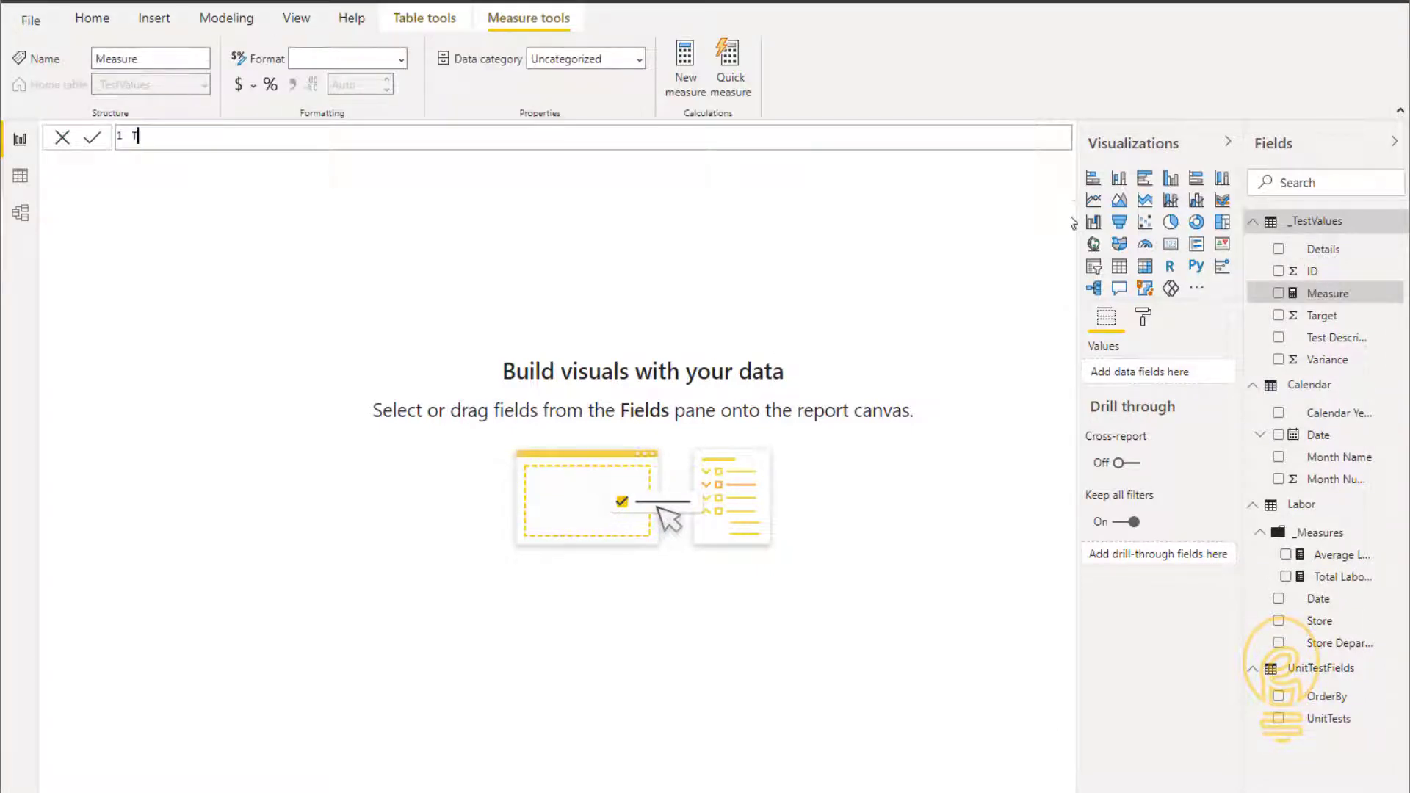
{"action": "type", "text": "V = SUM(["}
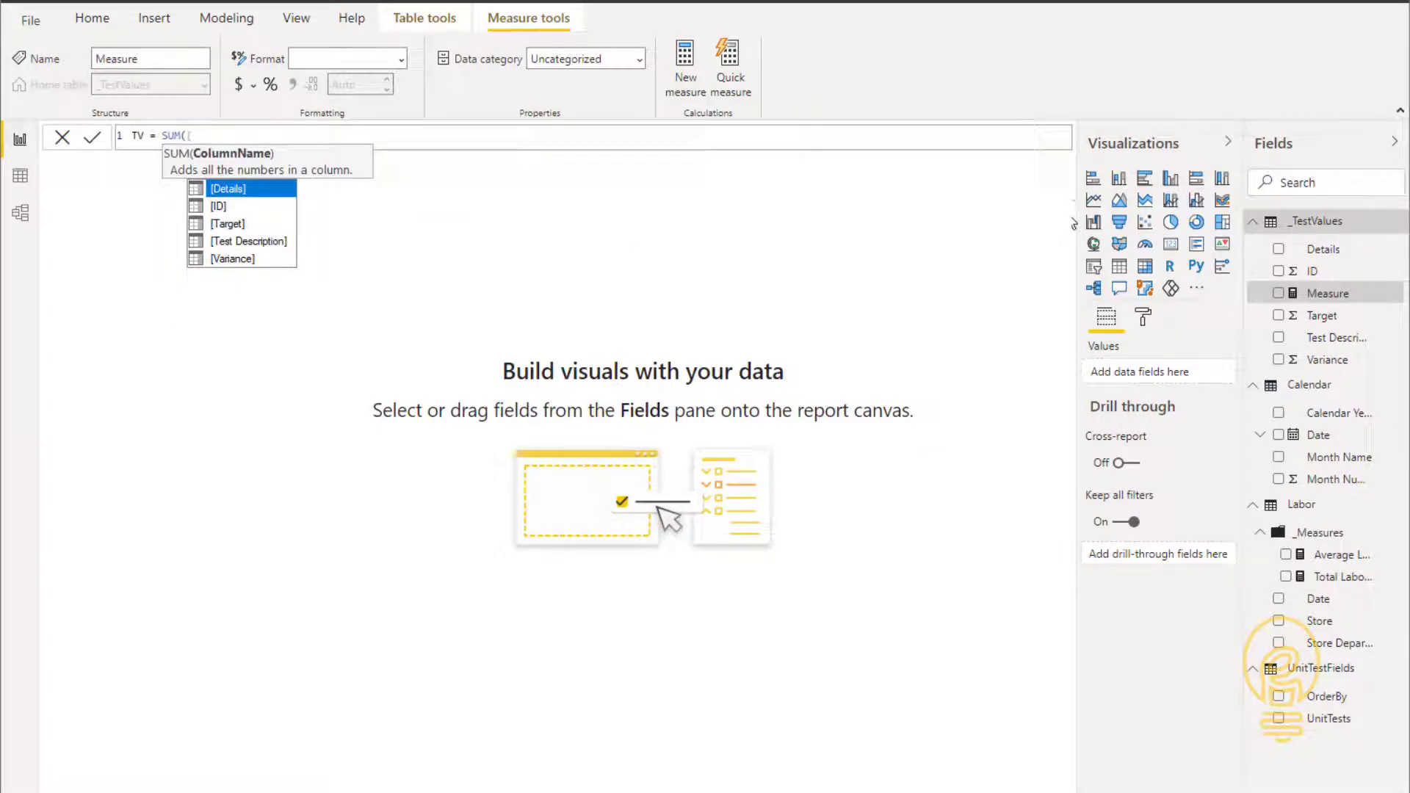
{"action": "type", "text": "Target"}
{"action": "key", "text": "Tab"}
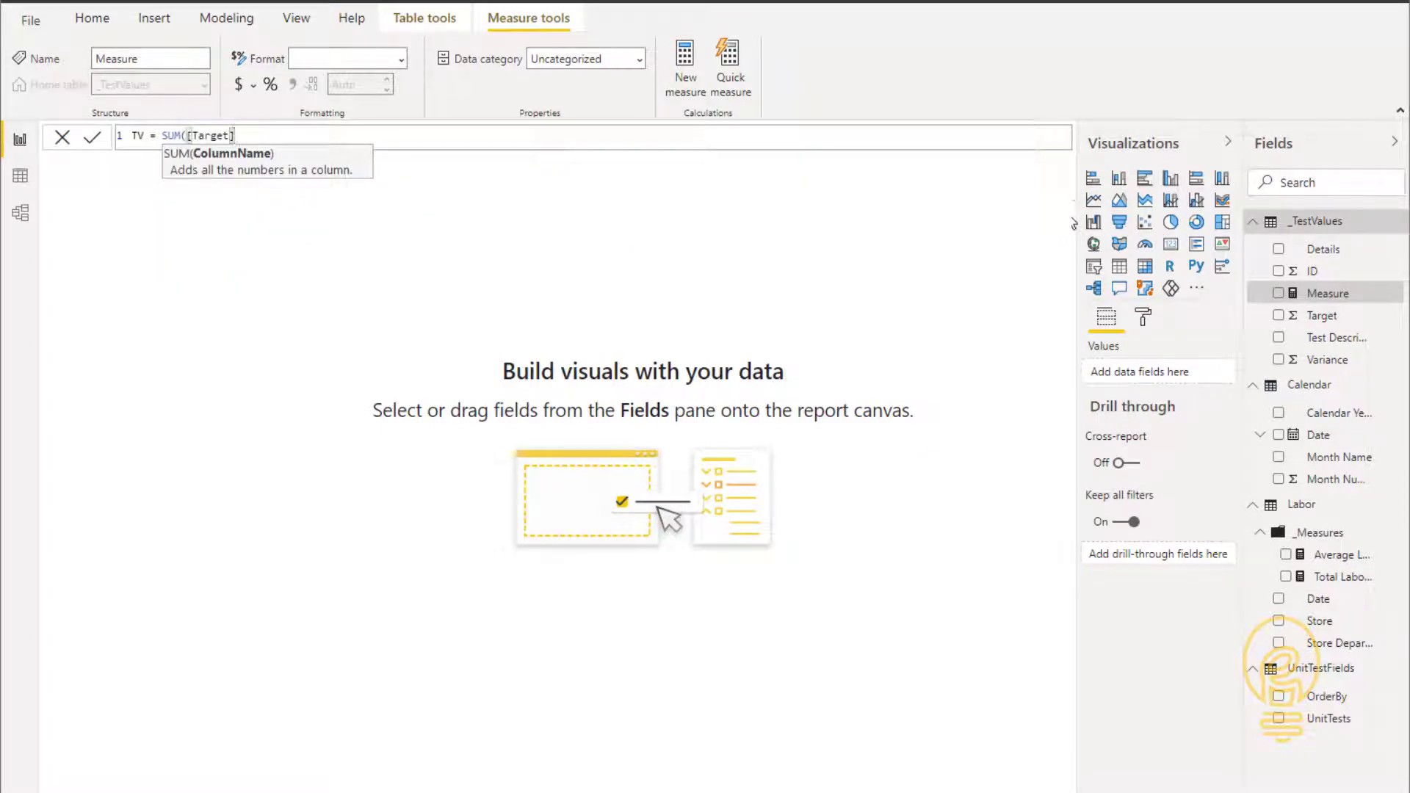
{"action": "type", "text": ")"}
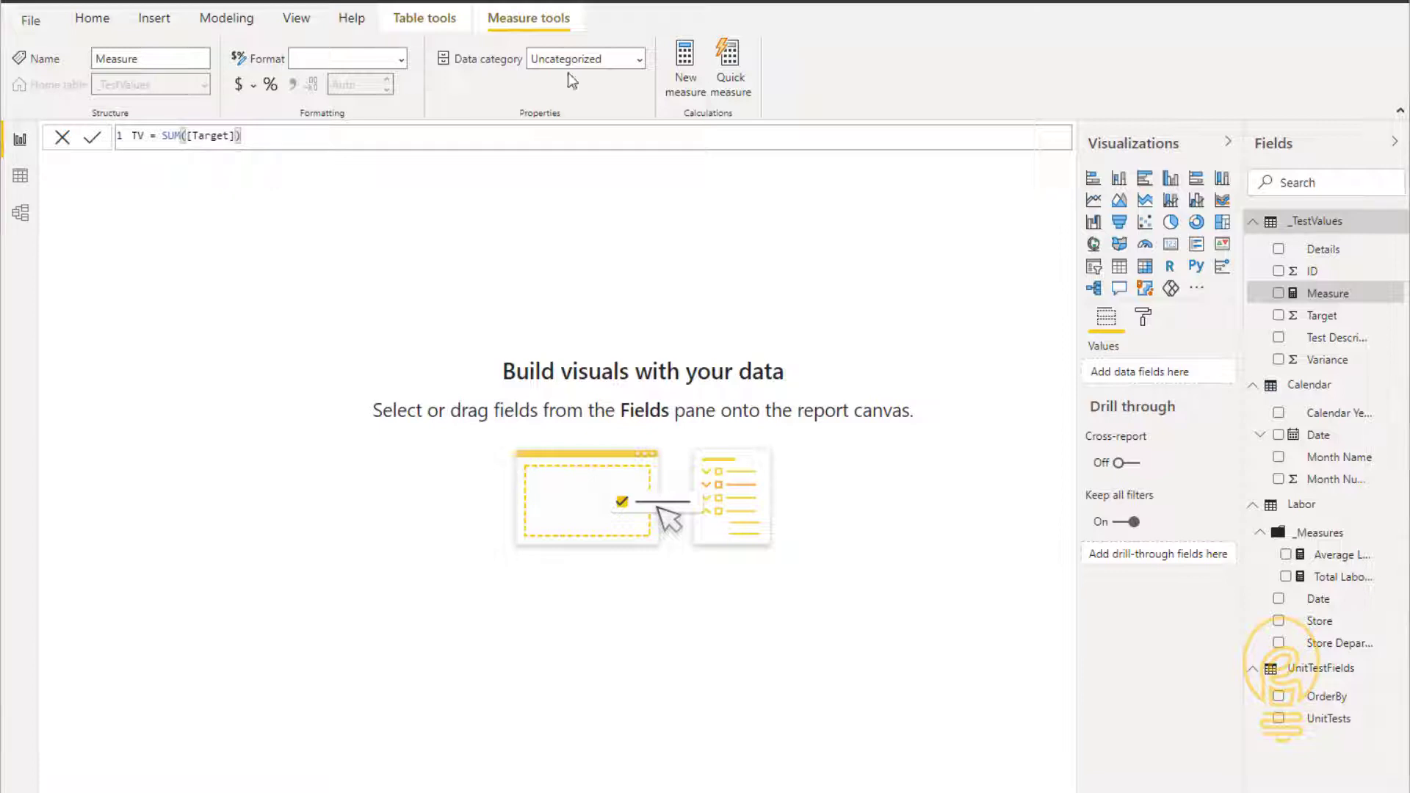
{"action": "key", "text": "Return"}
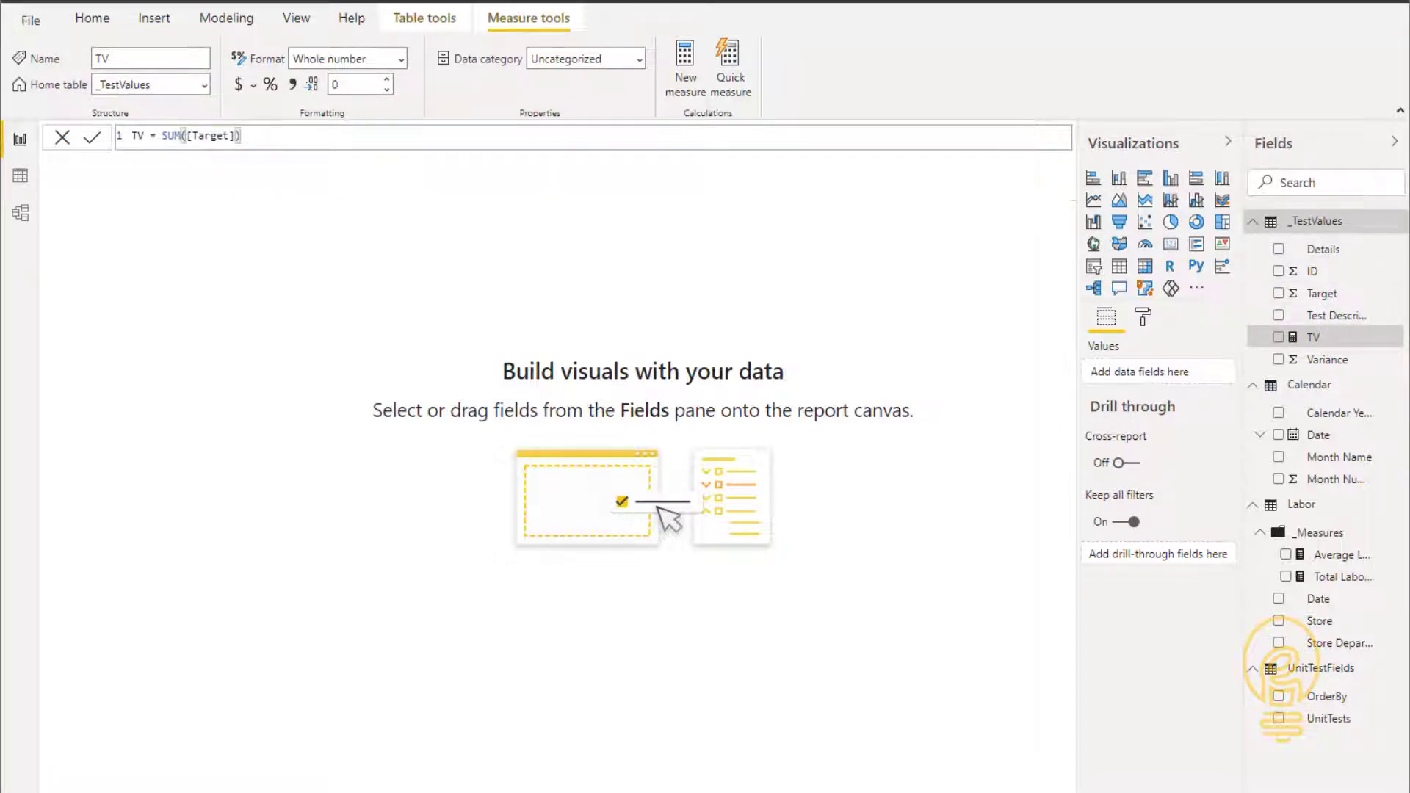
Create the measure TV 001 = CALCULATE([TV], _TestValues[ID]=1) in the _TestValues table.
{"action": "left_click", "coordinate": [1398, 221]}
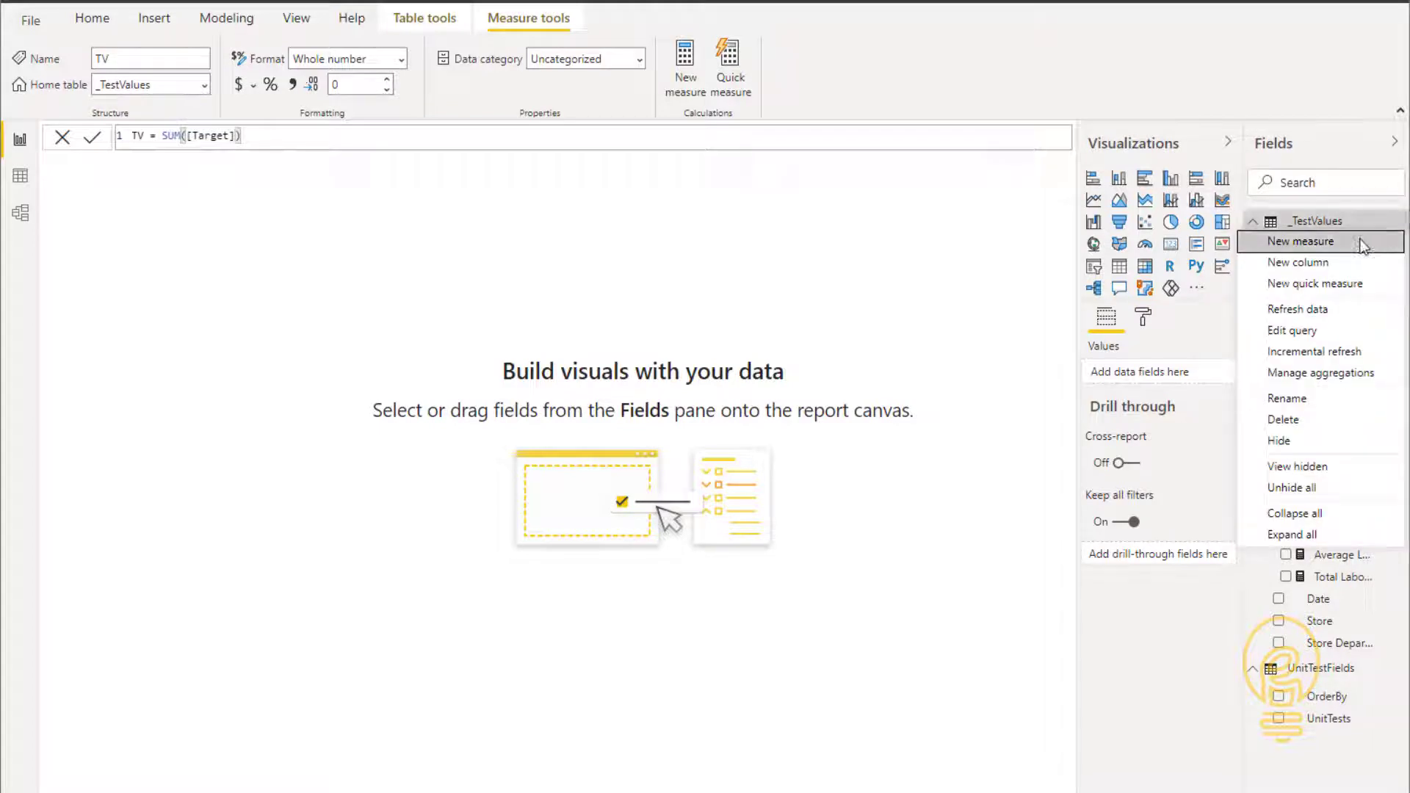
{"action": "left_click", "coordinate": [1387, 233]}
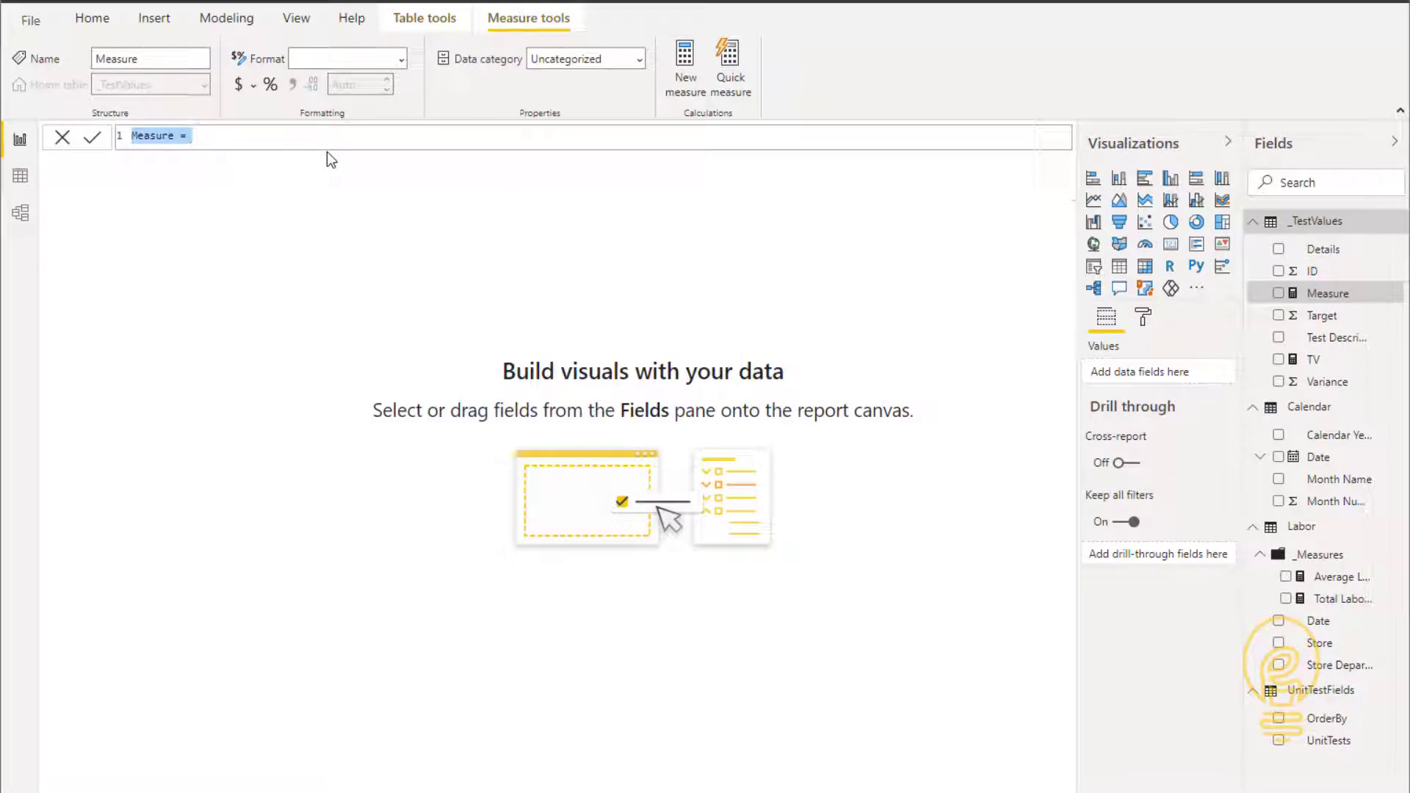
{"action": "type", "text": "TV 001"}
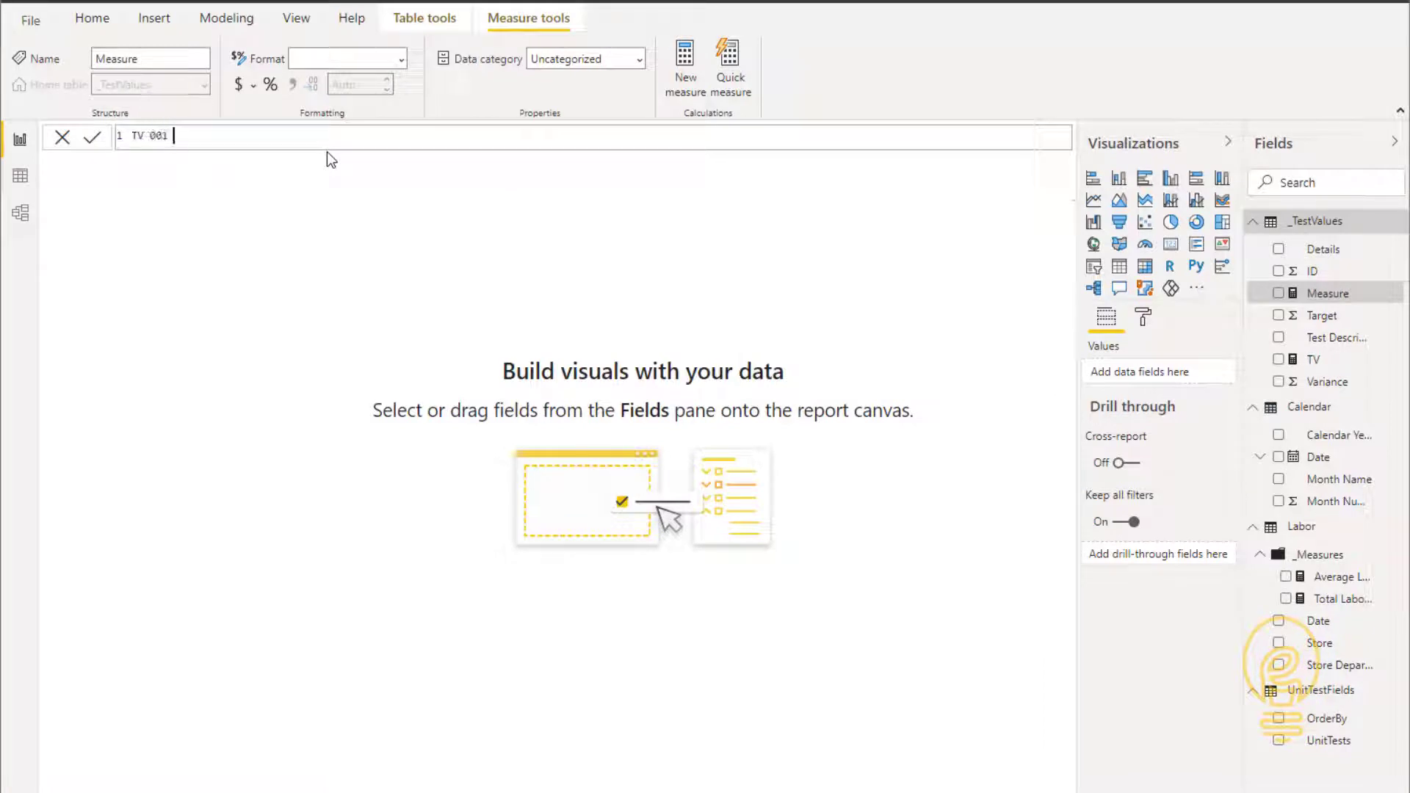
{"action": "type", "text": " = CALCULATE("}
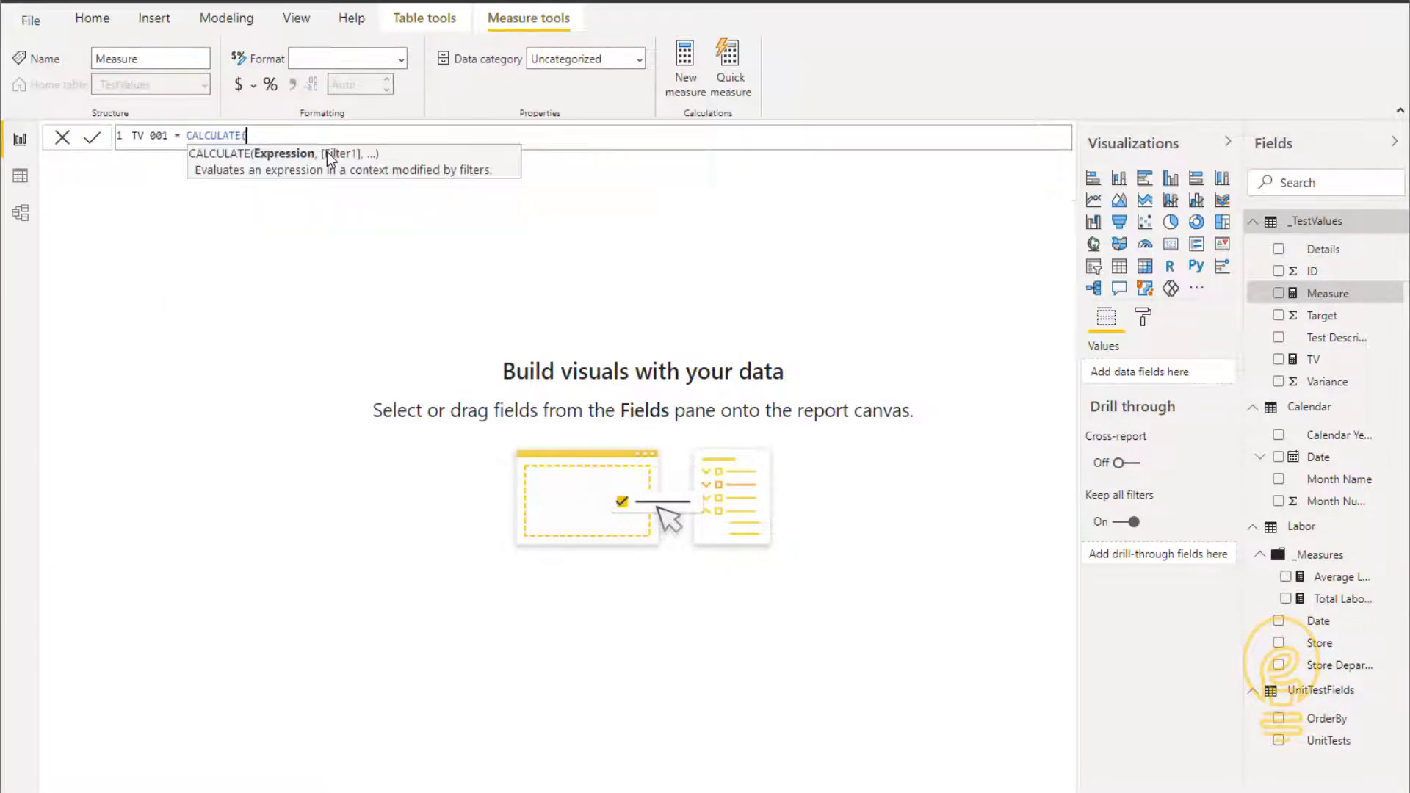
{"action": "type", "text": "[TV],"}
{"action": "key", "text": "BackSpace"}
{"action": "key", "text": "BackSpace"}
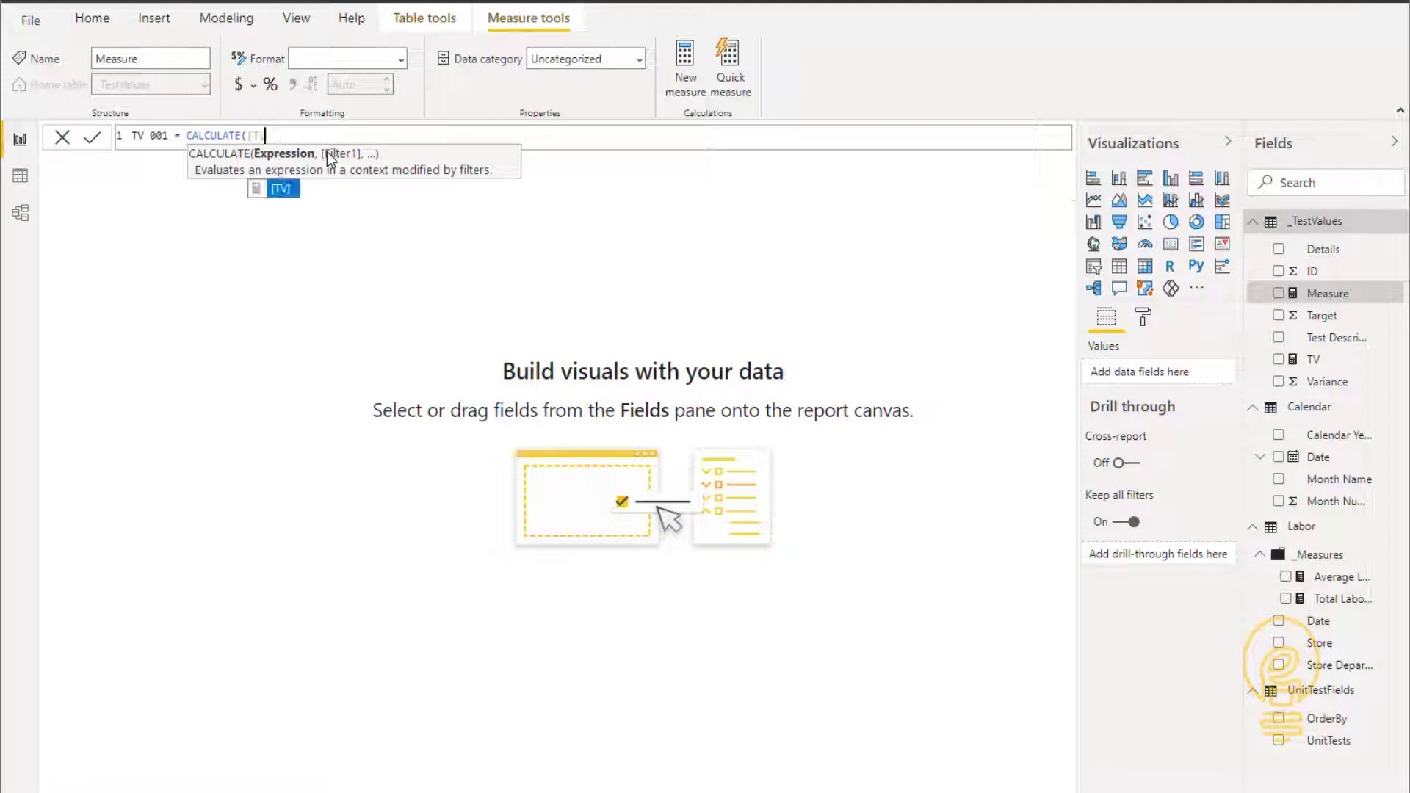
{"action": "type", "text": "], "}
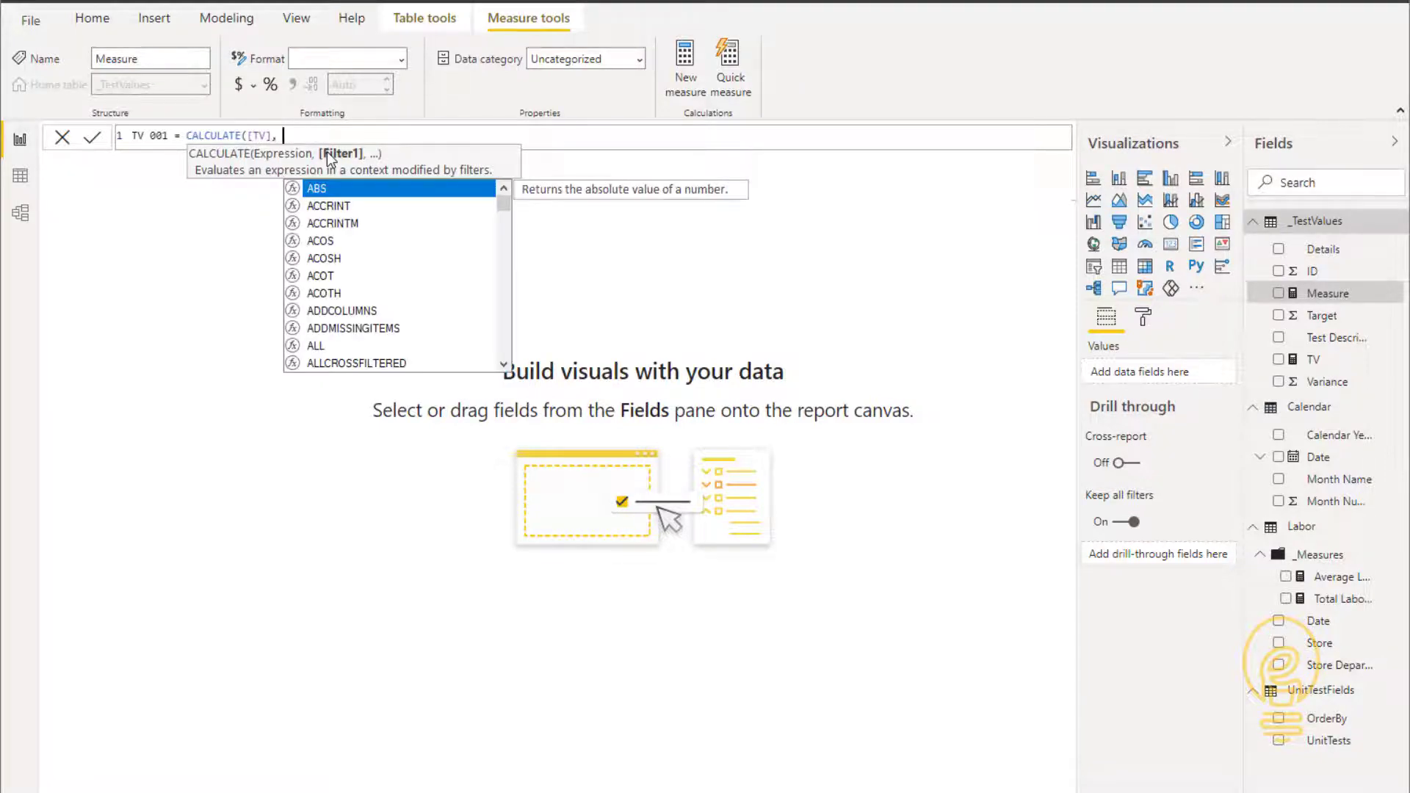
{"action": "type", "text": "_Test"}
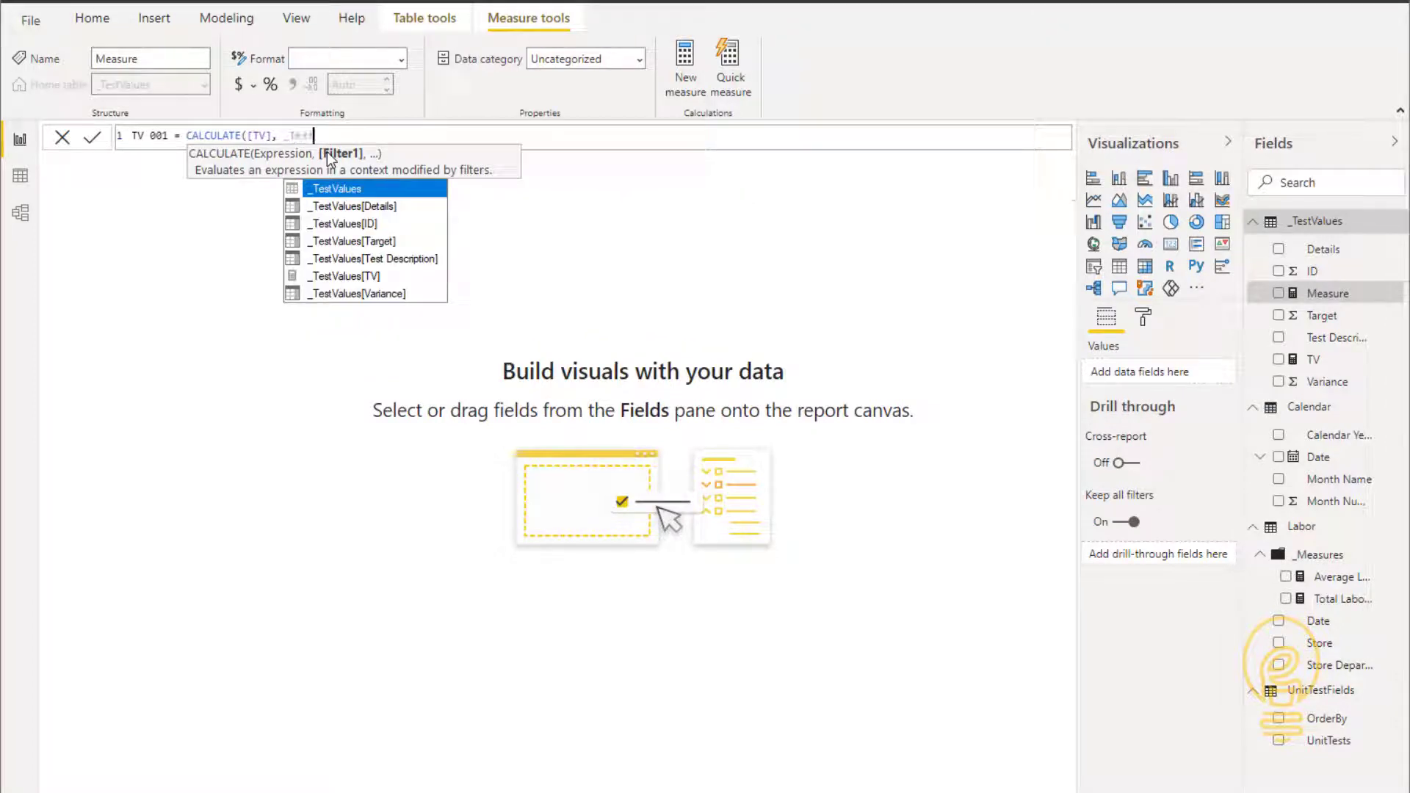
{"action": "key", "text": "Down"}
{"action": "key", "text": "Down"}
{"action": "key", "text": "Tab"}
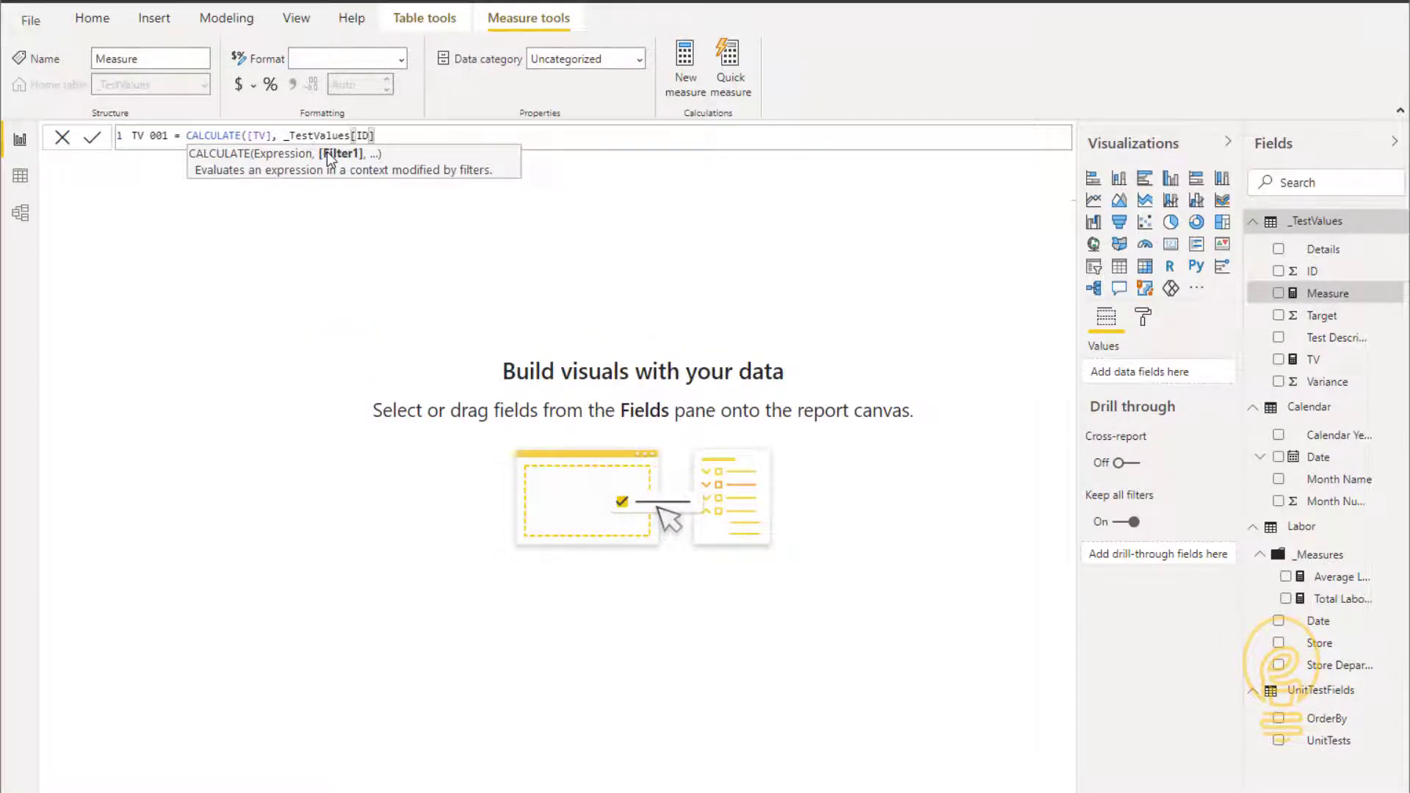
{"action": "type", "text": "="}
Append the comment "// Optional if desiring more notation" to the TV 001 measure's formula.
{"action": "type", "text": "more"}
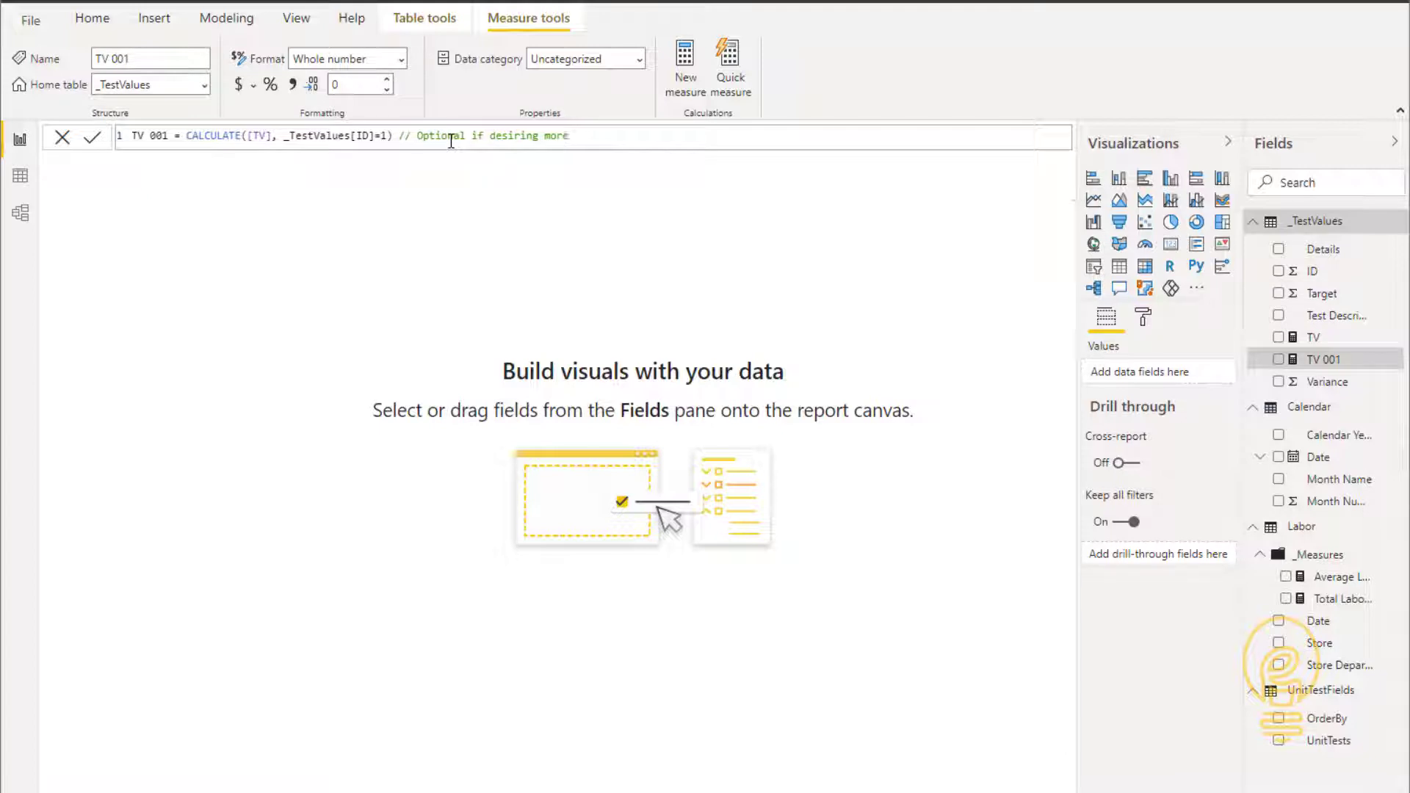
{"action": "type", "text": "notation for"}
{"action": "key", "text": "BackSpace"}
{"action": "key", "text": "BackSpace"}
{"action": "key", "text": "BackSpace"}
{"action": "key", "text": "BackSpace"}
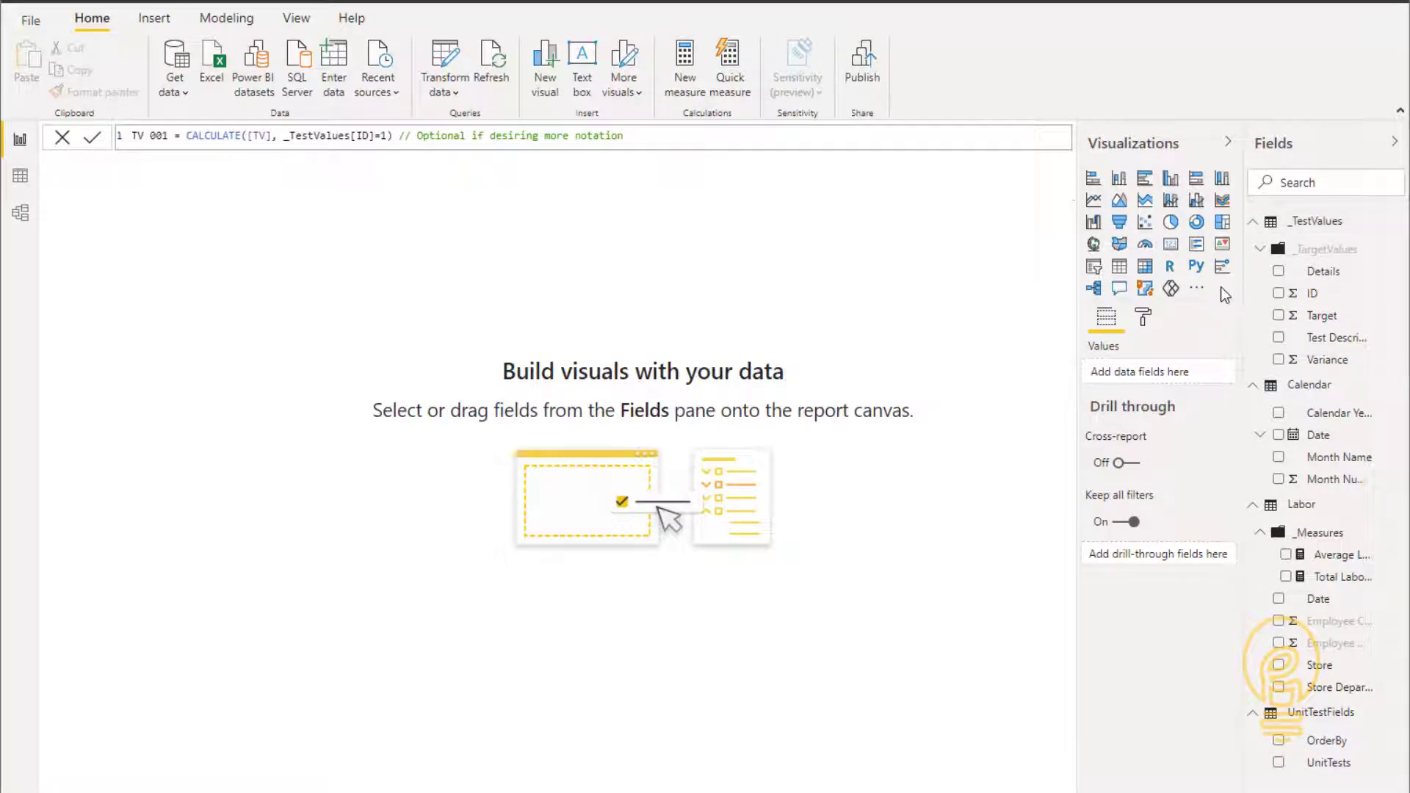
Add a measure to the _TestValues table named CV 001 and begin its formula with CALCULATE([Total Labor Costs],.
{"action": "left_click", "coordinate": [1397, 222]}
{"action": "left_click", "coordinate": [1369, 241]}
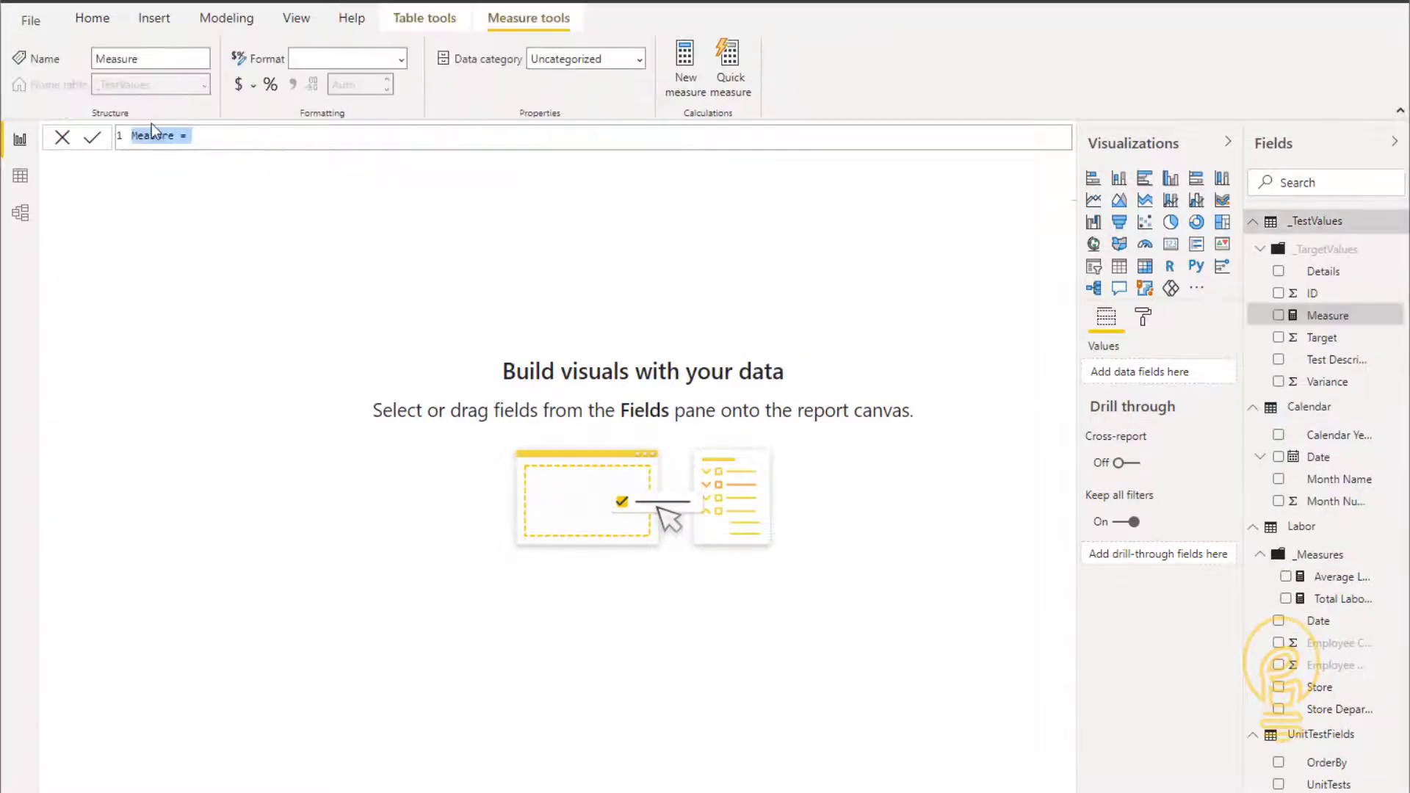
{"action": "type", "text": "cV La"}
{"action": "type", "text": "1 ="}
{"action": "type", "text": "CALCULATE("}
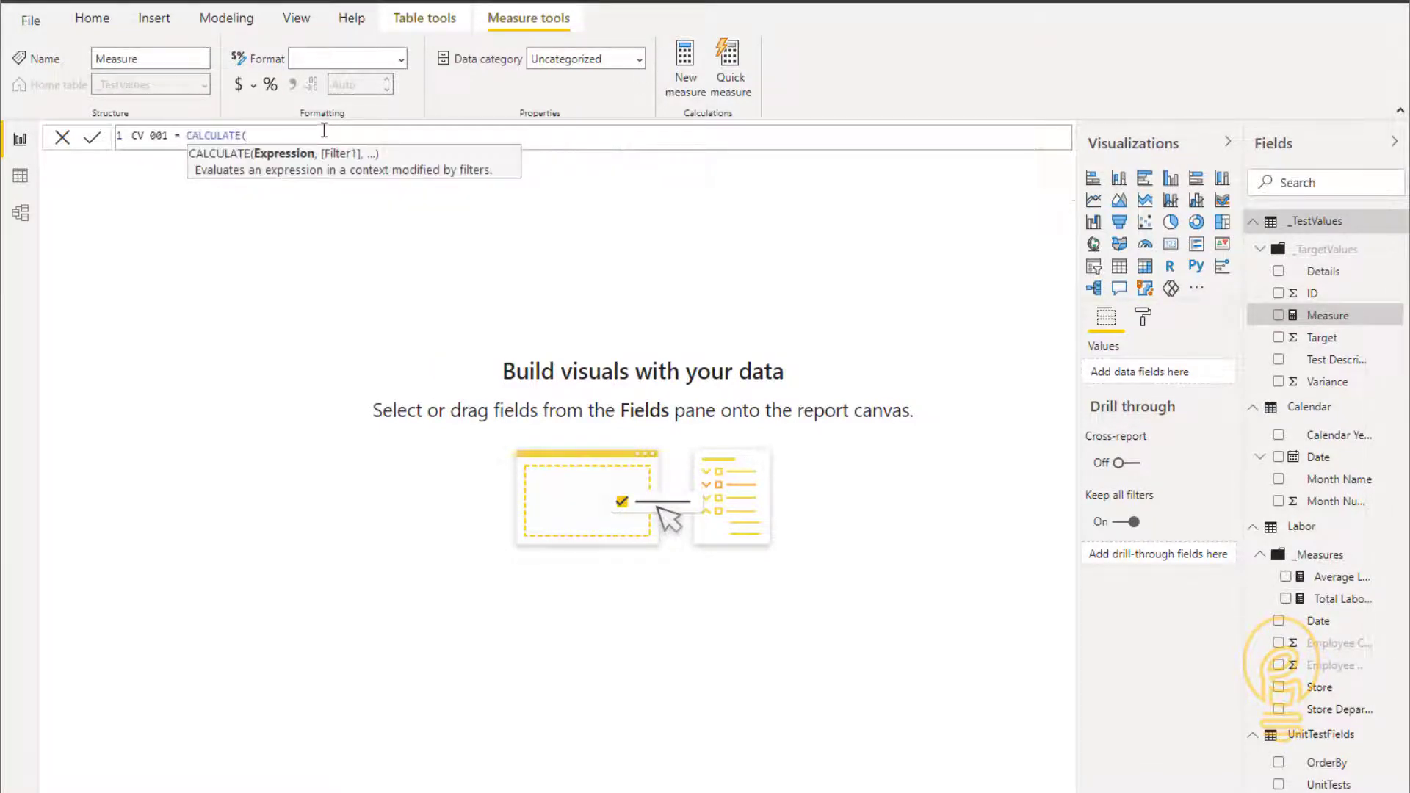
{"action": "type", "text": "Total"}
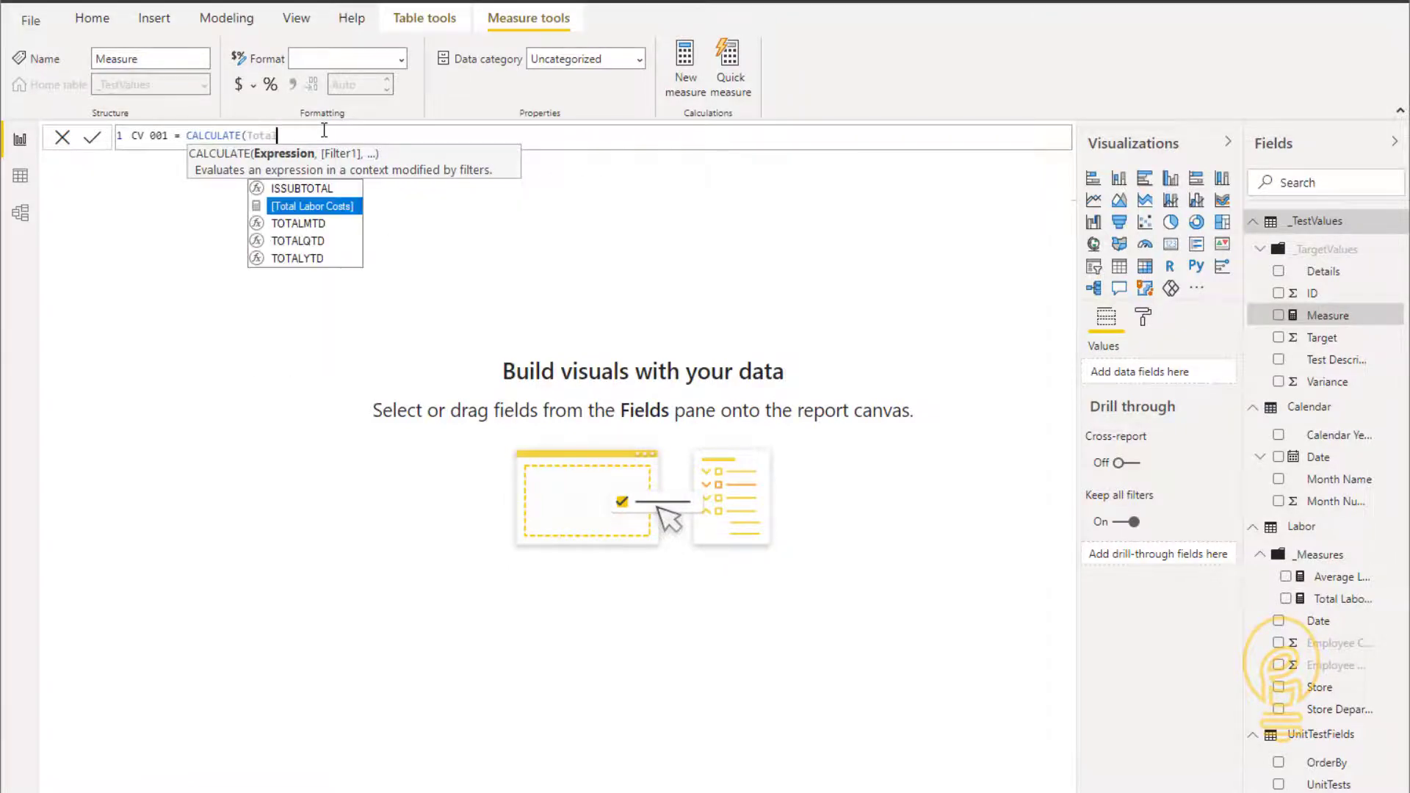
{"action": "key", "text": "Tab"}
{"action": "type", "text": ", "}
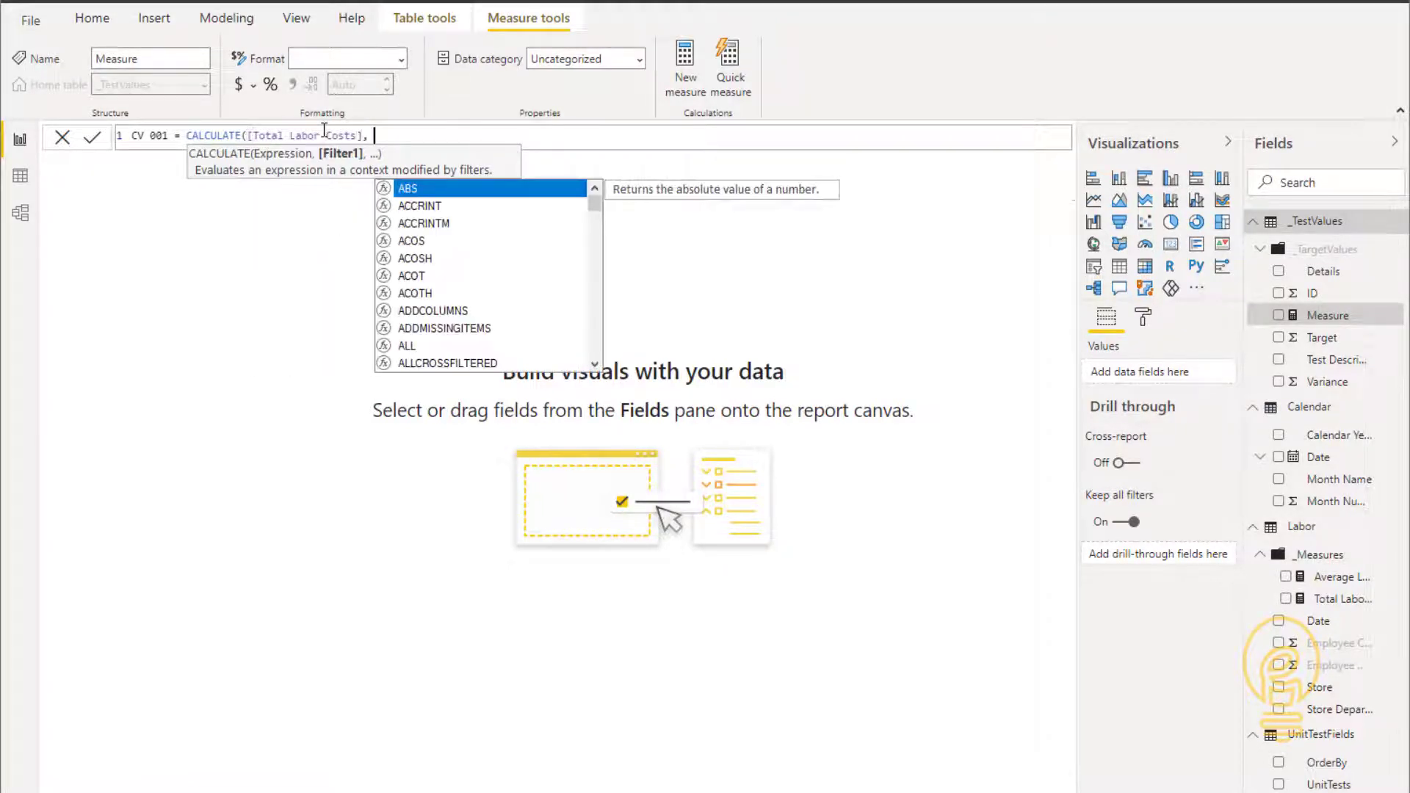
Complete the CV 001 calculation with the filters Labor[Store]="Kroger" and Labor[Store Department]="Bakery".
{"action": "type", "text": "Store"}
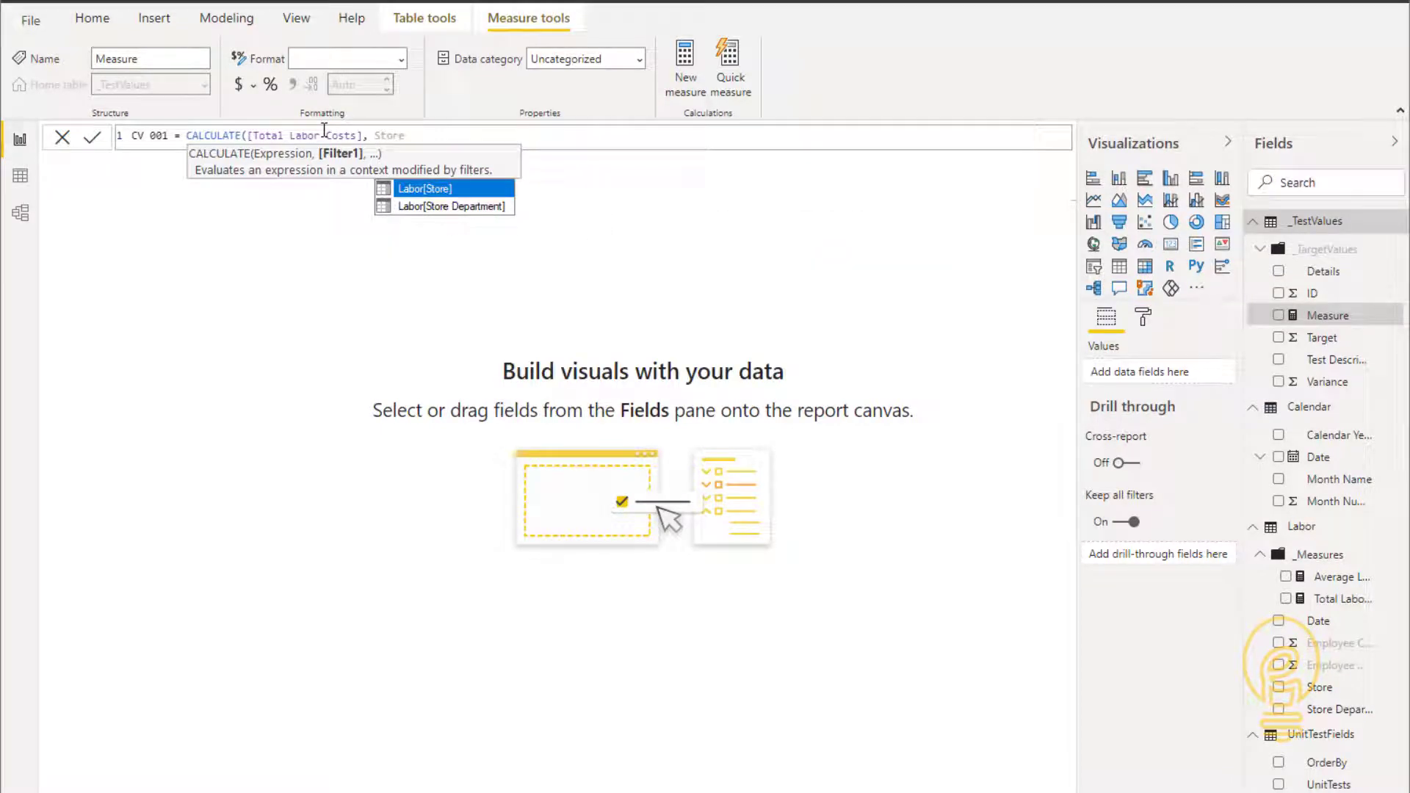
{"action": "key", "text": "Tab"}
{"action": "type", "text": "="}
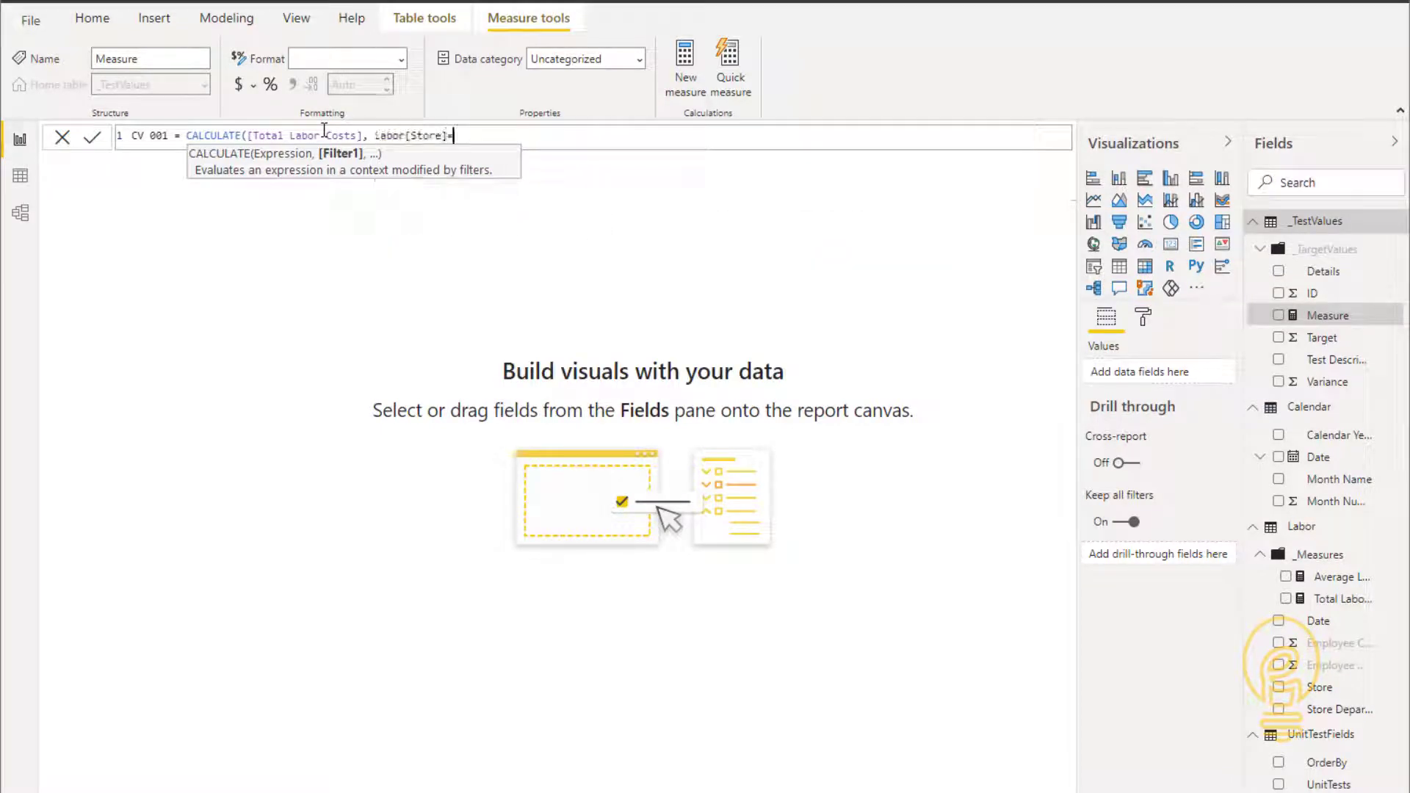
{"action": "type", "text": "\"Kroger\", "}
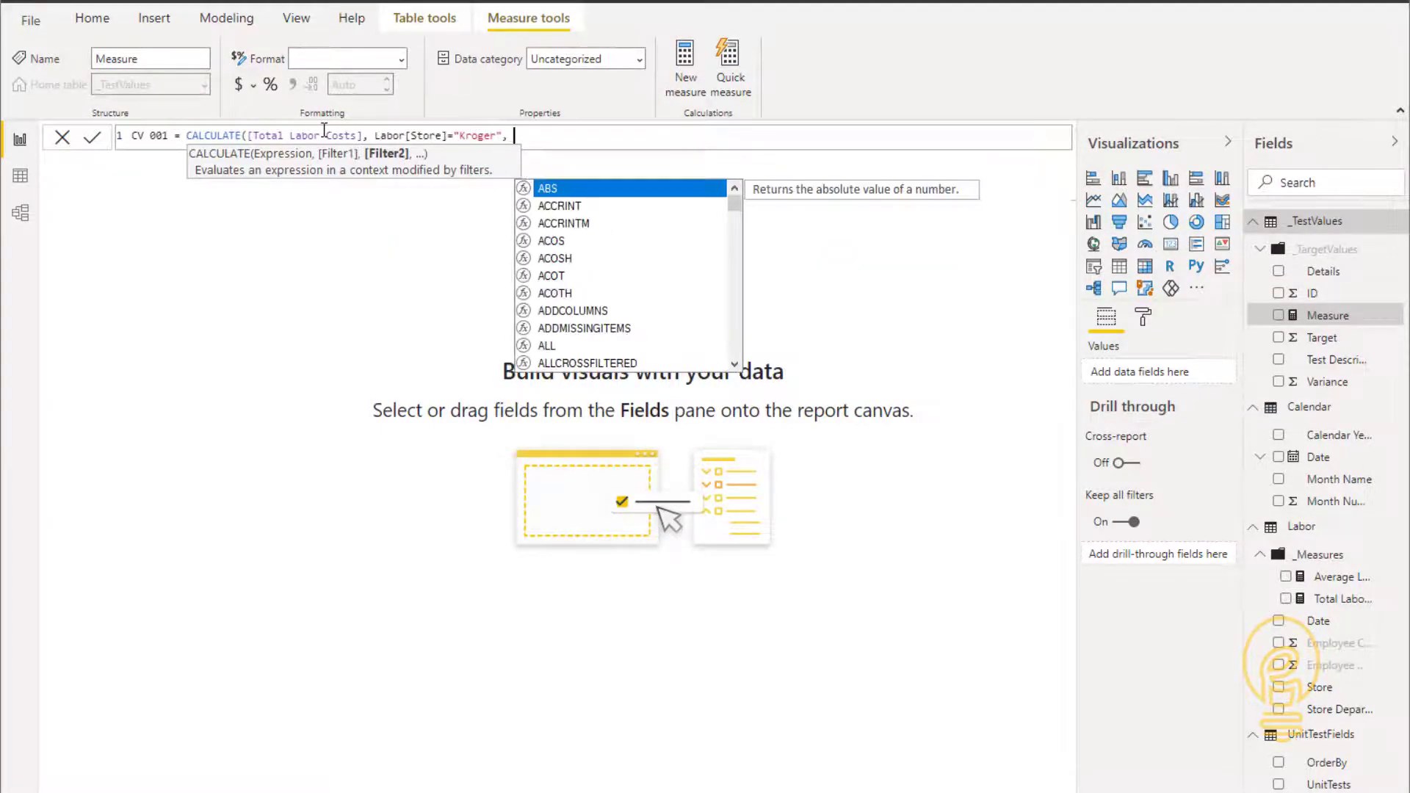
{"action": "type", "text": "Labor[Store D"}
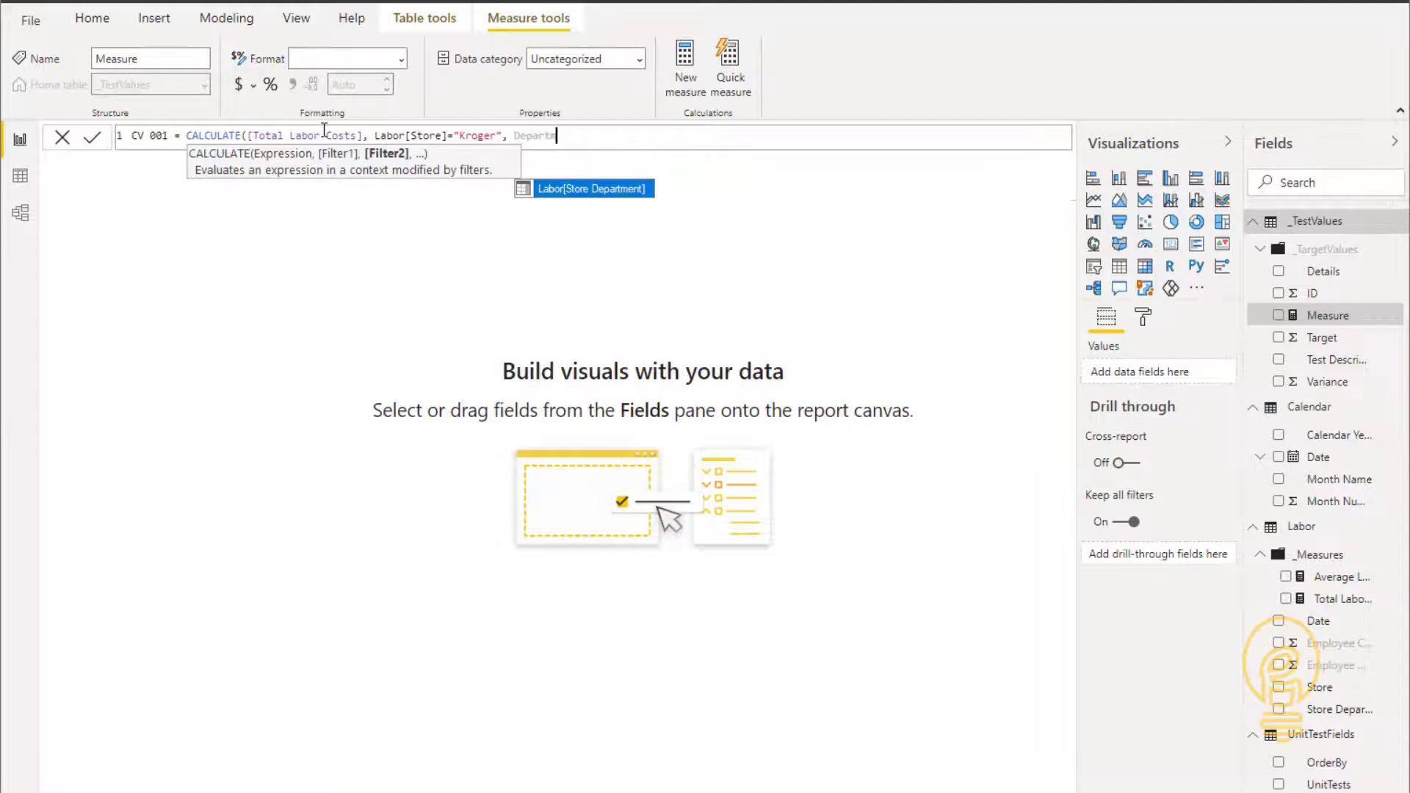
{"action": "key", "text": "Tab"}
{"action": "type", "text": "=\""}
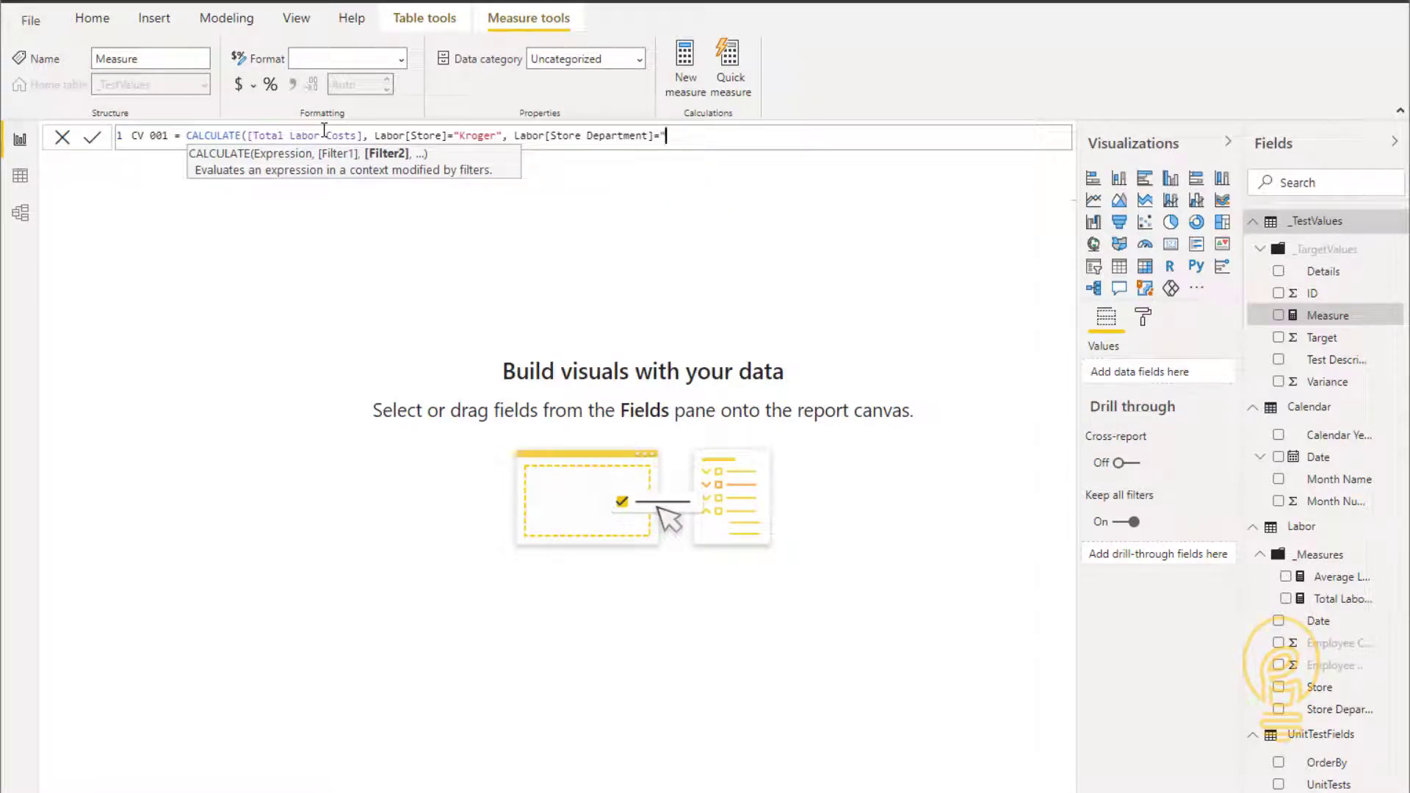
{"action": "type", "text": "Bakery\") //"}
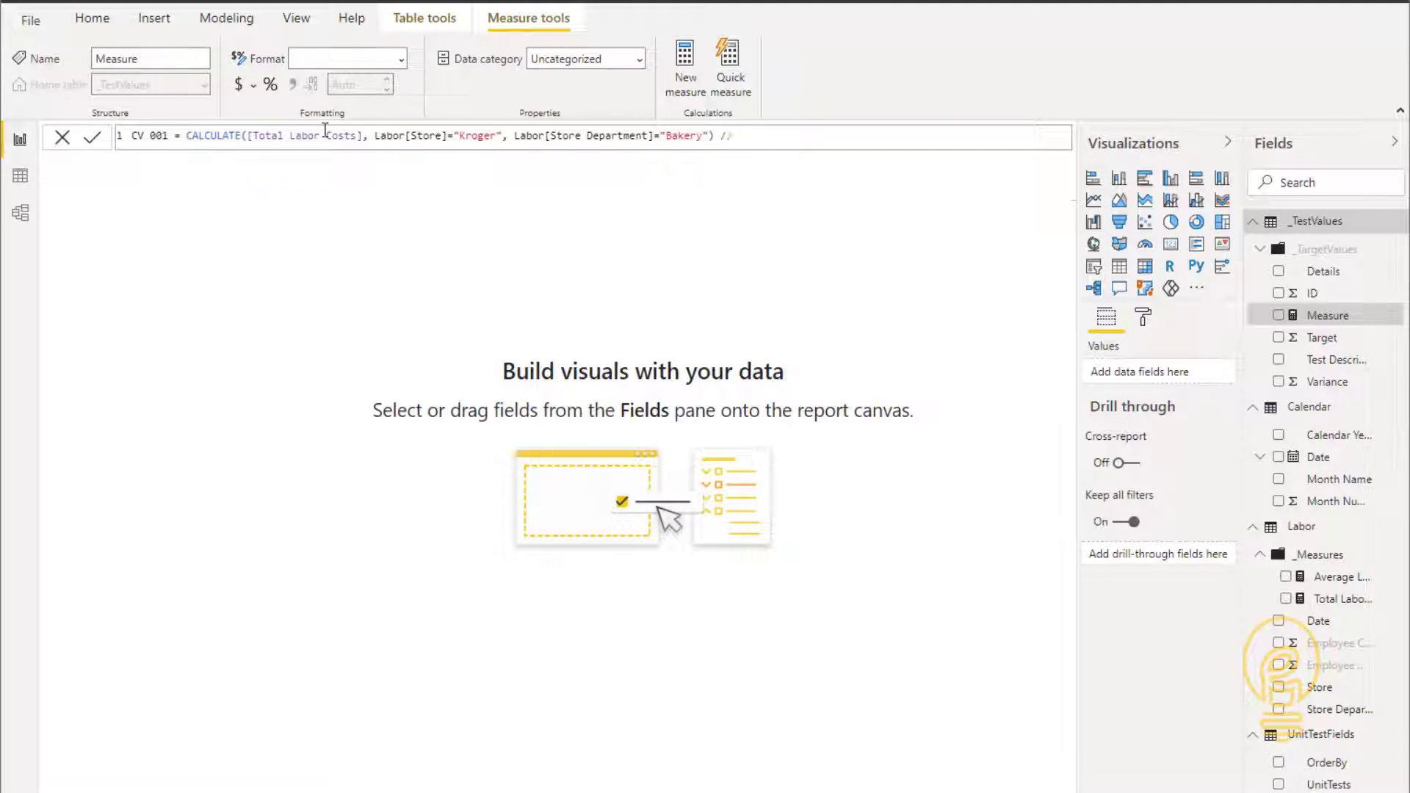
Append the comment "// Calc Value 001 when Store is Kroger and Dept is Bakery" and commit the CV 001 measure.
{"action": "type", "text": " Calc Value 001 when Store is Kroger and "}
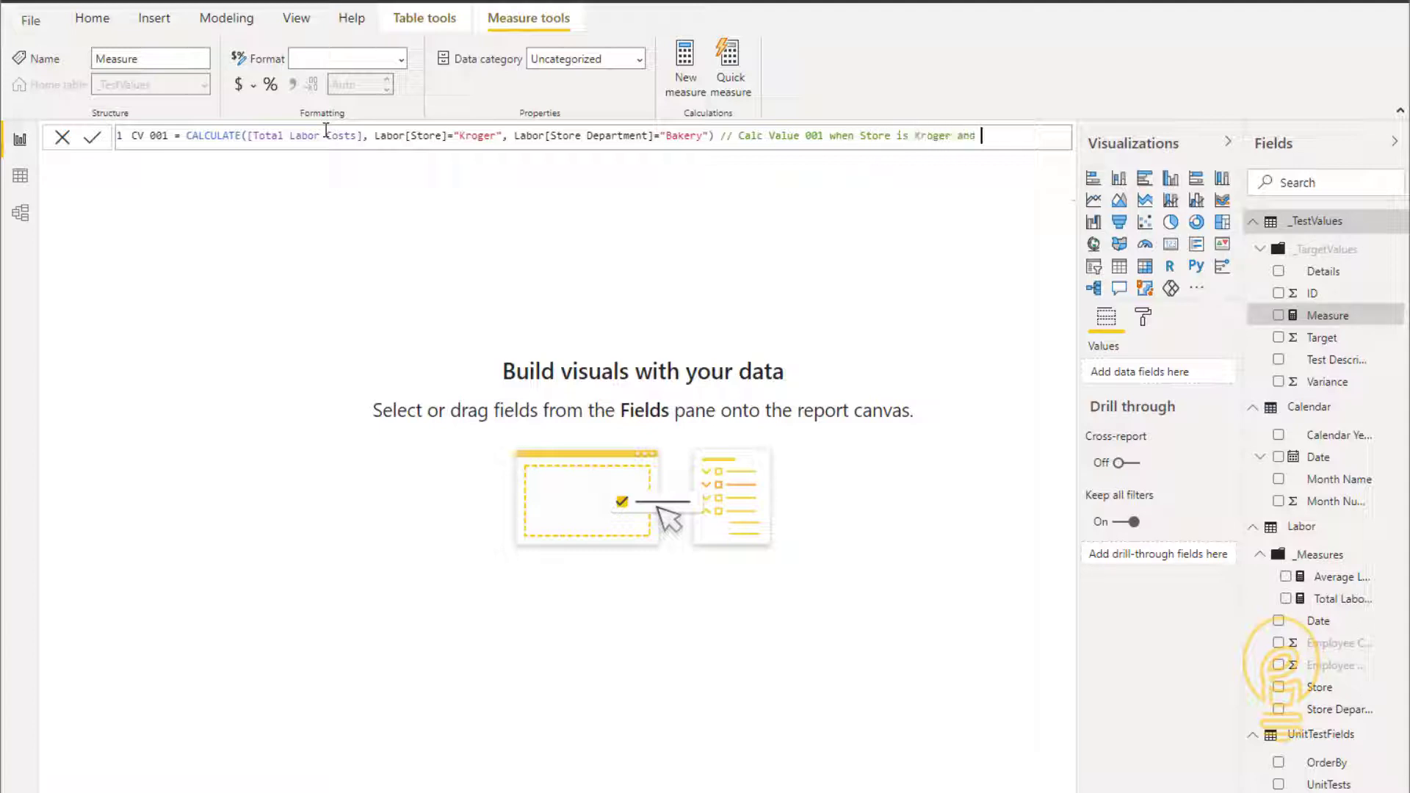
{"action": "type", "text": "Dept is Bakery"}
{"action": "key", "text": "Return"}
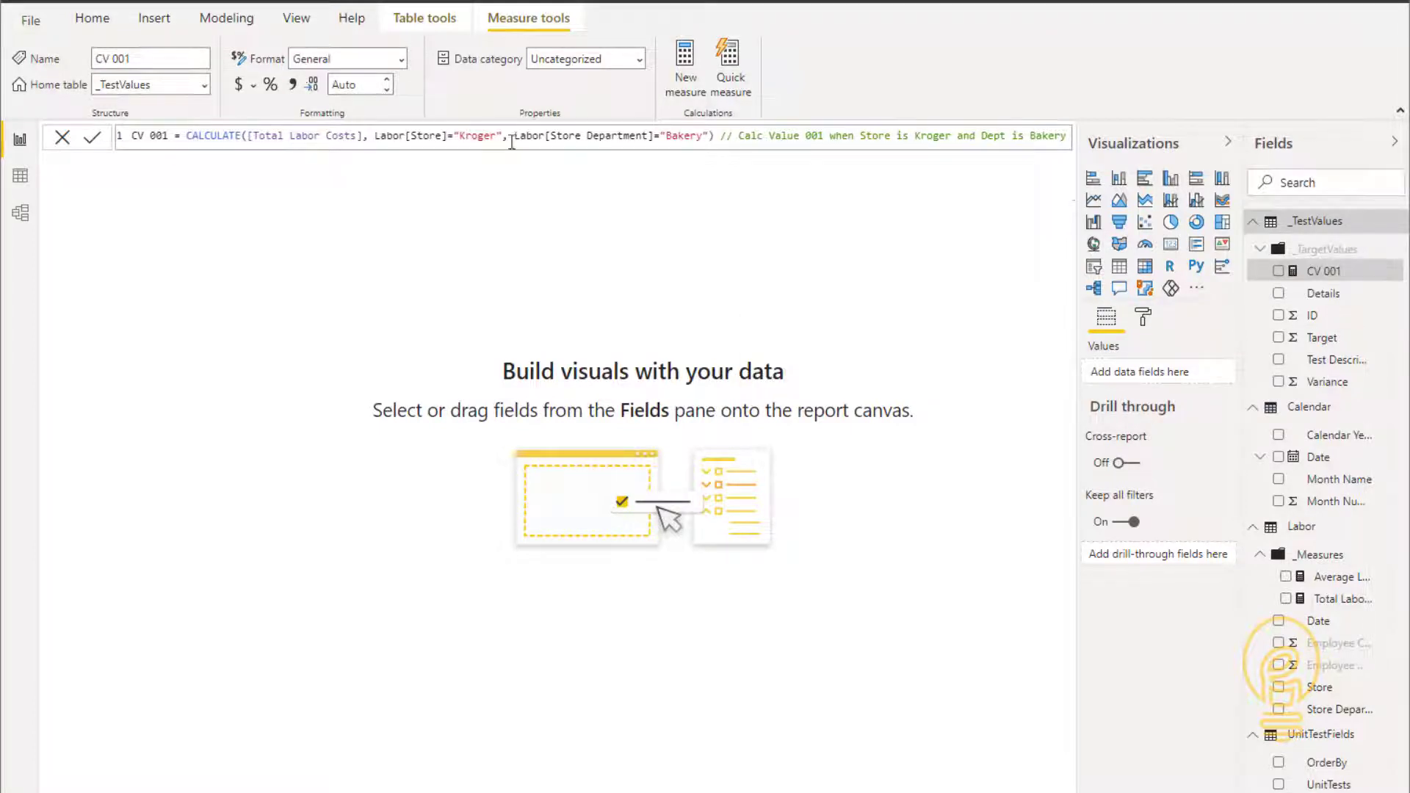
Create the measure UT 001 = [CV 001] - _TestValues[TV 001] with the comment "// Simple delta comparison.".
{"action": "left_click", "coordinate": [685, 65]}
{"action": "type", "text": "UT 001 "}
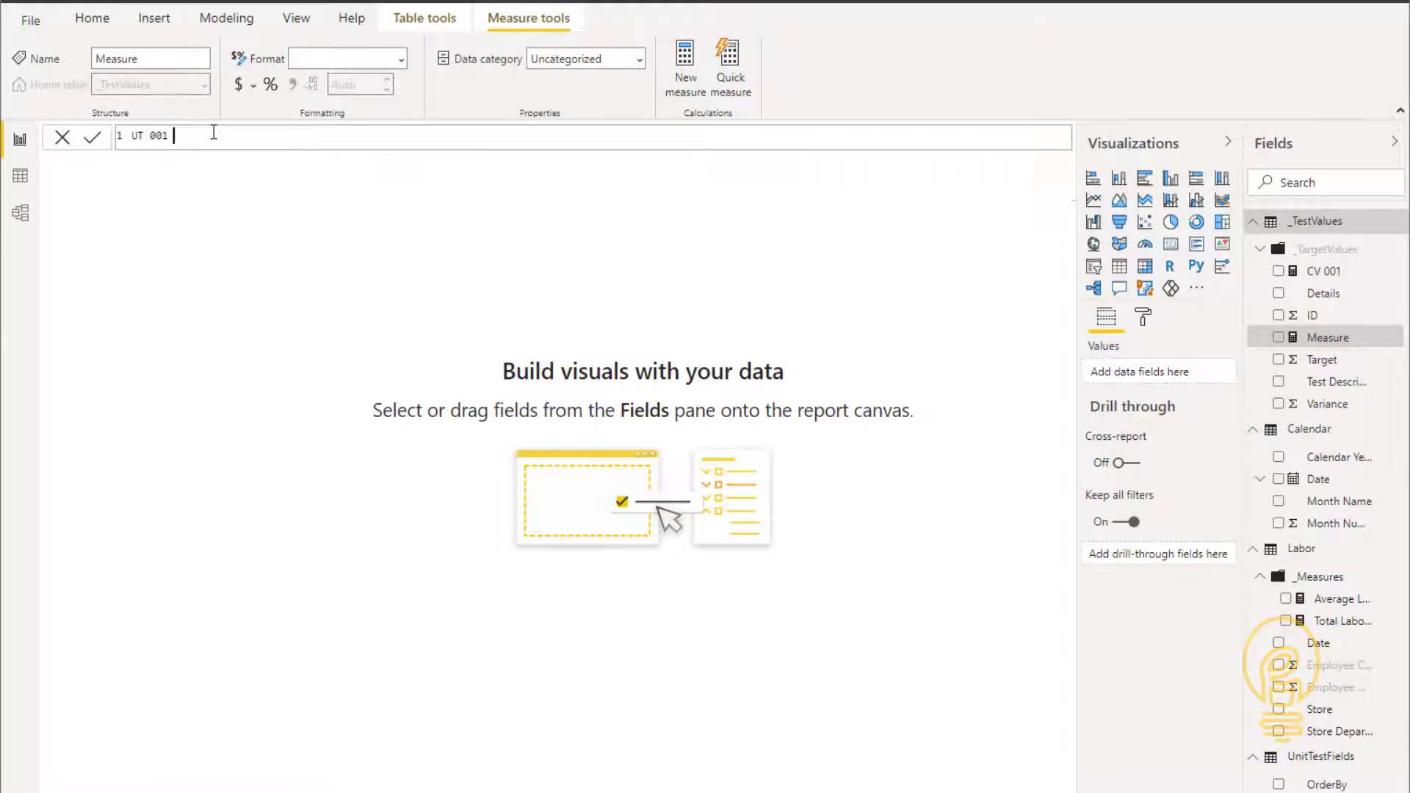
{"action": "type", "text": "= [CV 001] - TV"}
{"action": "key", "text": "Down"}
{"action": "key", "text": "Tab"}
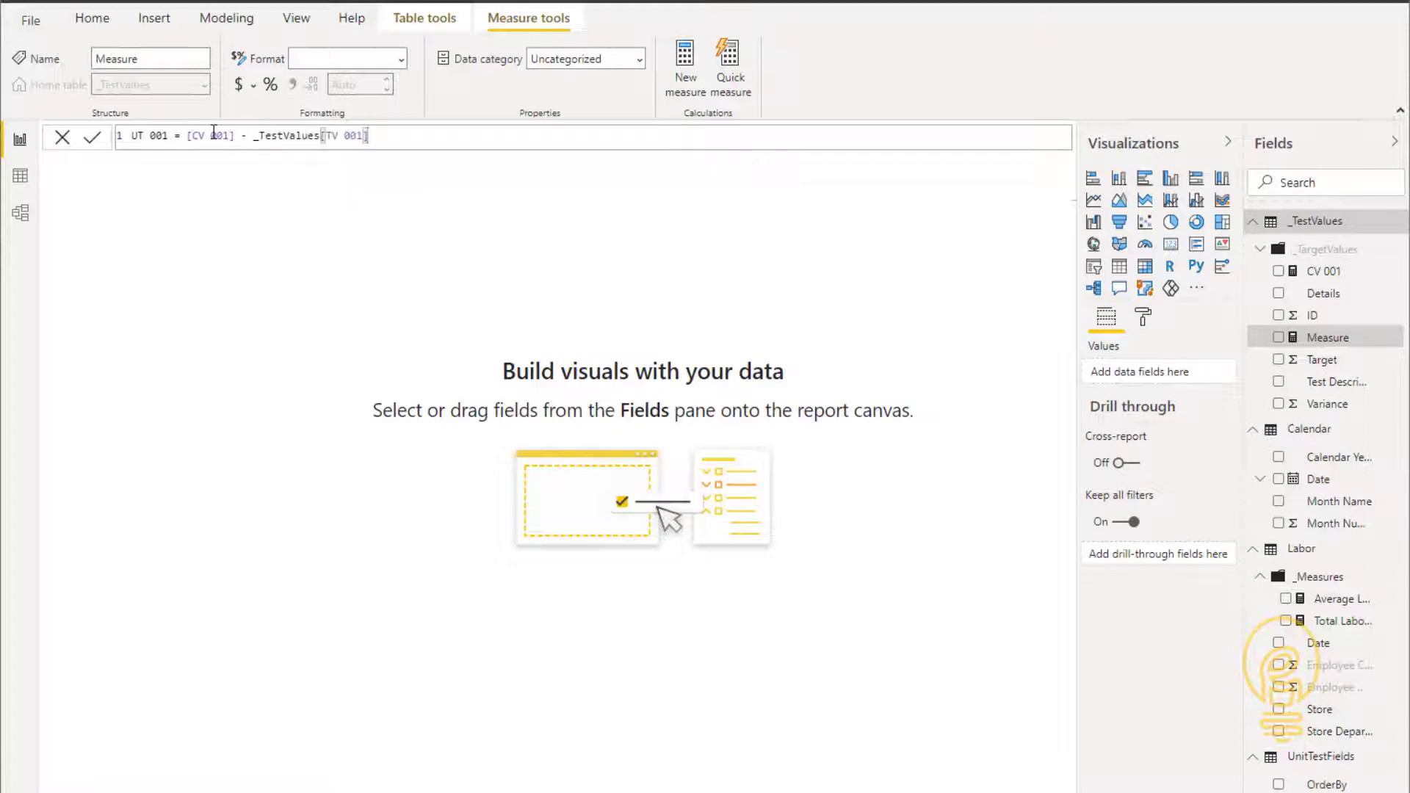
{"action": "type", "text": "// Simple delta comparison."}
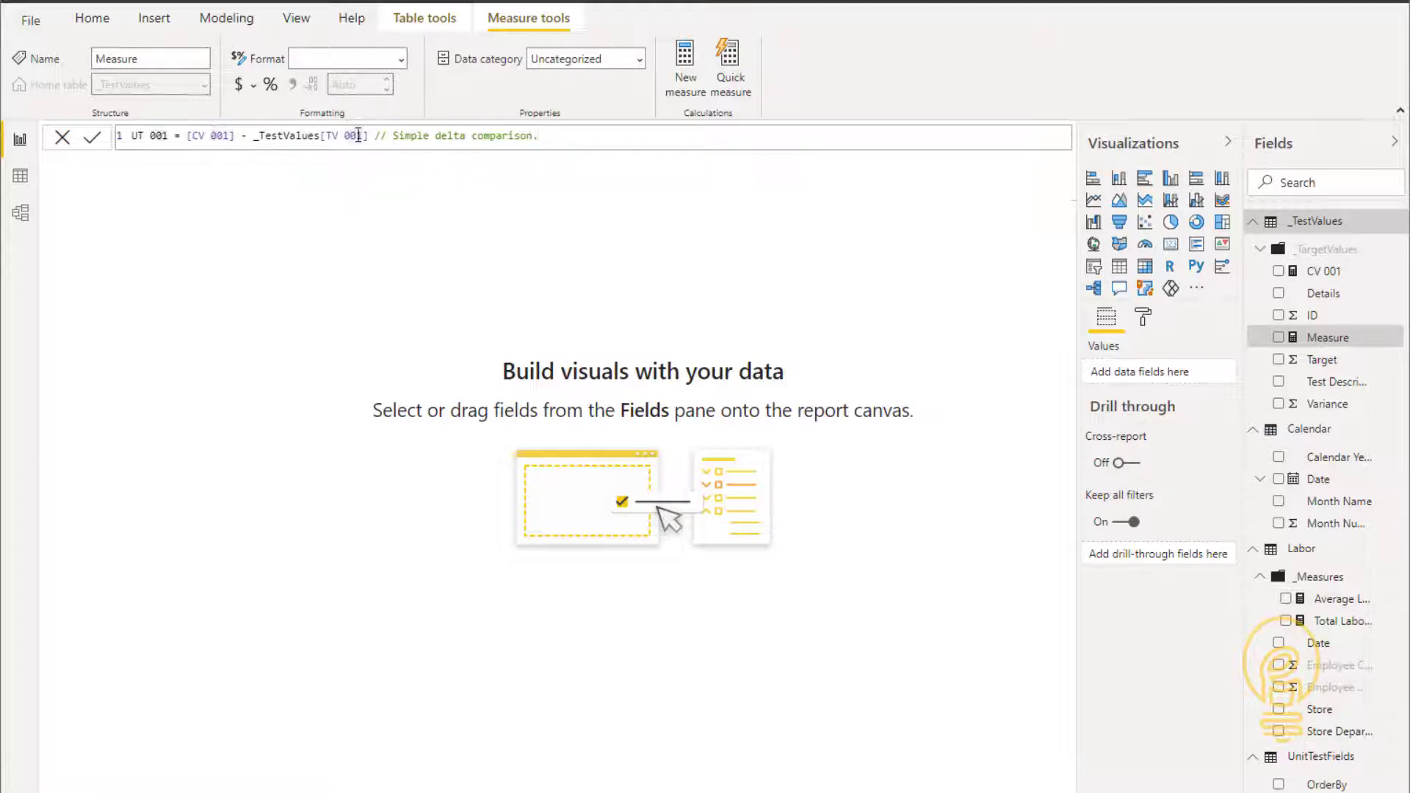
{"action": "key", "text": "Return"}
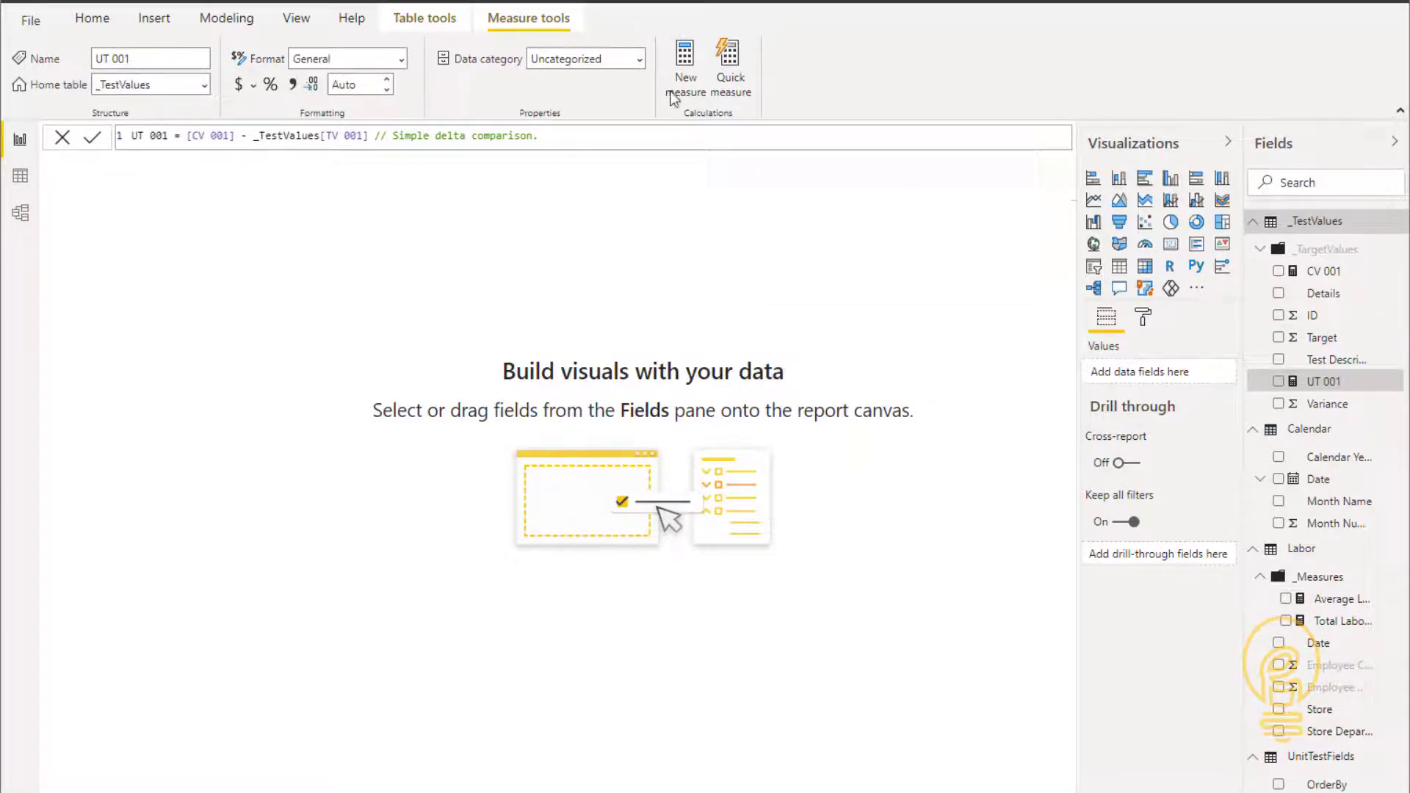
Start the measure UT 001 ALT = _TestValues[TV] - [CV 001] // Since this will only be used within scope of the _TestValues ID, this short hand.
{"action": "left_click", "coordinate": [216, 24]}
{"action": "left_click", "coordinate": [111, 59]}
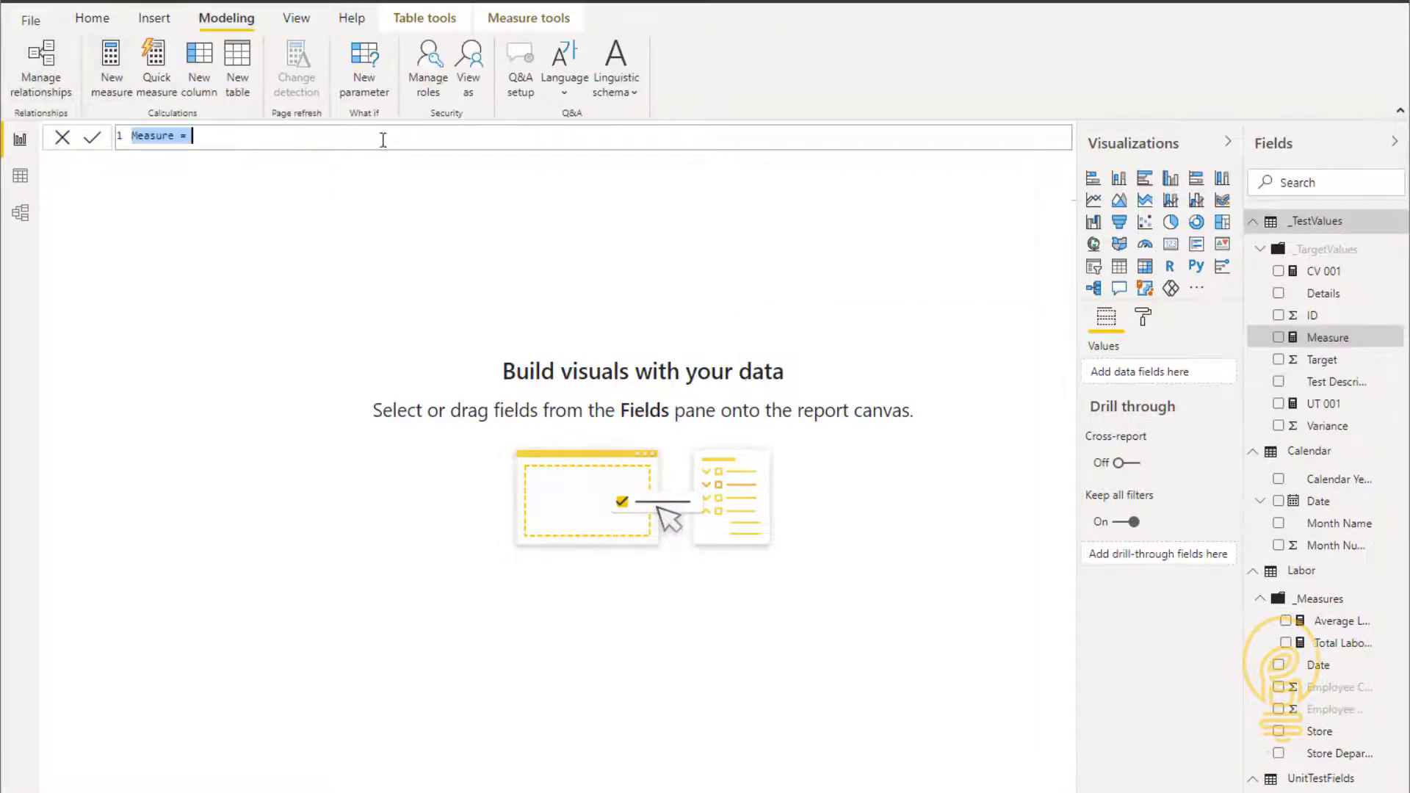
{"action": "type", "text": "UT 001 ALT ="}
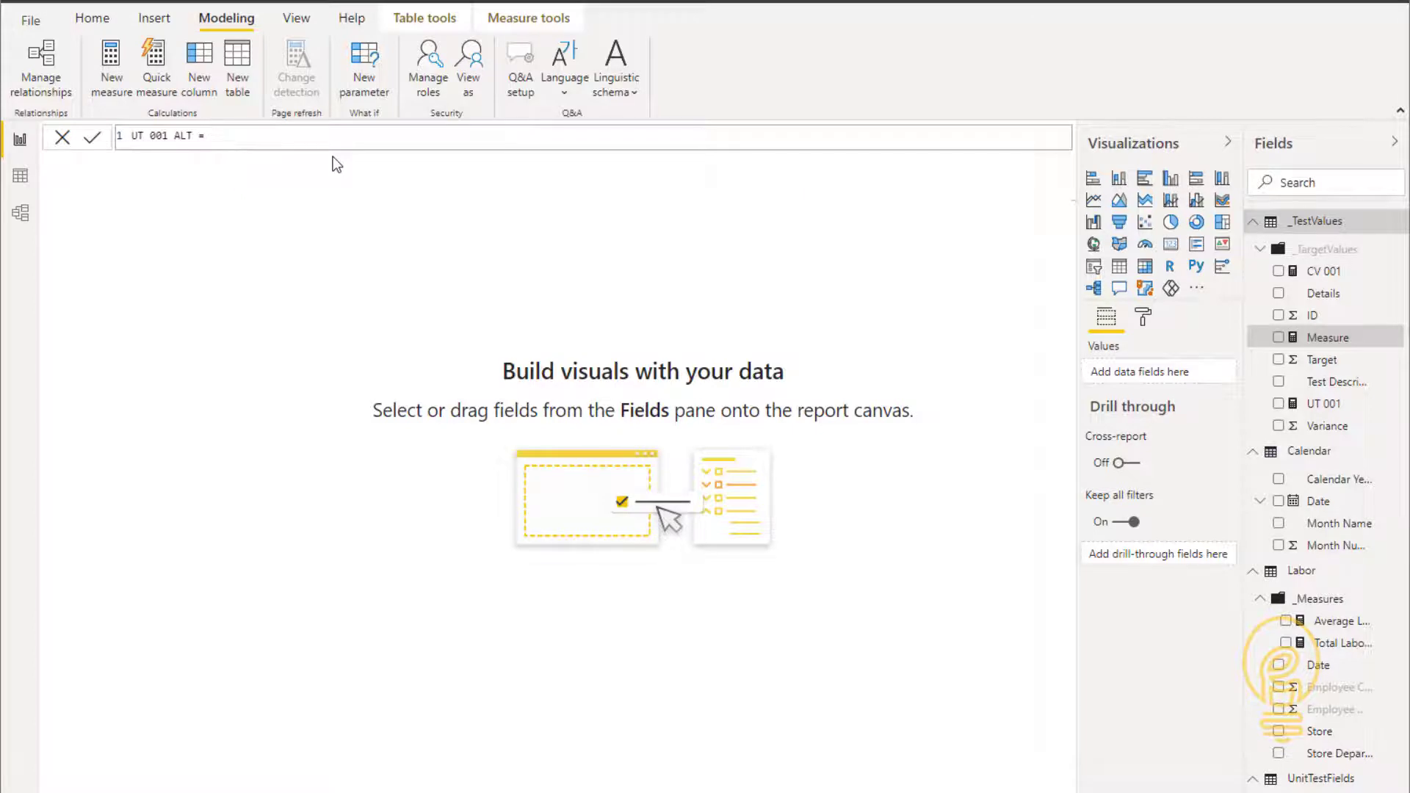
{"action": "type", "text": " _TestValues[TV] - [CV 001] // Since this "}
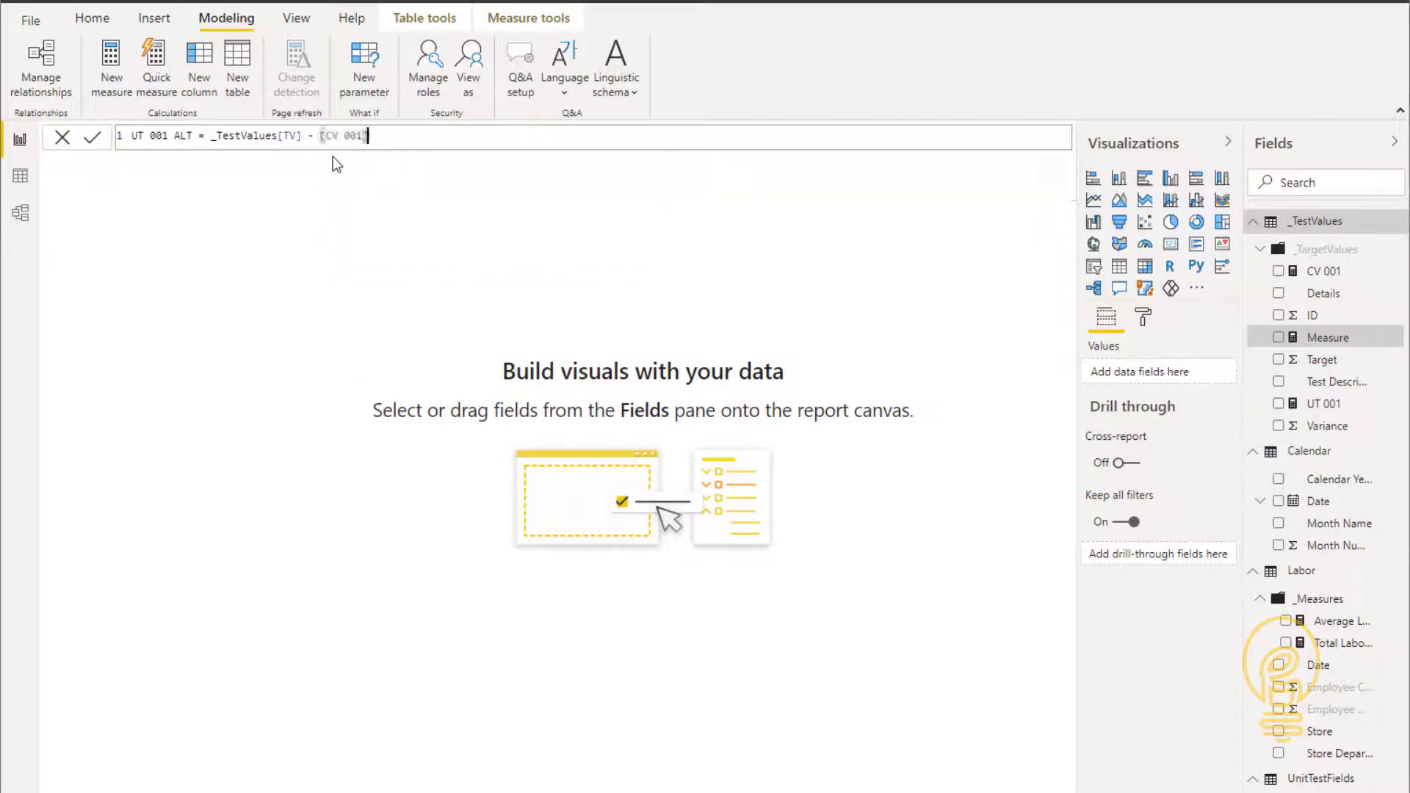
{"action": "type", "text": "will only be used within scope of t"}
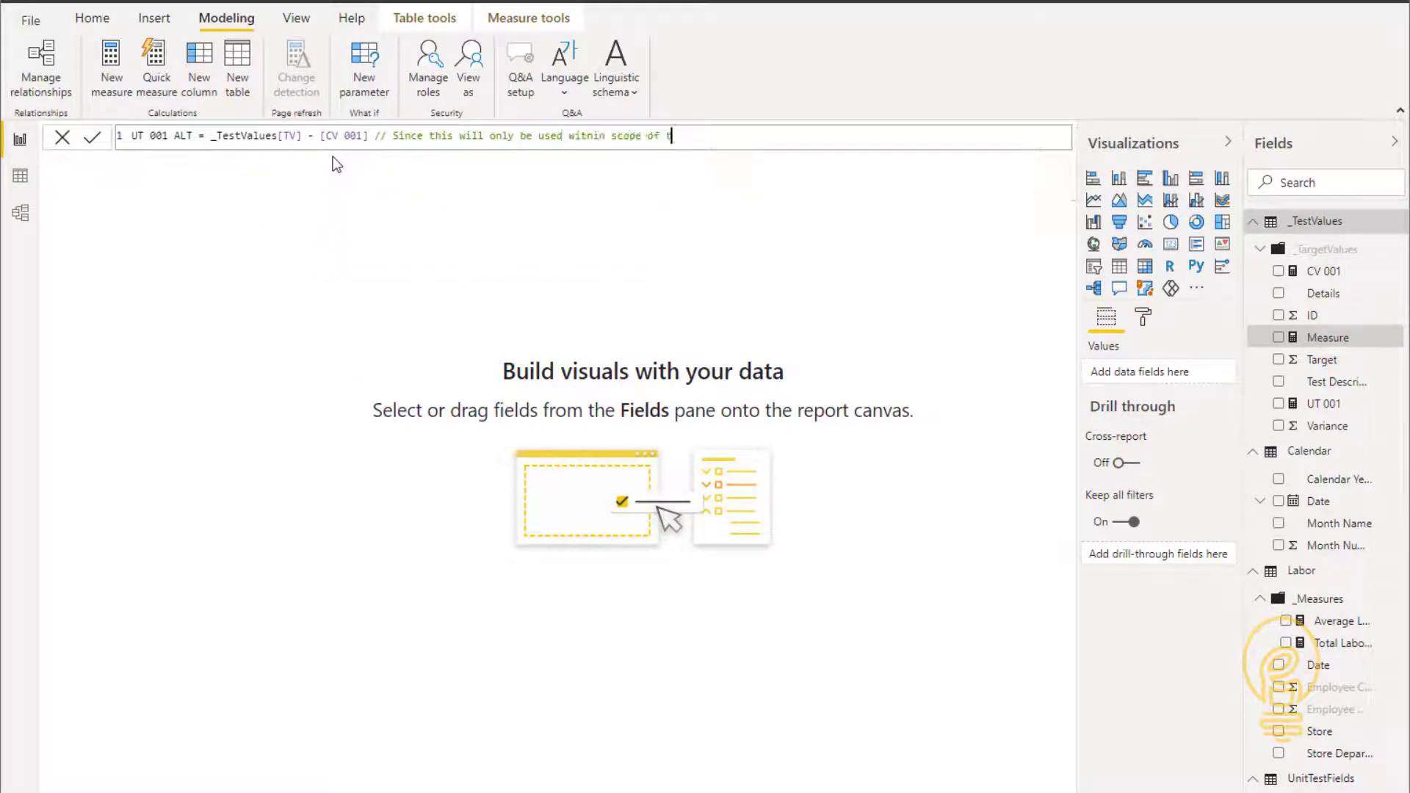
{"action": "type", "text": "he _TestValues ID, this short hand"}
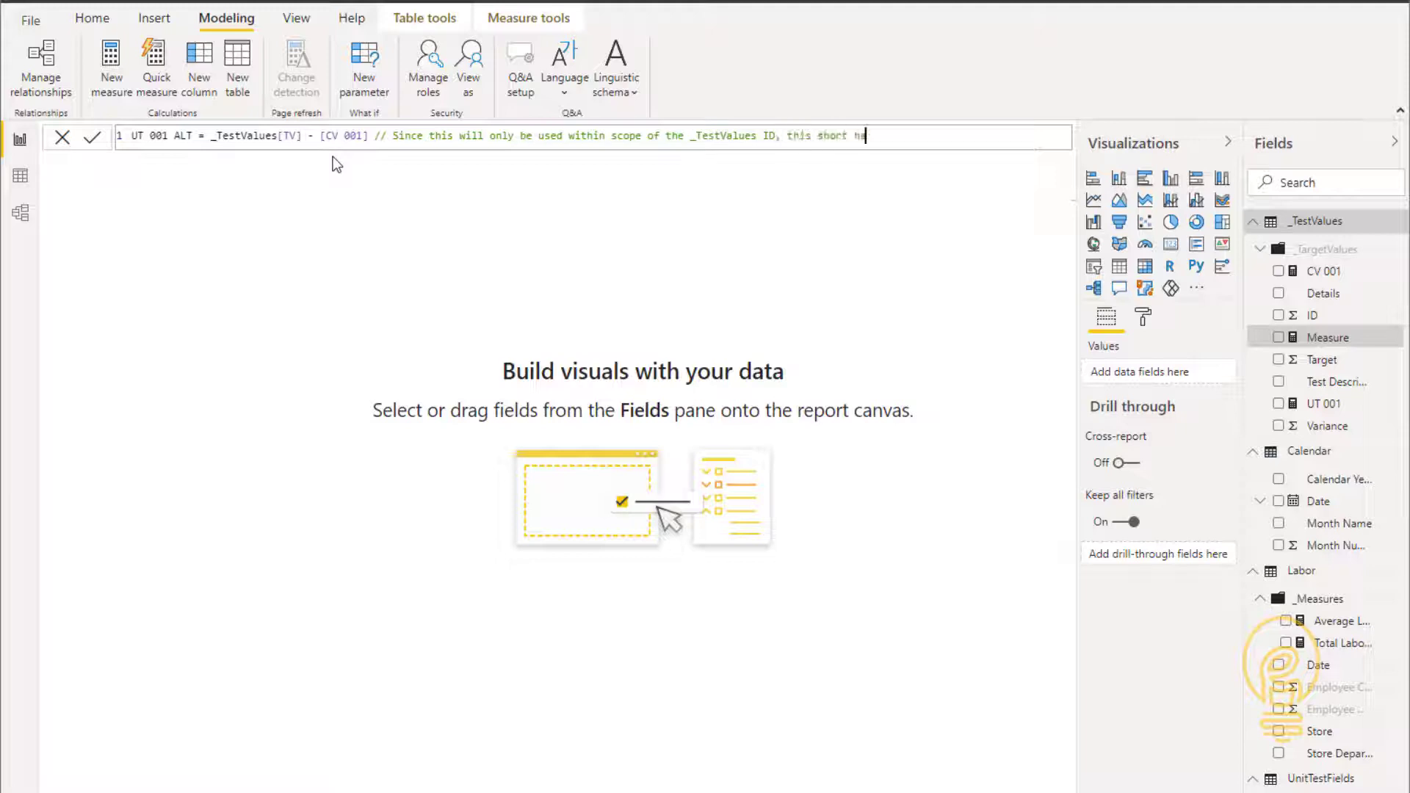
Shorten _TestValues[TV] to [TV] in UT 001 ALT, end the comment with "can reduce time to write somewhat." and commit the measure.
{"action": "double_click", "coordinate": [236, 136]}
{"action": "key", "text": "BackSpace"}
{"action": "key", "text": "End"}
{"action": "type", "text": "can reduce "}
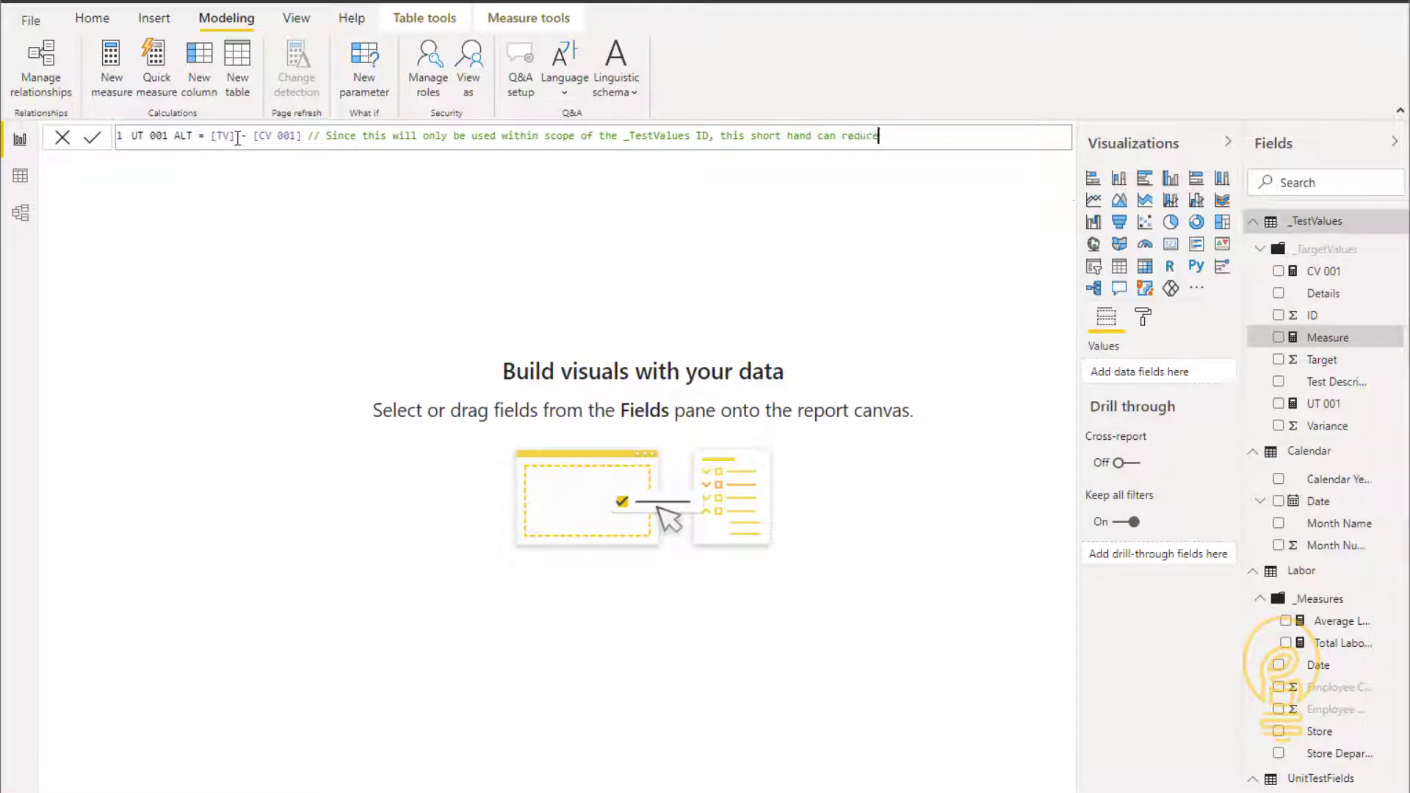
{"action": "type", "text": "time to write somewhat."}
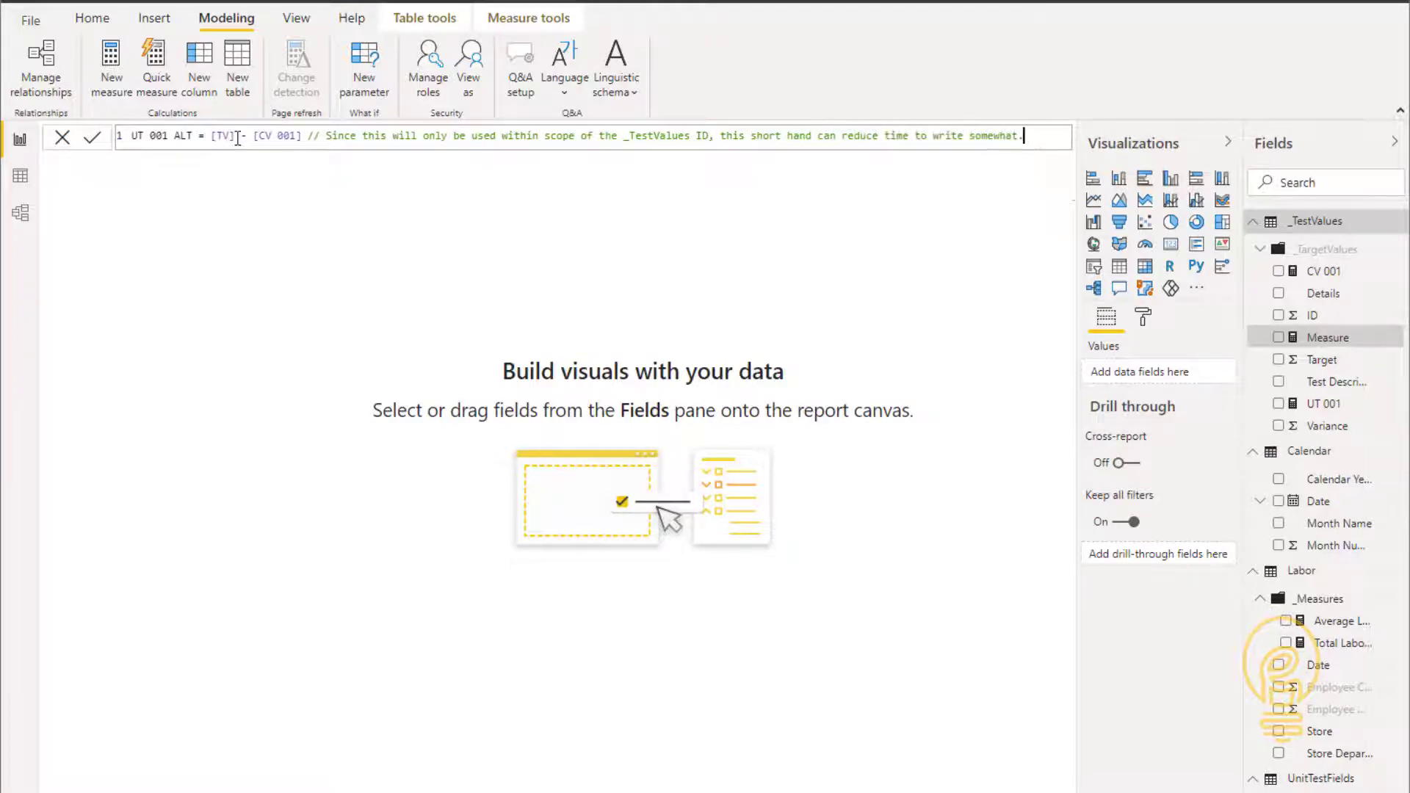
{"action": "key", "text": "Return"}
Extend the UT 001 ALT comment with a sentence beginning "Depending" and ending "clarity sake.", and commit the formula.
{"action": "left_click", "coordinate": [1021, 136]}
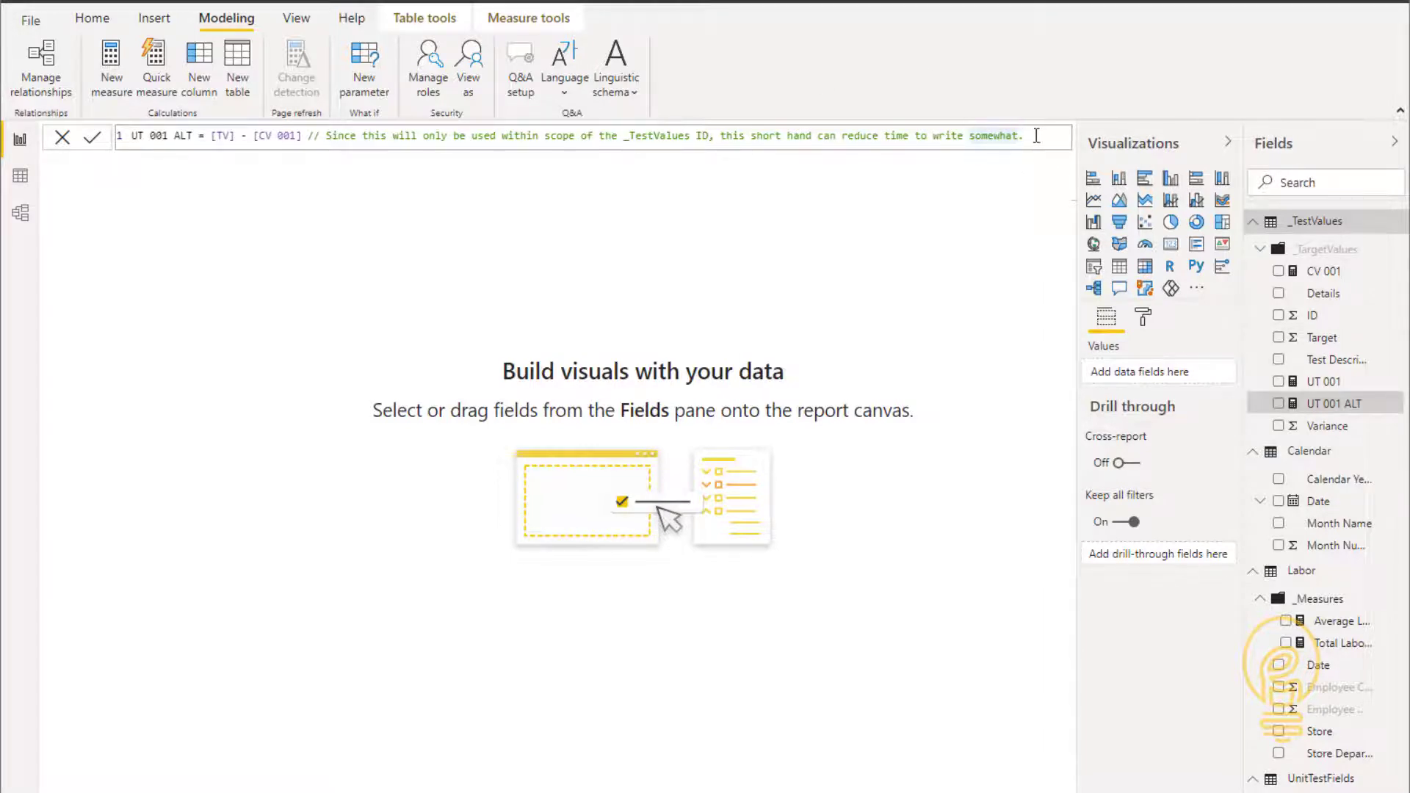
{"action": "type", "text": "depend"}
{"action": "type", "text": "clarity sake."}
{"action": "key", "text": "Return"}
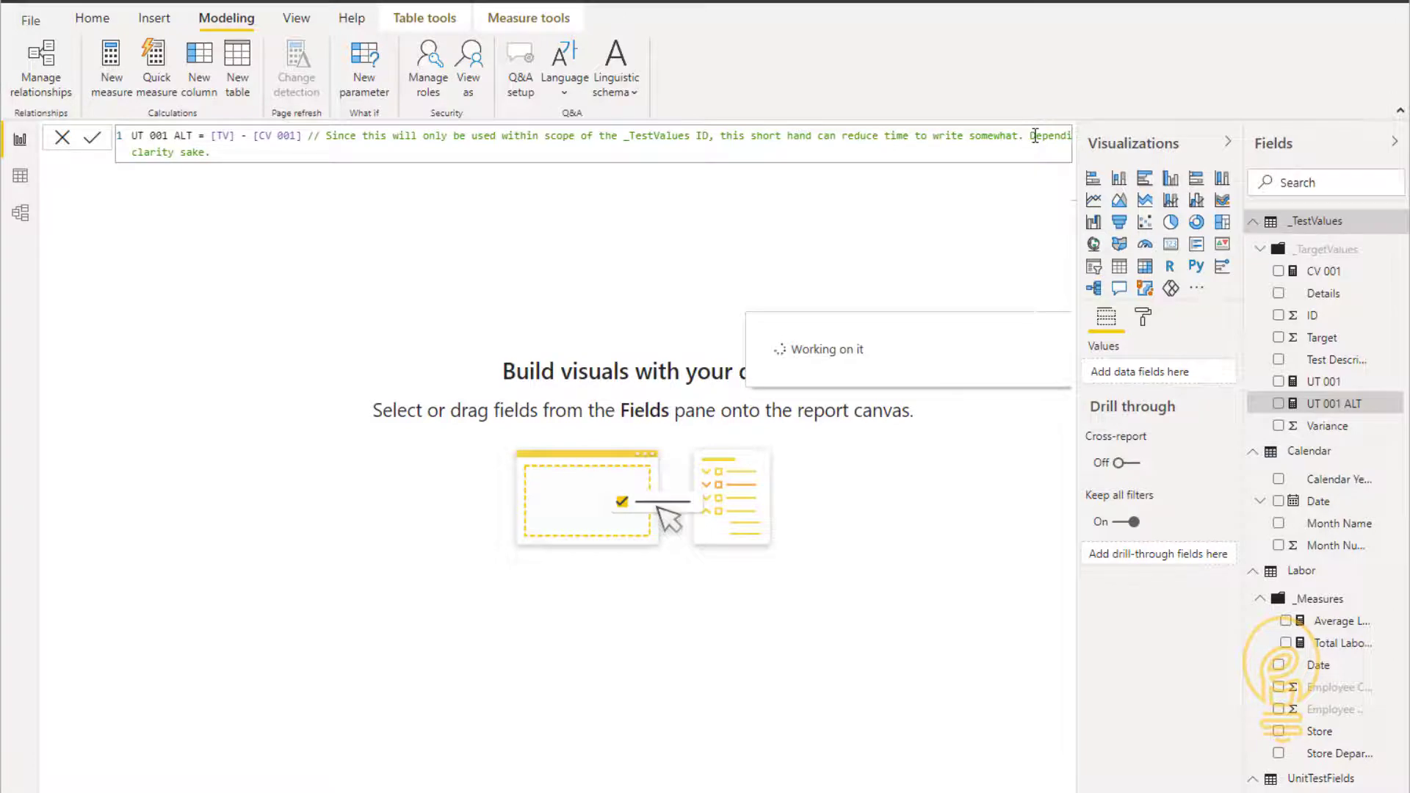
{"action": "left_click", "coordinate": [422, 248]}
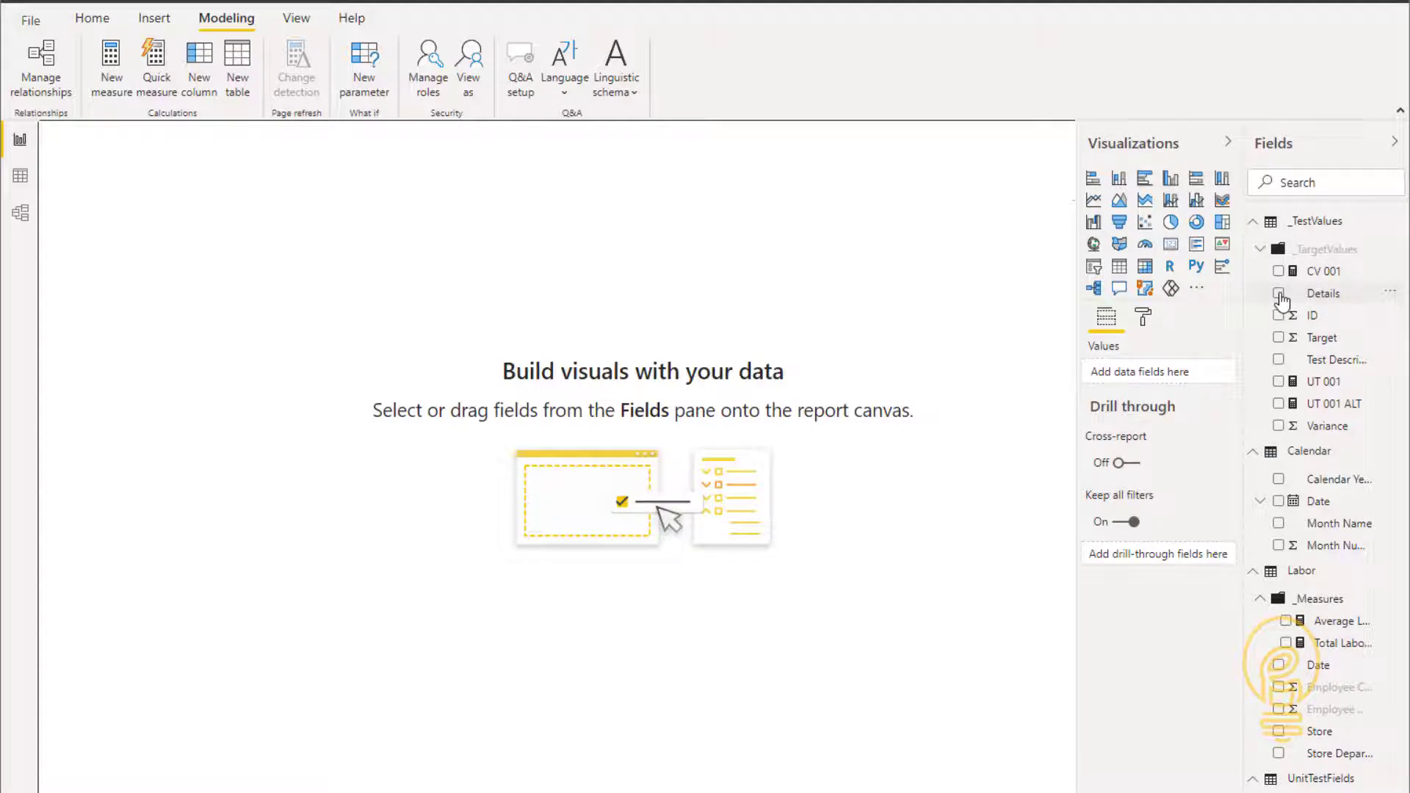
Add a new measure to the _TestValues table and copy all the DAX text from PBI UnitTesting Calcs DAX.txt in Notepad.
{"action": "left_click", "coordinate": [1396, 226]}
{"action": "left_click", "coordinate": [1351, 237]}
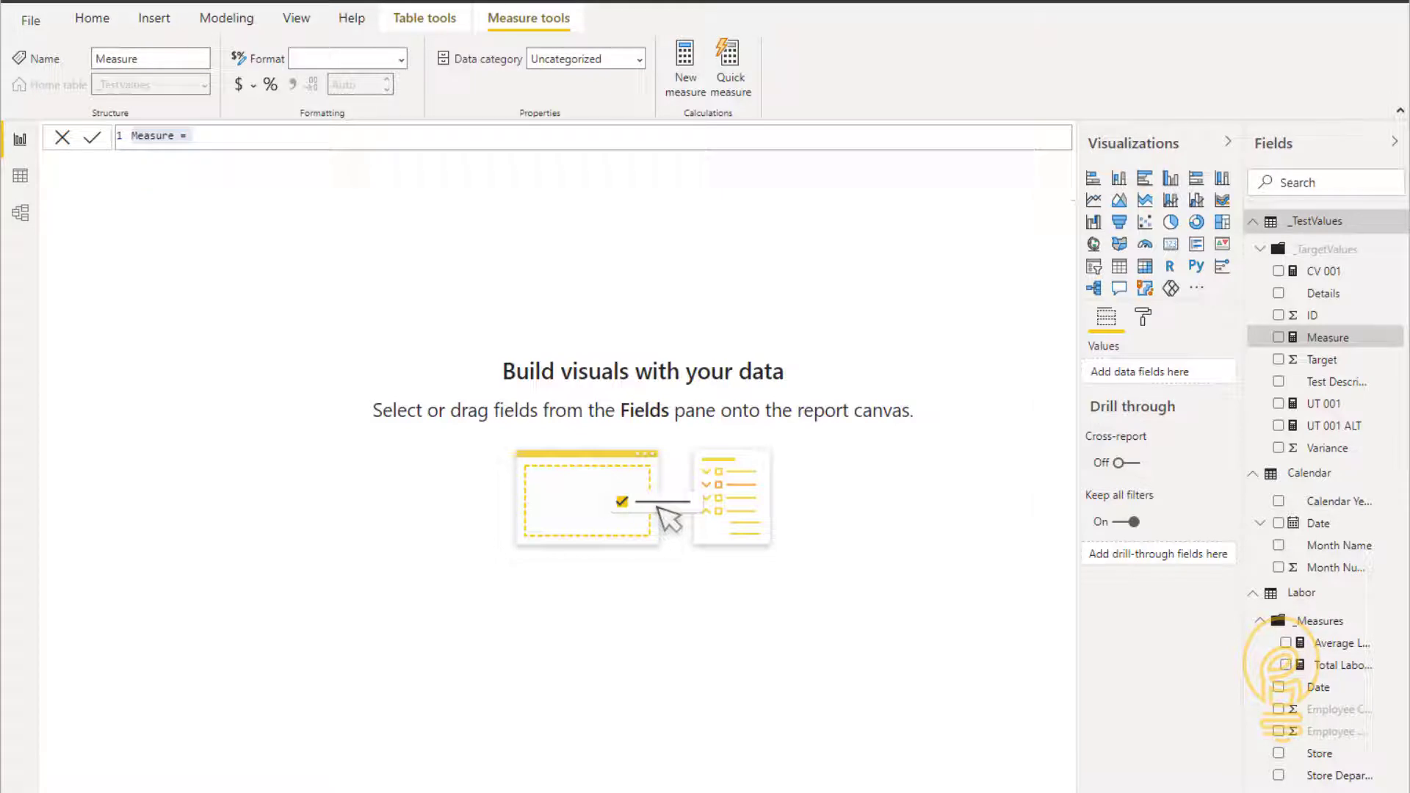
{"action": "left_click_drag", "start_coordinate": [1409, 193], "coordinate": [812, 199]}
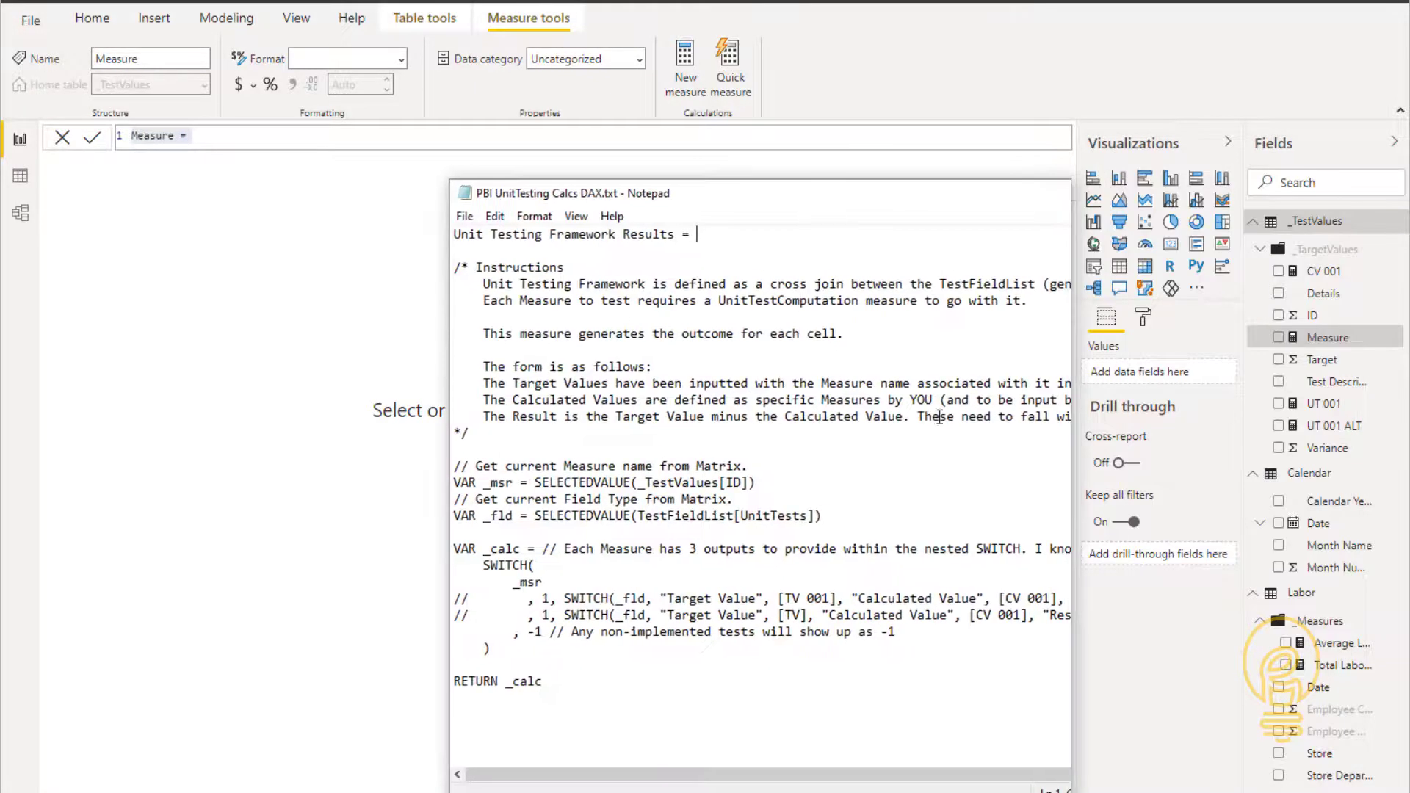
{"action": "left_click", "coordinate": [841, 351]}
{"action": "key", "text": "ctrl+a"}
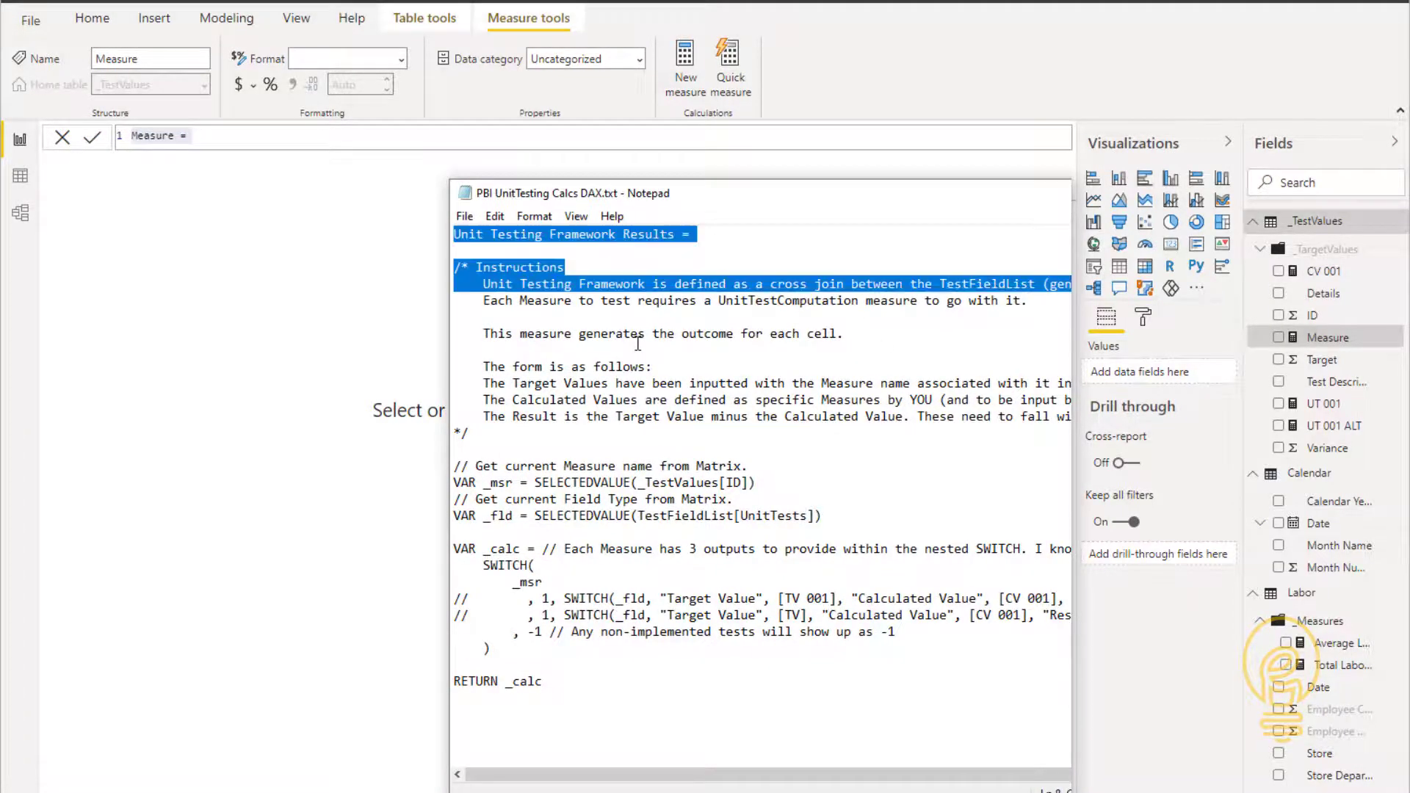
{"action": "key", "text": "alt+Tab"}
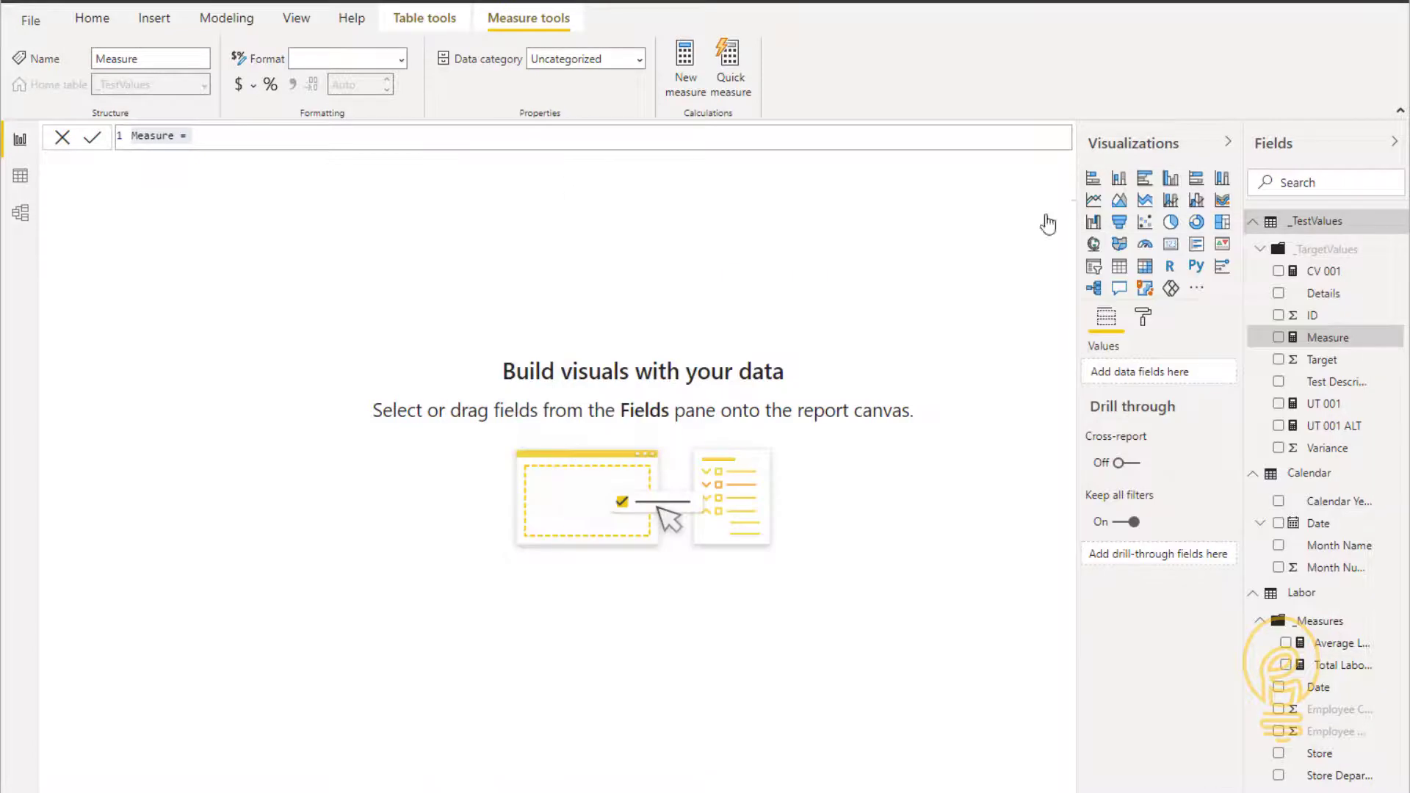
Replace the new measure's placeholder formula with the copied Unit Testing Framework Results DAX.
{"action": "left_click", "coordinate": [415, 135]}
{"action": "key", "text": "ctrl+a"}
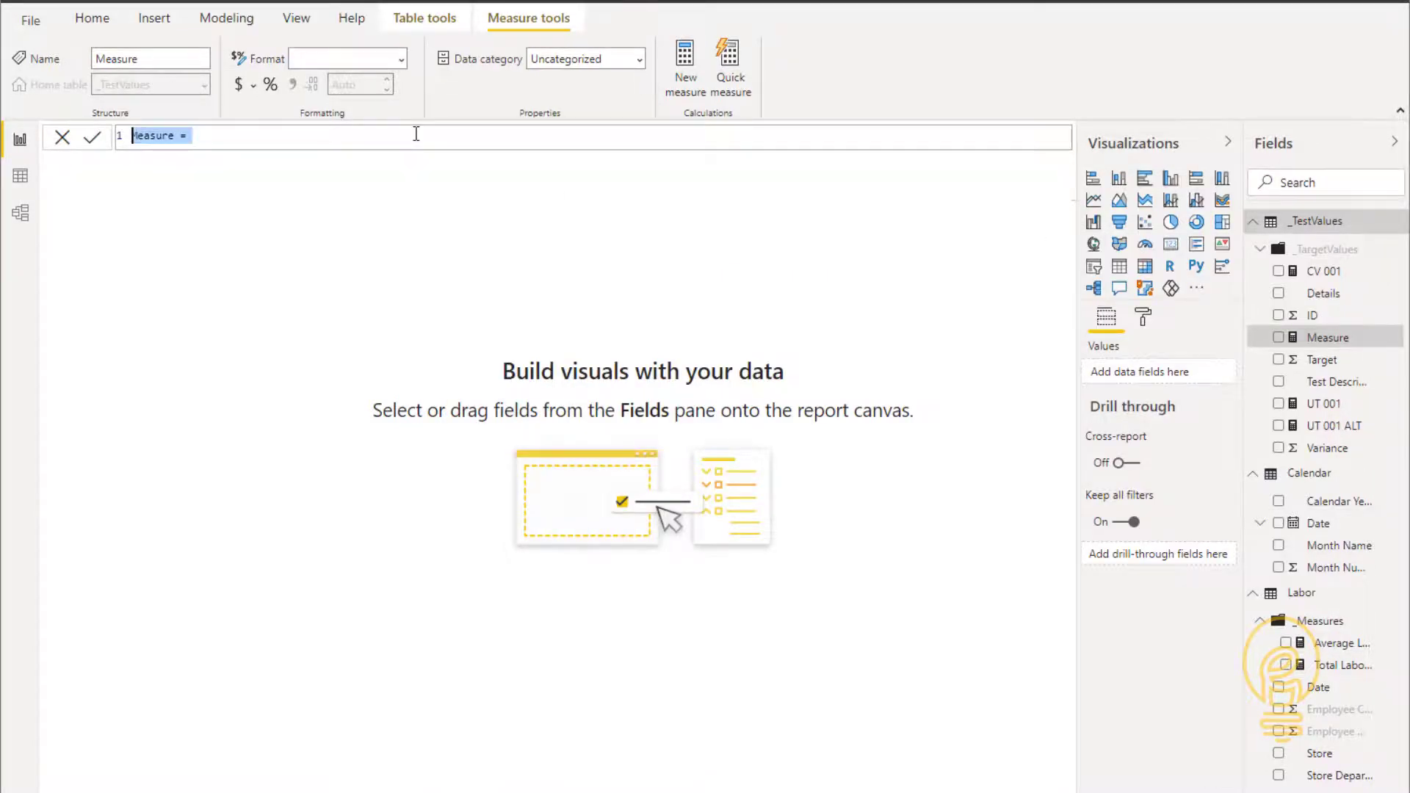
{"action": "type", "text": "Unit Testing Framework Results =  /* Instructions     Unit Testing Framework is defined as a cross join between the TestFieldList (generic) and the TestMeasureList (specific to model).     Each Measure to test requires a UnitTestComputation measure to go with it.      This measure generates the outcome for each cell.      The form is as follows:     The Target Values have been inputted with the Measure name associated with it in the UnitTestValues data table.     The Calculated Values are defined as specific Measures by YOU (and to be input below)     The Result is the Target Value minus the Calculated Value. These need to fall within variance levels to pass the test. */  // Get current Measure name from Matrix. VAR _msr = SELECTEDVALUE(_TestValues[ID]) // Get current Field Type from Matrix. VAR _fld = SELECTEDVALUE(TestFieldList[UnitTests])  VAR _calc = // Each Measure has 3 outputs to provide within the nested SWITCH. I know, it's ugly.     SWITCH(         _msr //        , 1, SWITCH(_fld, \"Target Value\", [TV 001], \"Calculated Value\", [CV 001], \"Result\", [UT 001]) //        , 1, SWITCH(_fld, \"Target Value\", [TV], \"Calculated Value\", [CV 001], \"Result\", [UT 001]) // Alternate approach.         , -1 // Any non-implemented tests will show up as -1     )  RETURN _calc"}
Replace TestFieldList[UnitTests] with UnitTestFields[UnitTests] in the _fld variable's SELECTEDVALUE call.
{"action": "left_click", "coordinate": [362, 417]}
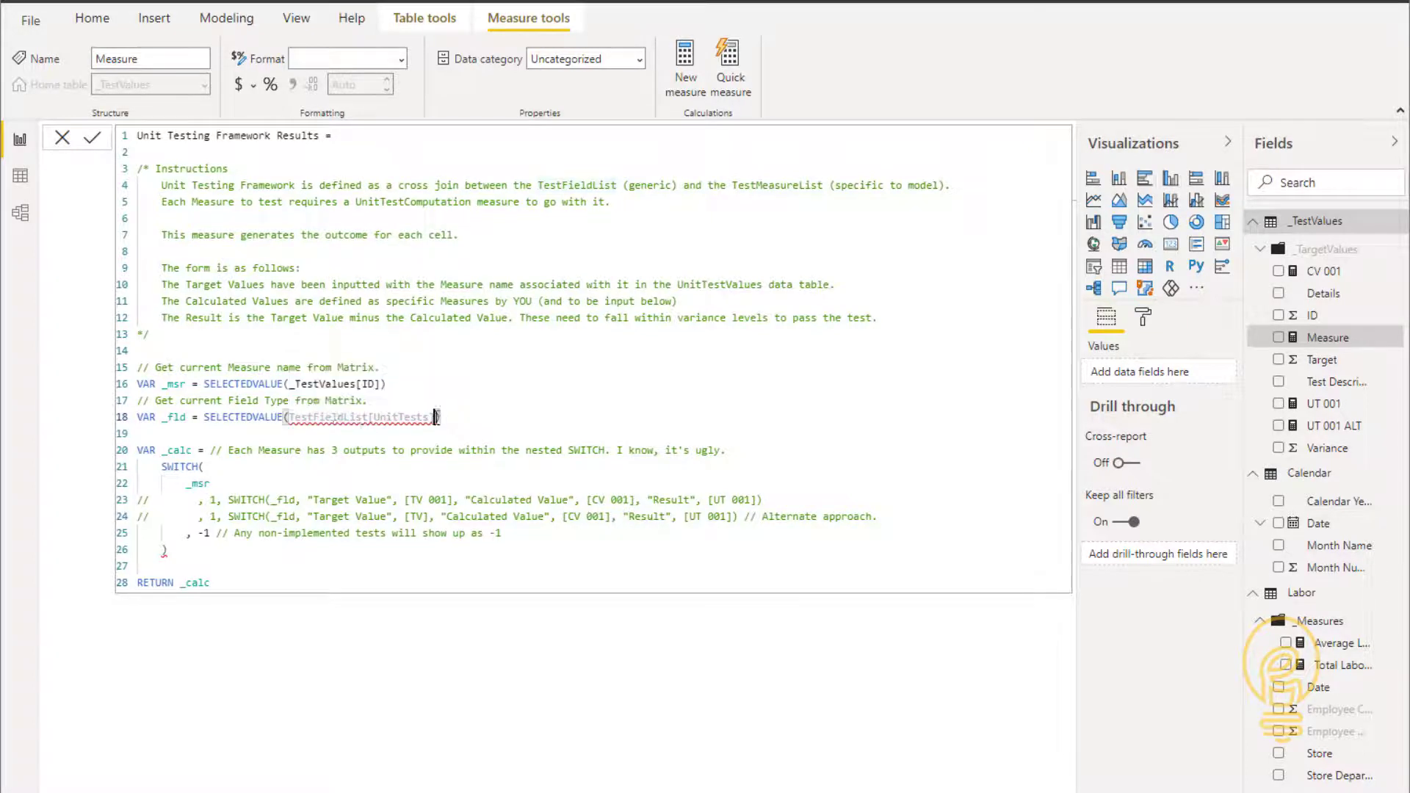
{"action": "double_click", "coordinate": [293, 416]}
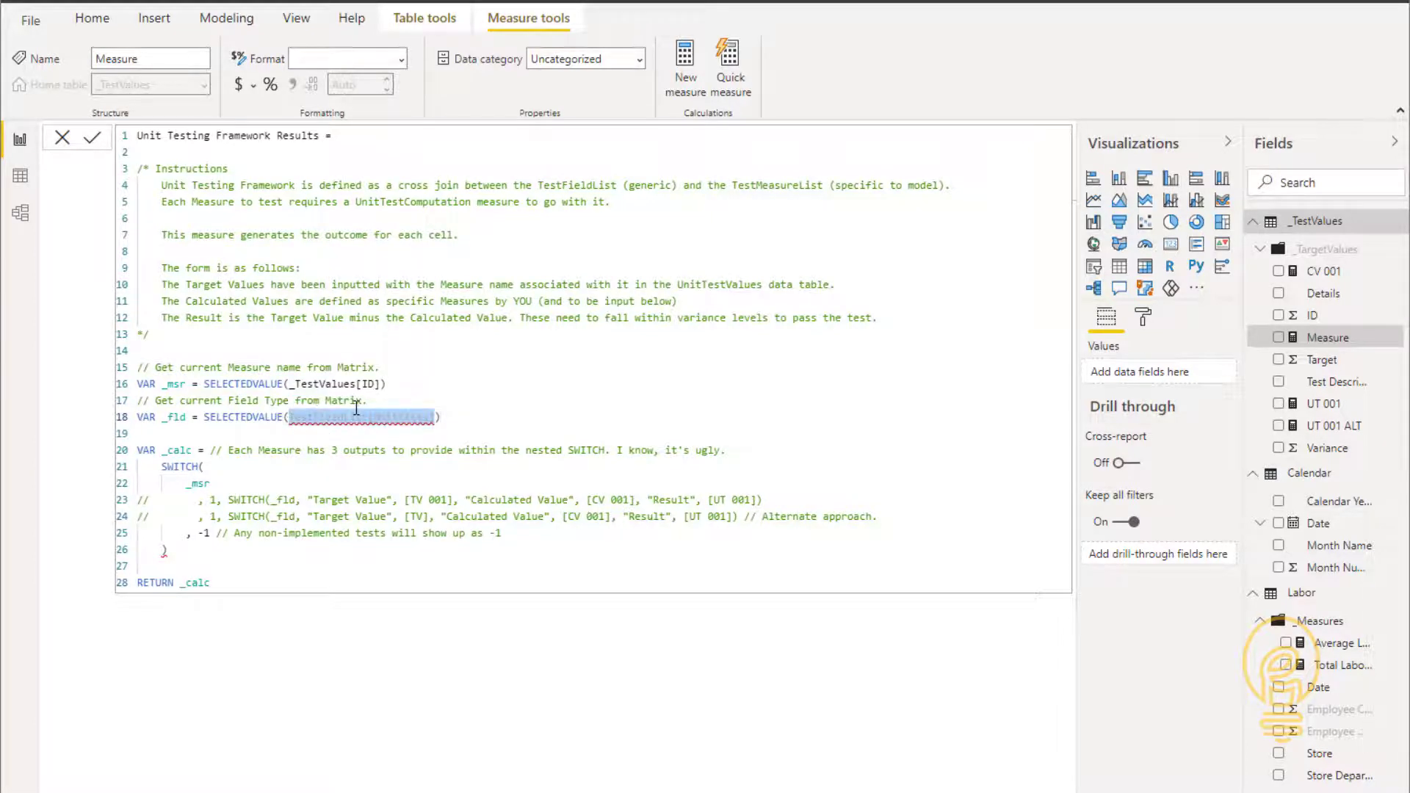
{"action": "type", "text": "UnitTestField"}
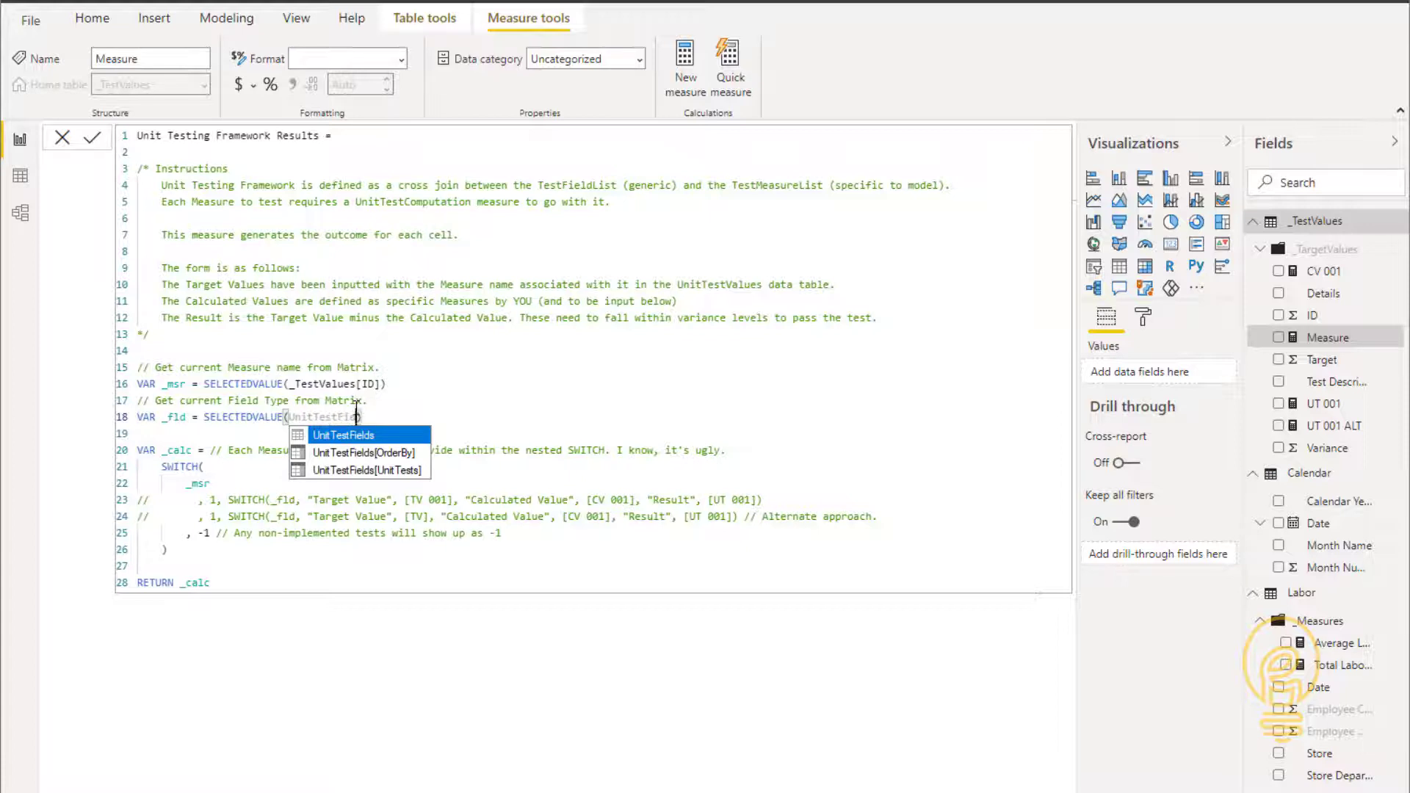
{"action": "key", "text": "Down"}
{"action": "key", "text": "Down"}
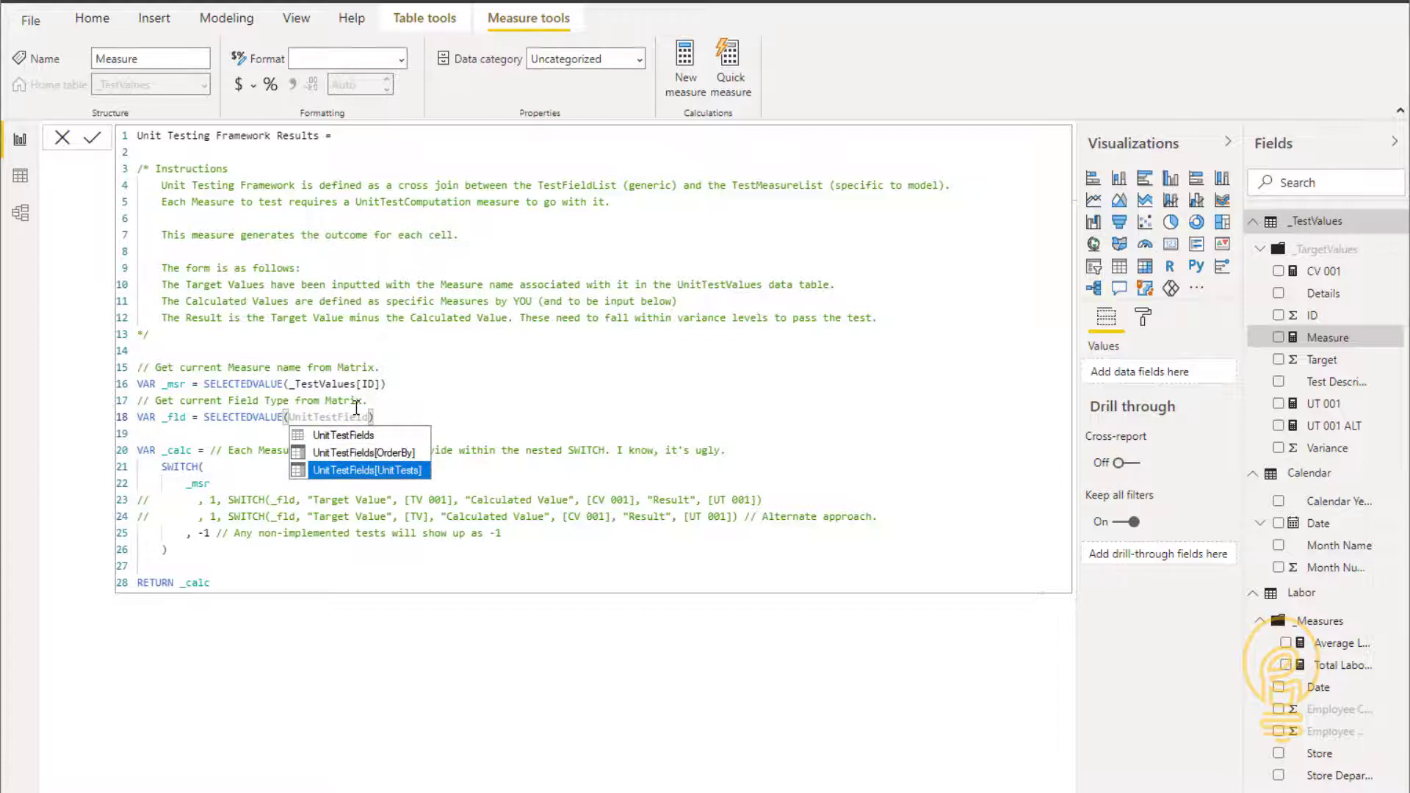
{"action": "key", "text": "Tab"}
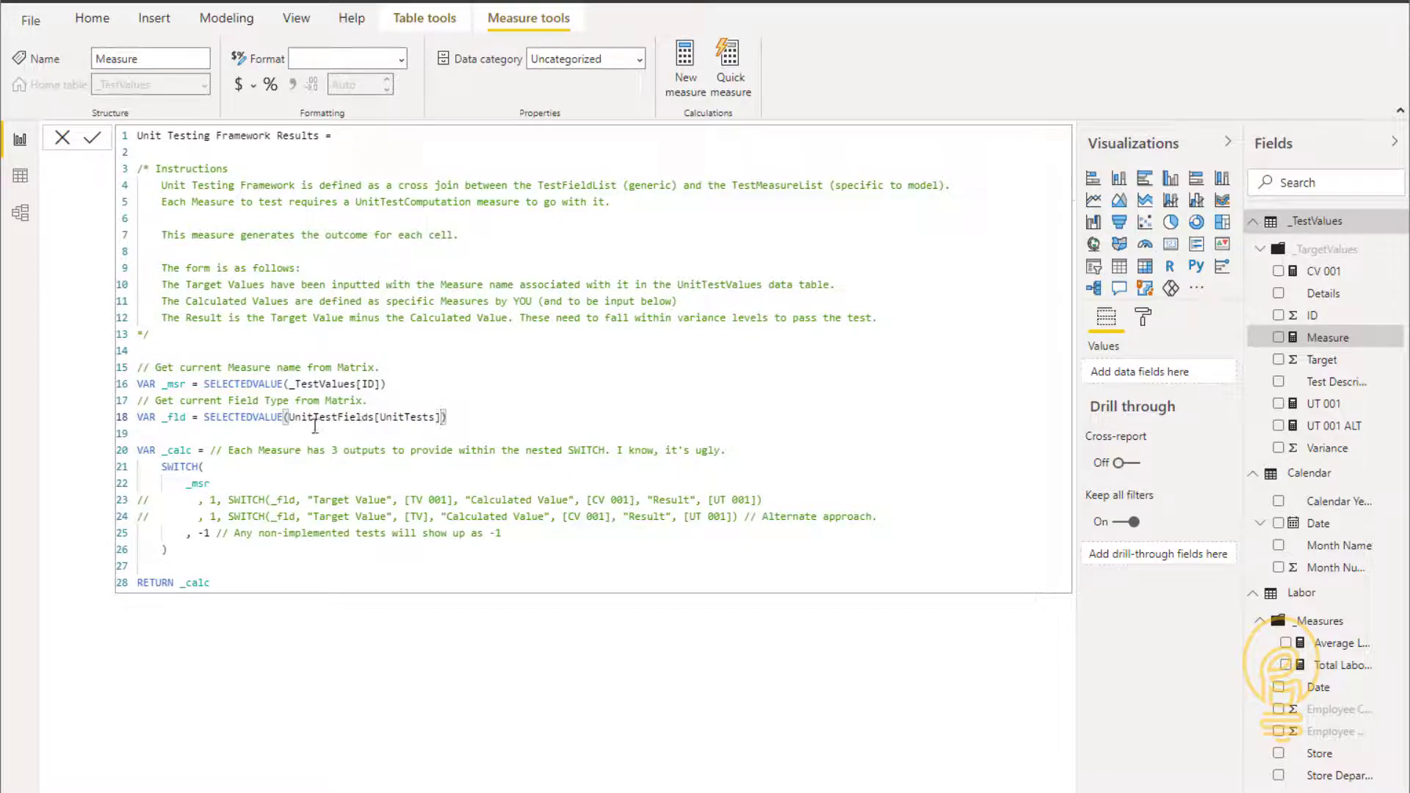
Uncomment the first SWITCH case, the one using [TV 001], commit the results measure and expand the _TargetValues folder.
{"action": "left_click", "coordinate": [140, 501]}
{"action": "key", "text": "Delete"}
{"action": "key", "text": "Delete"}
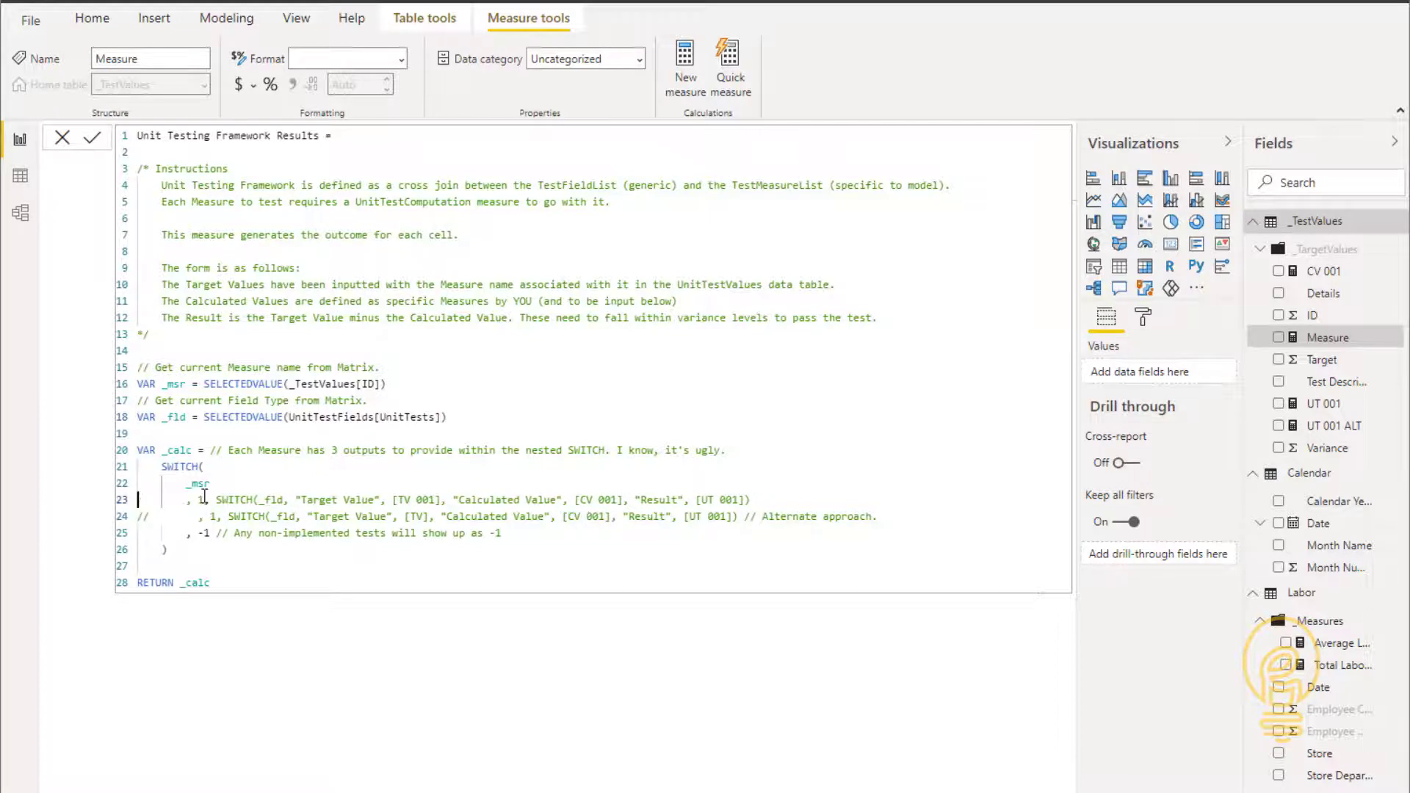
{"action": "left_click", "coordinate": [787, 504]}
{"action": "left_click", "coordinate": [410, 501]}
{"action": "left_click", "coordinate": [1259, 251]}
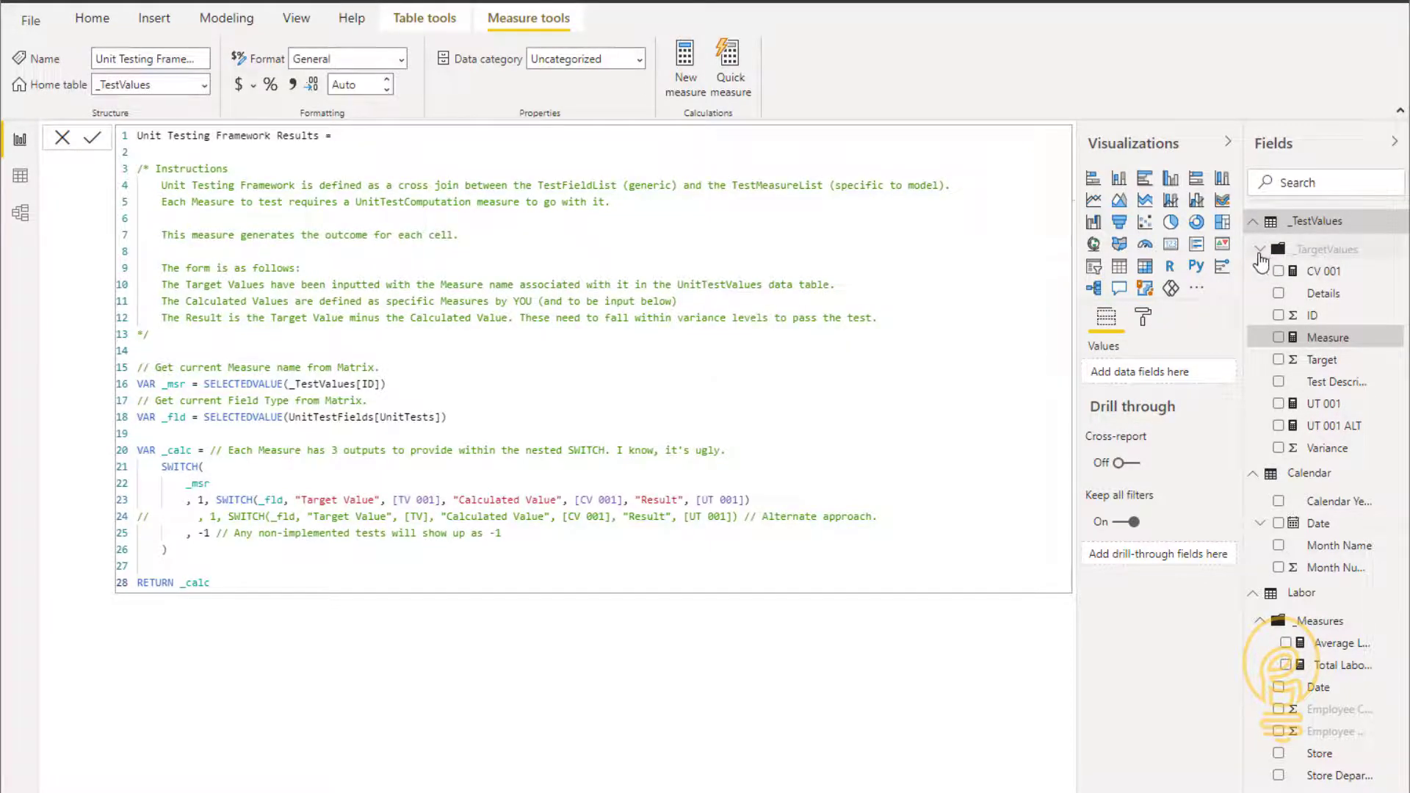
{"action": "left_click", "coordinate": [1260, 252]}
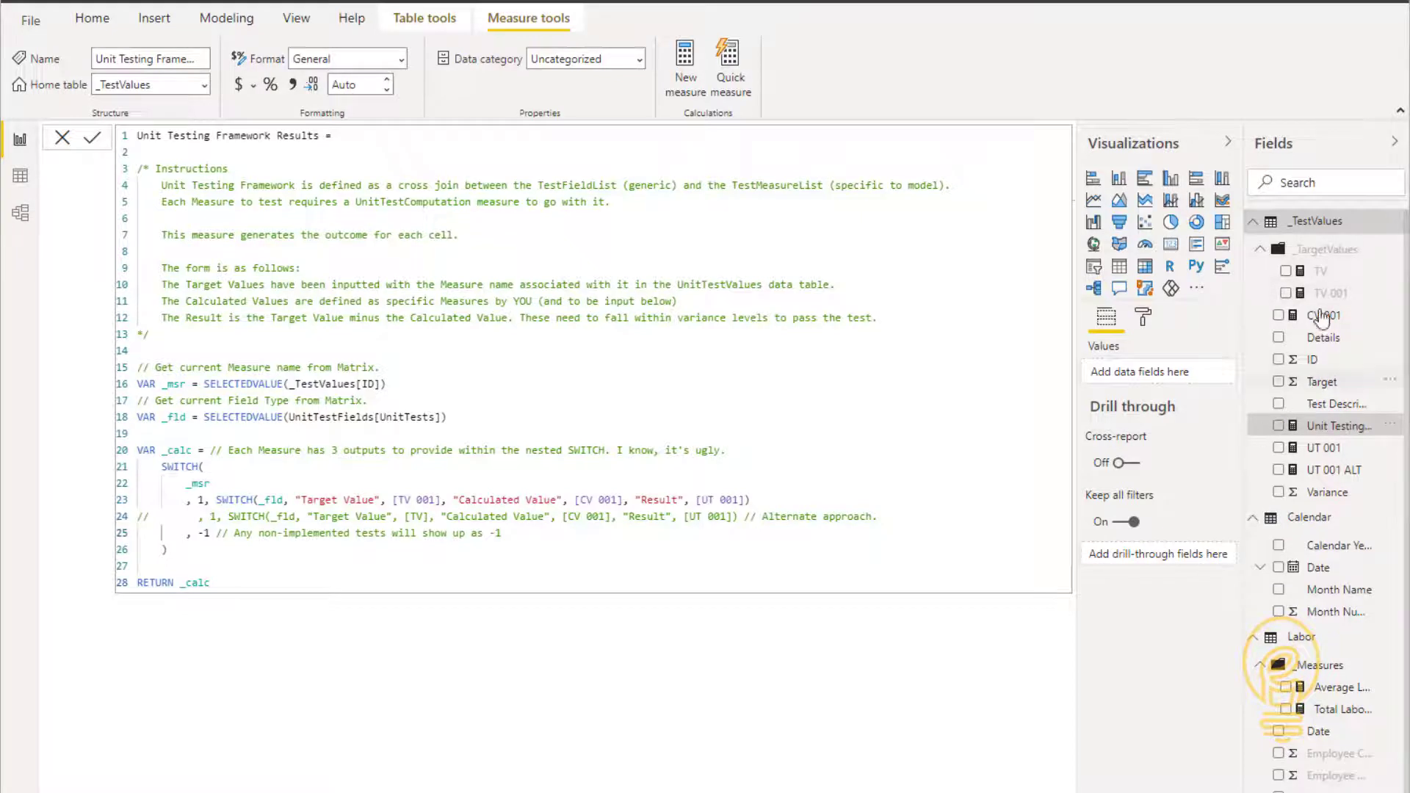
Add a new measure to _TestValues and replace its placeholder with the full DAX text from PBI UnitTesting Color DAX.txt in Notepad.
{"action": "left_click", "coordinate": [1397, 221]}
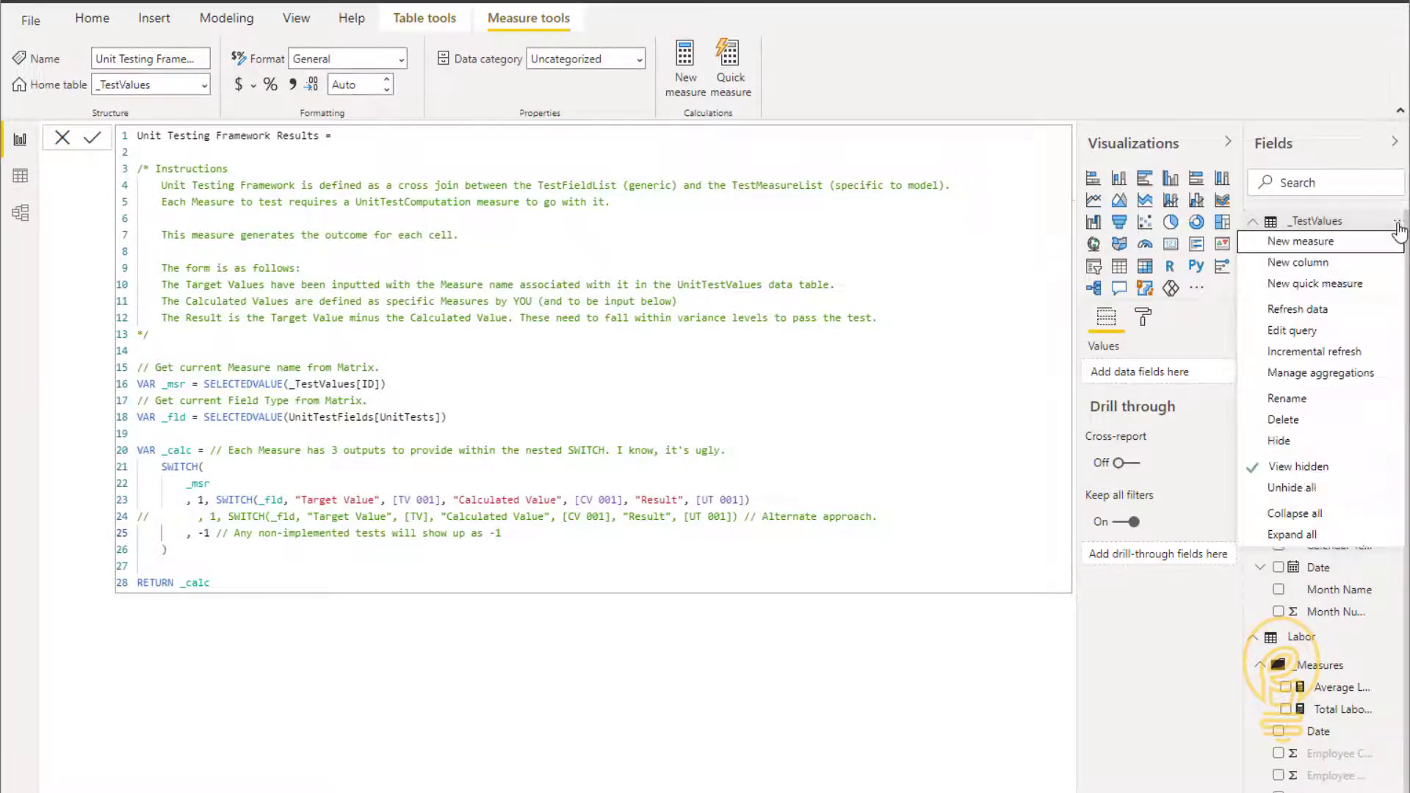
{"action": "left_click", "coordinate": [1359, 242]}
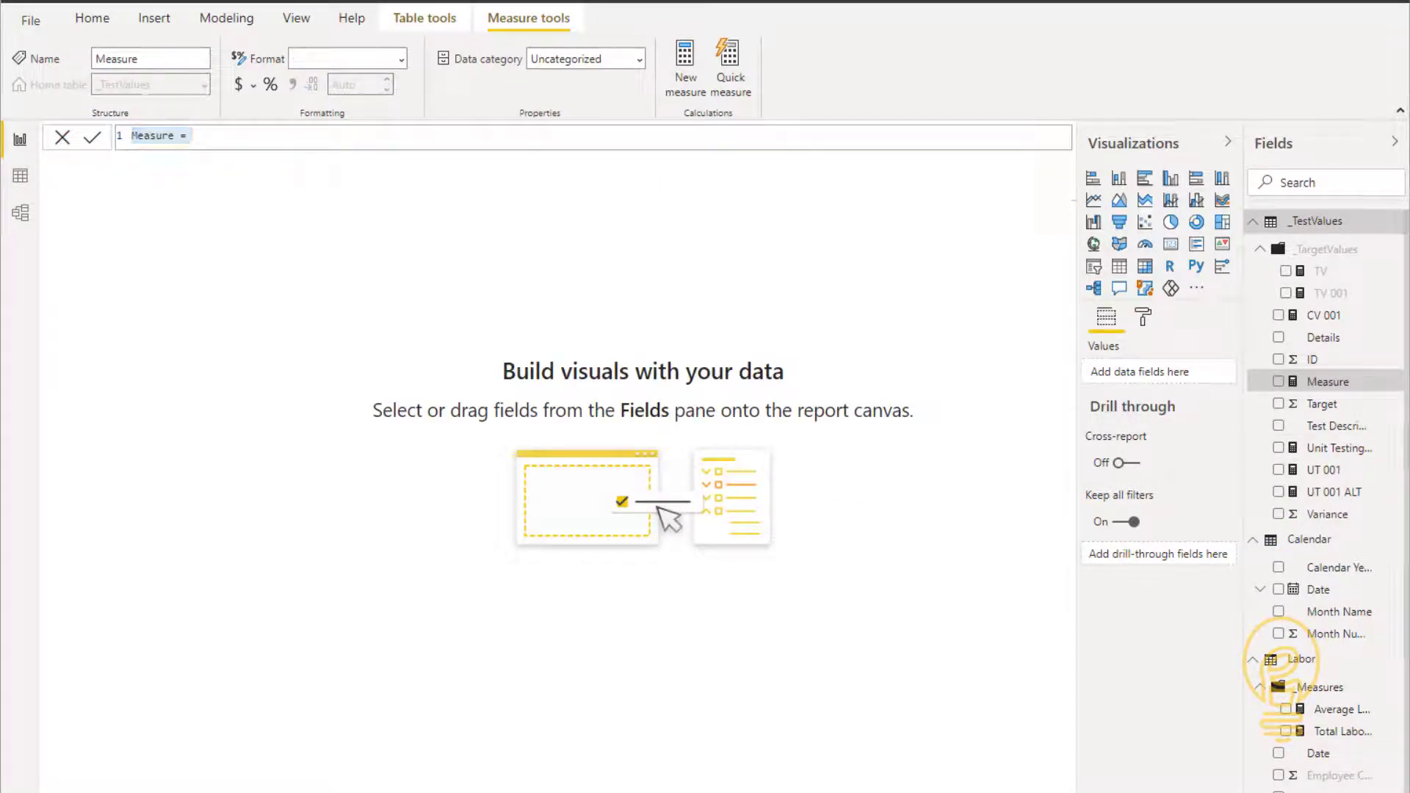
{"action": "key", "text": "alt+Tab"}
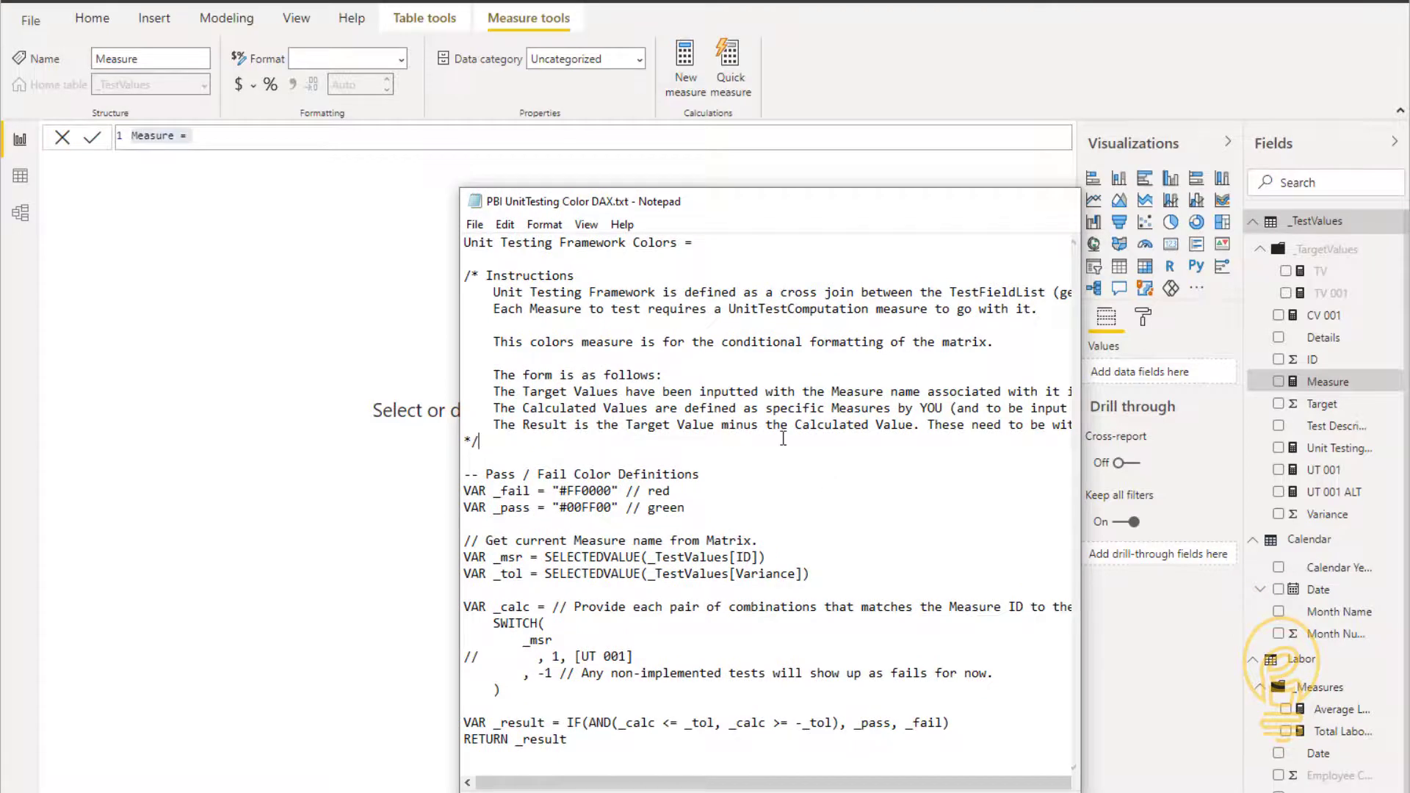
{"action": "key", "text": "ctrl+a"}
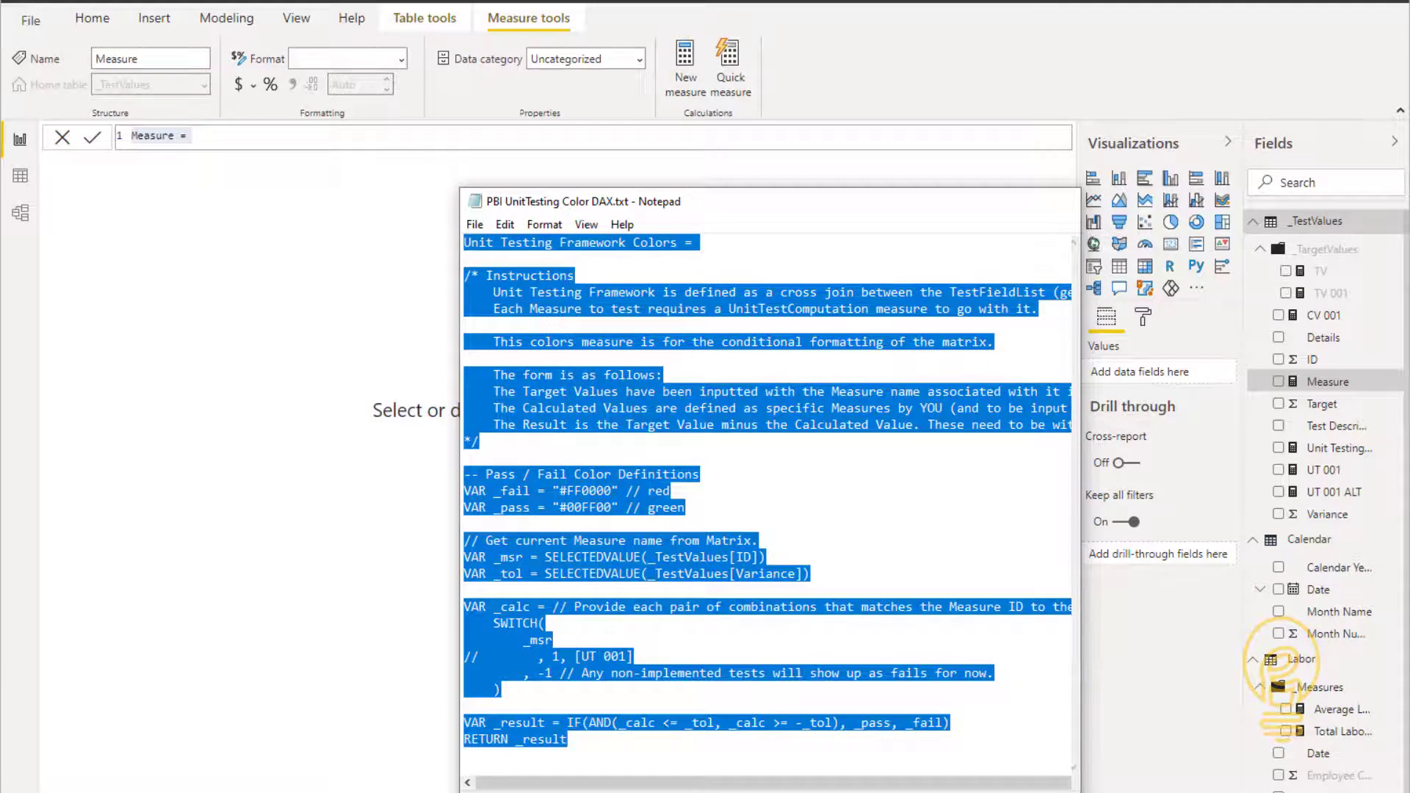
{"action": "key", "text": "alt+Tab"}
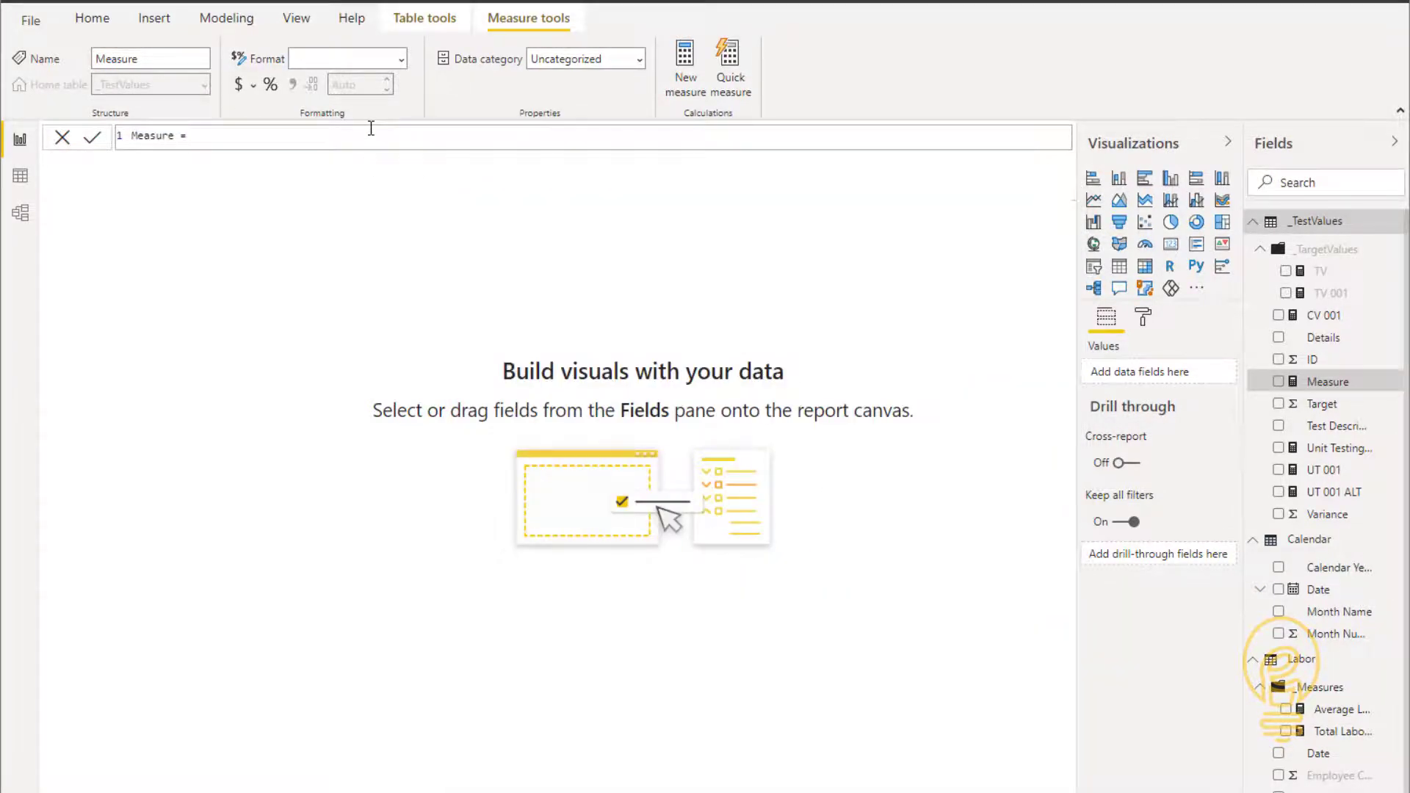
{"action": "key", "text": "ctrl+a"}
{"action": "type", "text": "Unit Testing Framework Colors =  /* Instructions \tUnit Testing Framework is defined as a cross join between the TestFieldList (generic) and the TestMeasureList (specific to model). \tEach Measure to test requires a UnitTestComputation measure to go with it.  \tThis colors measure is for the conditional formatting of the matrix.  \tThe form is as follows: \tThe Target Values have been inputted with the Measure name associated with it in the TestValues data table. \tThe Calculated Values are defined as specific Measures by YOU (and to be input below) \tThe Result is the Target Value minus the Calculated Value. These need to be within the variance range to pass the test. */  -- Pass / Fail Color Definitions VAR _fail = \"#FF0000\" // red VAR _pass = \"#00FF00\" // green  // Get current Measure name from Matrix. VAR _msr = SELECTEDVALUE(_TestValues[ID]) VAR _tol = SELECTEDVALUE(_TestValues[Variance])  VAR _calc = // Provide each pair of combinations that matches the Measure ID to the Unit Test Measure. \tSWITCH( \t\t_msr //\t\t, 1, [UT 001] \t\t, -1 // Any non-implemented tests will show up as fails for now. \t)  VAR _result = IF(AND(_calc <= _tol, _calc >= -_tol), _pass, _fail) RETURN _result"}
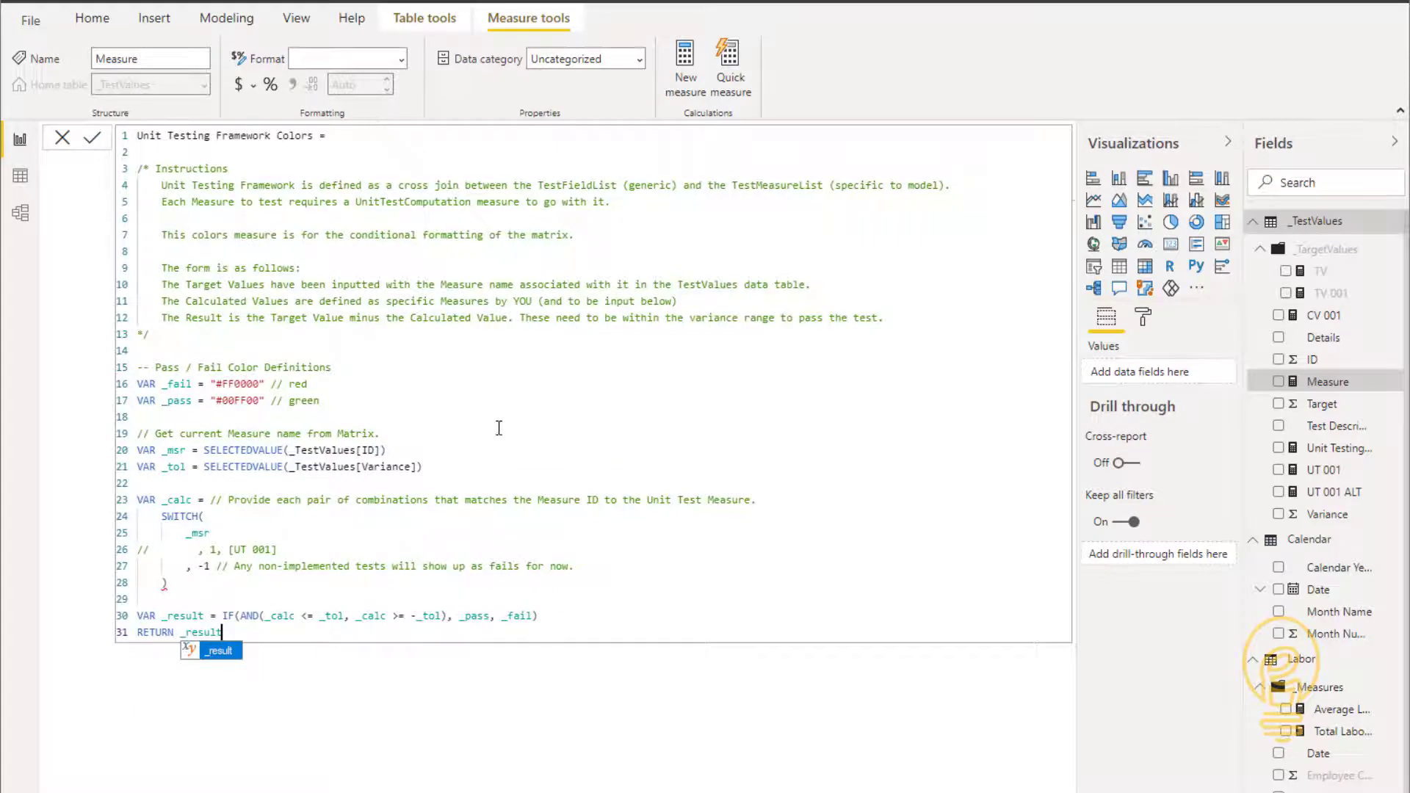
Uncomment the ", 1, [UT 001]" case in the Unit Testing Framework Colors measure and commit the formula.
{"action": "left_click", "coordinate": [152, 548]}
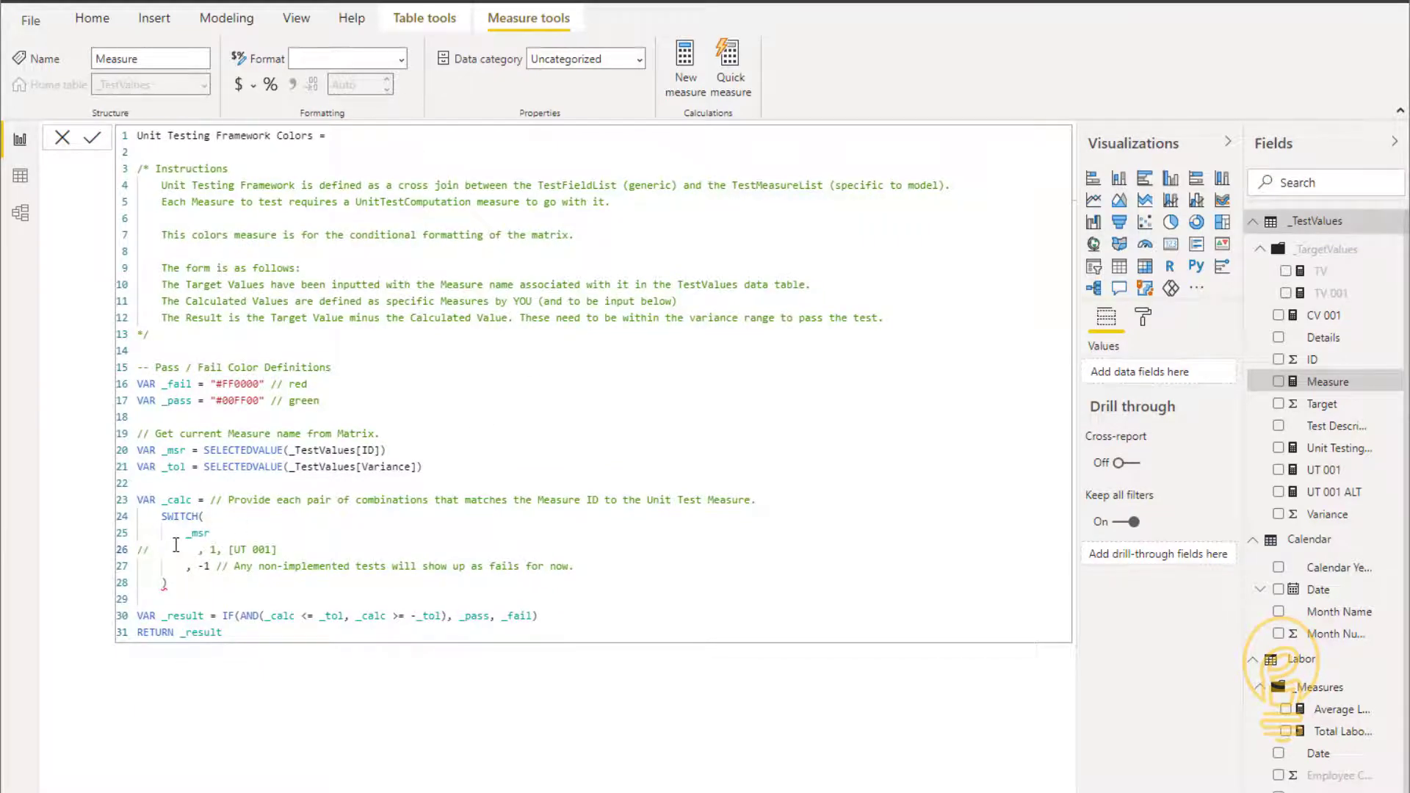
{"action": "key", "text": "BackSpace"}
{"action": "key", "text": "BackSpace"}
{"action": "left_click", "coordinate": [305, 552]}
{"action": "key", "text": "Return"}
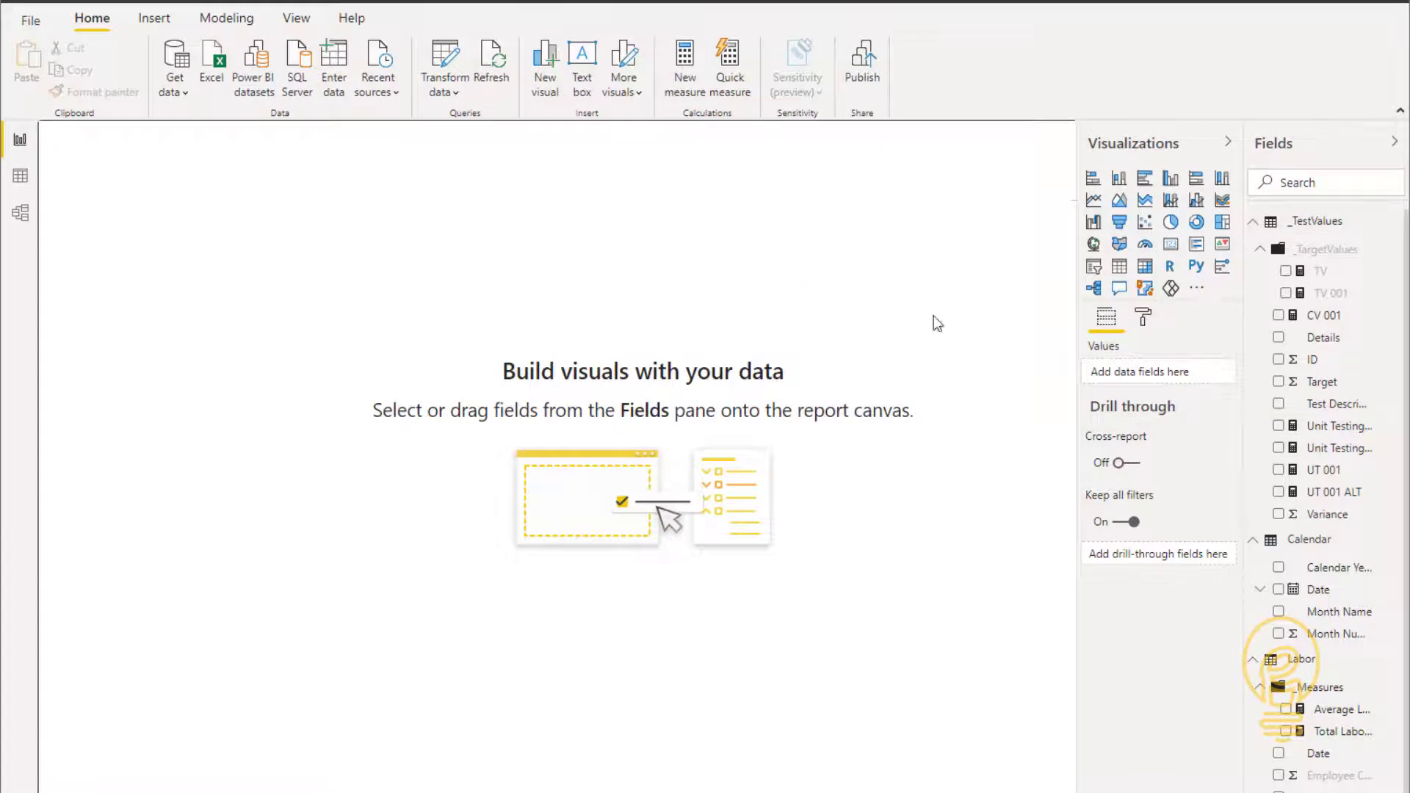
Insert a matrix visual with UnitTests from UnitTestFields as columns and Test Description from _TestValues as rows.
{"action": "left_click", "coordinate": [1144, 266]}
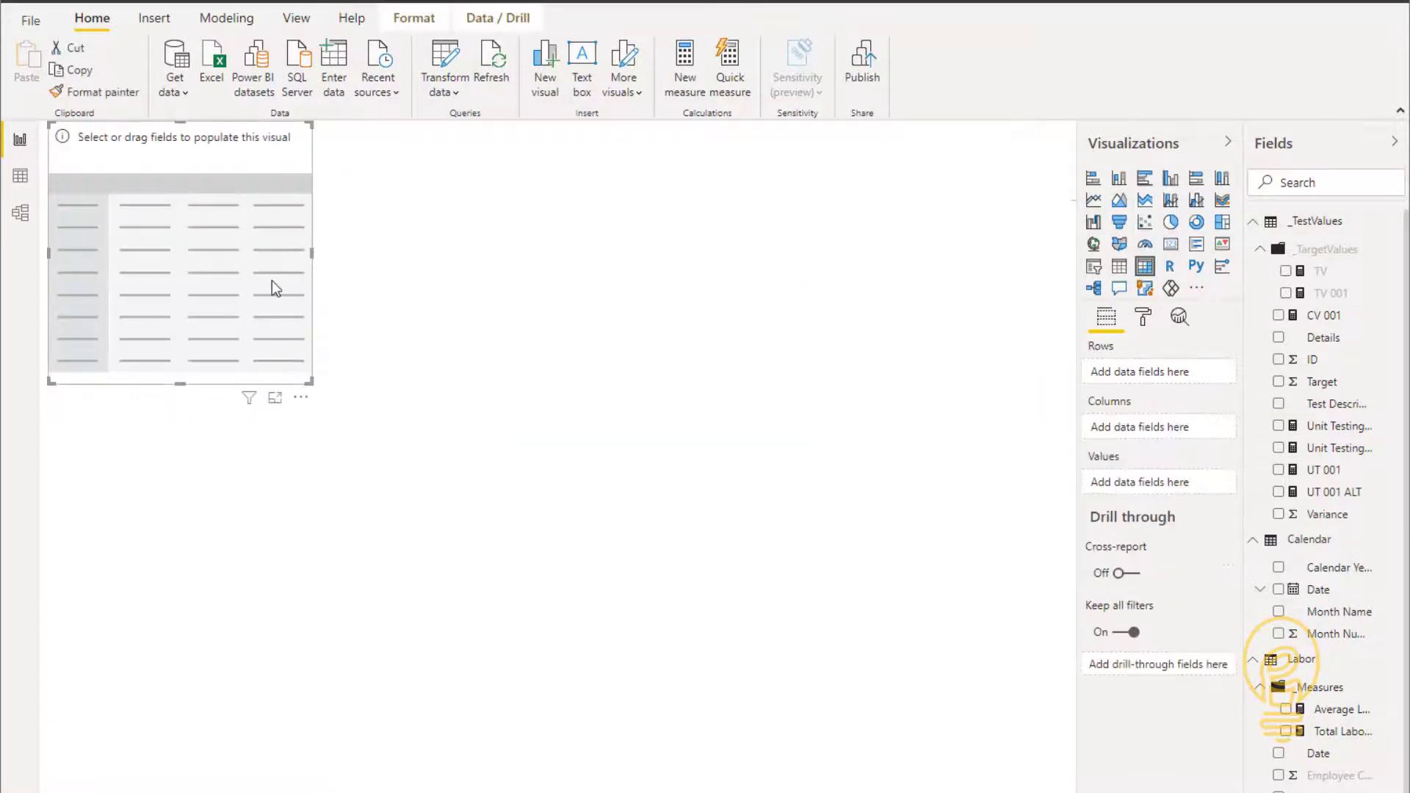
{"action": "scroll", "coordinate": [1326, 499], "scroll_direction": "down", "scroll_amount": 1}
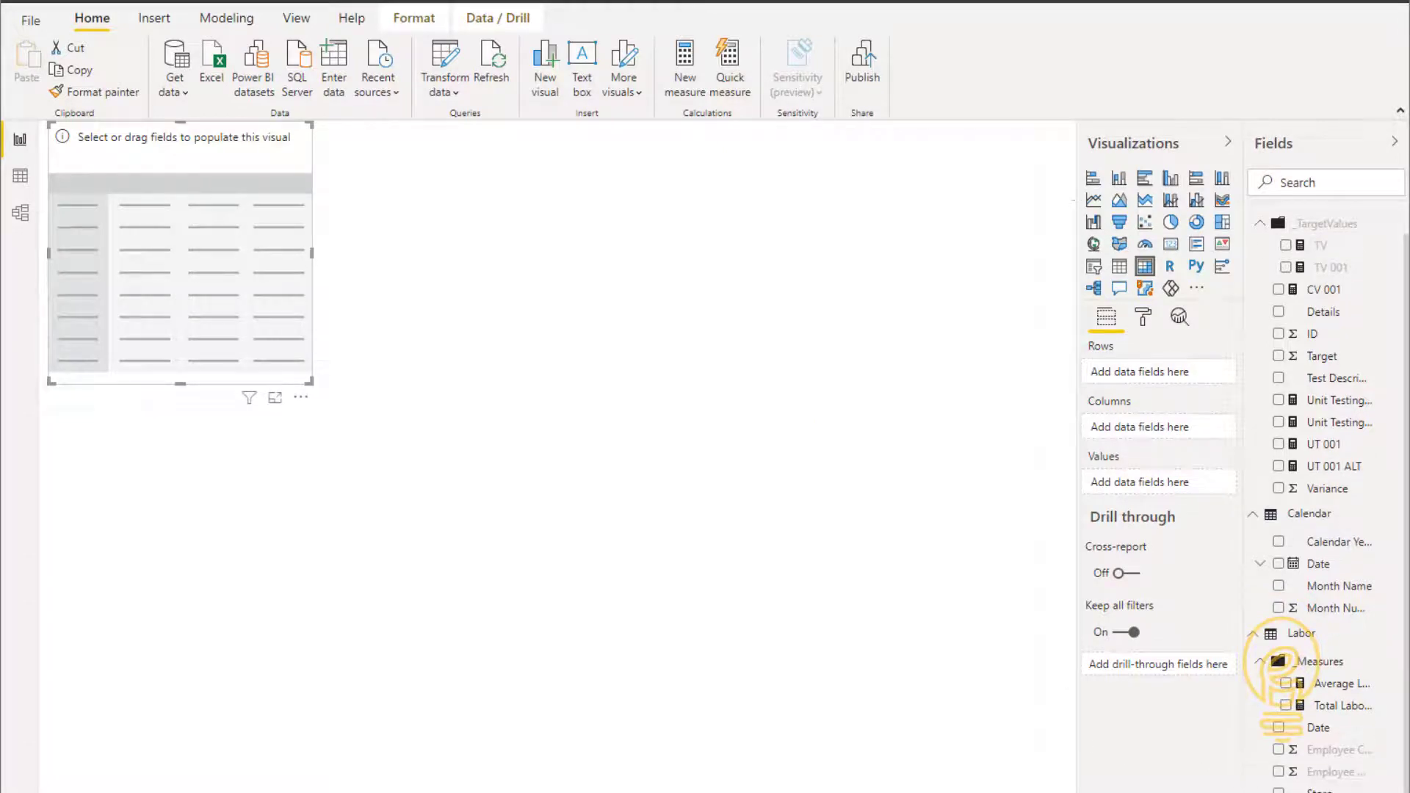
{"action": "left_click_drag", "start_coordinate": [1334, 400], "coordinate": [1167, 430]}
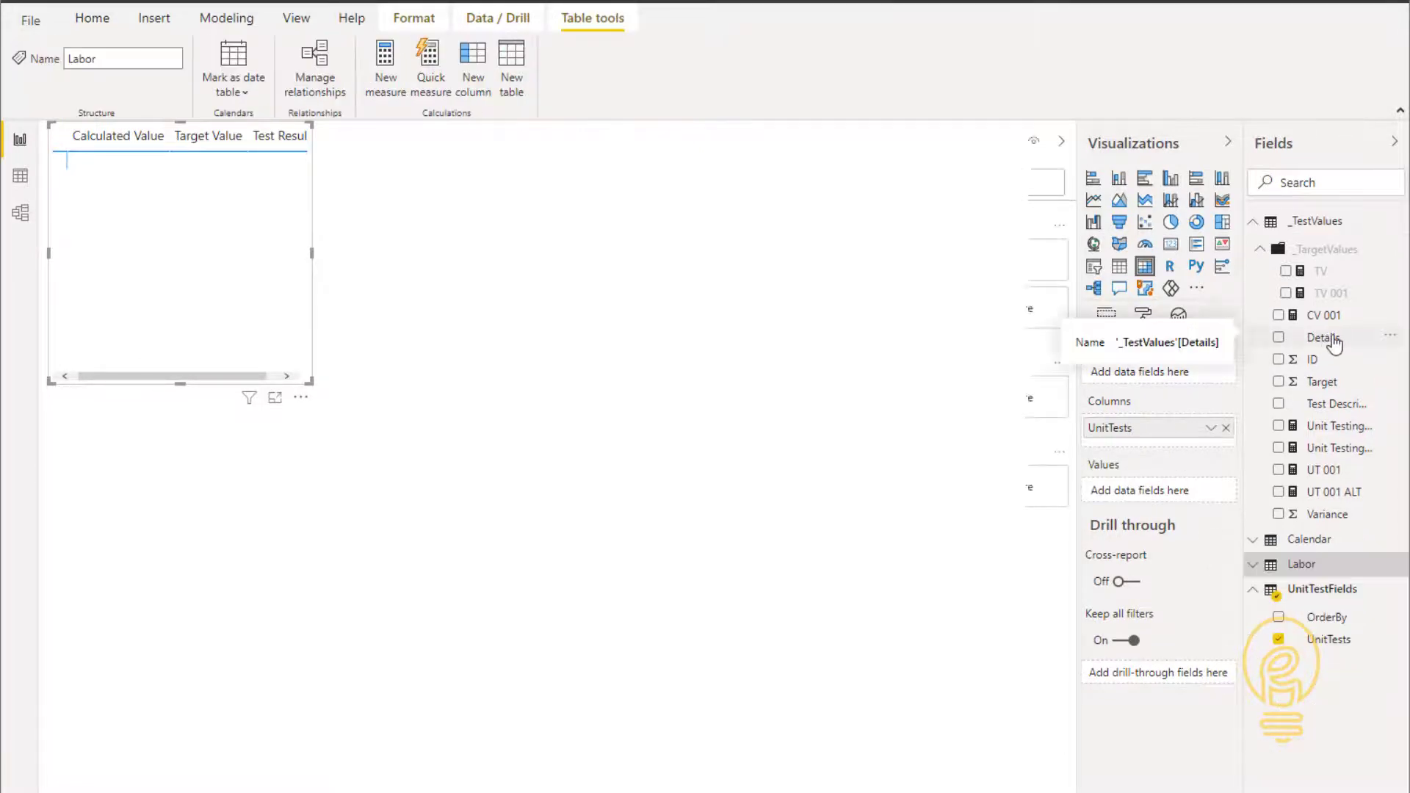
{"action": "left_click", "coordinate": [1335, 340]}
{"action": "left_click_drag", "start_coordinate": [1340, 408], "coordinate": [1159, 373]}
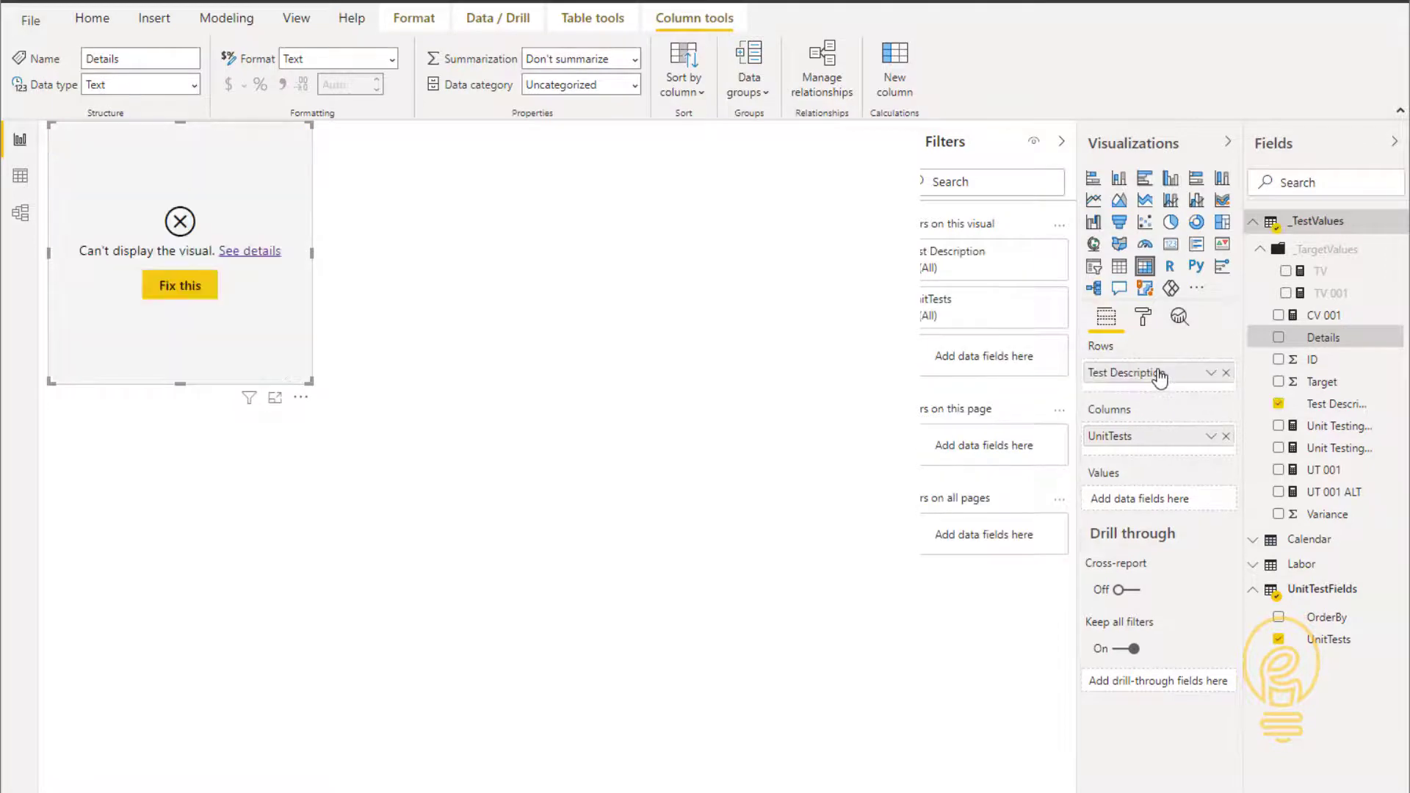
Enlarge the matrix, widen the field list to show full names, and add Unit Testing Framework Results as the matrix values.
{"action": "left_click_drag", "start_coordinate": [309, 380], "coordinate": [612, 585]}
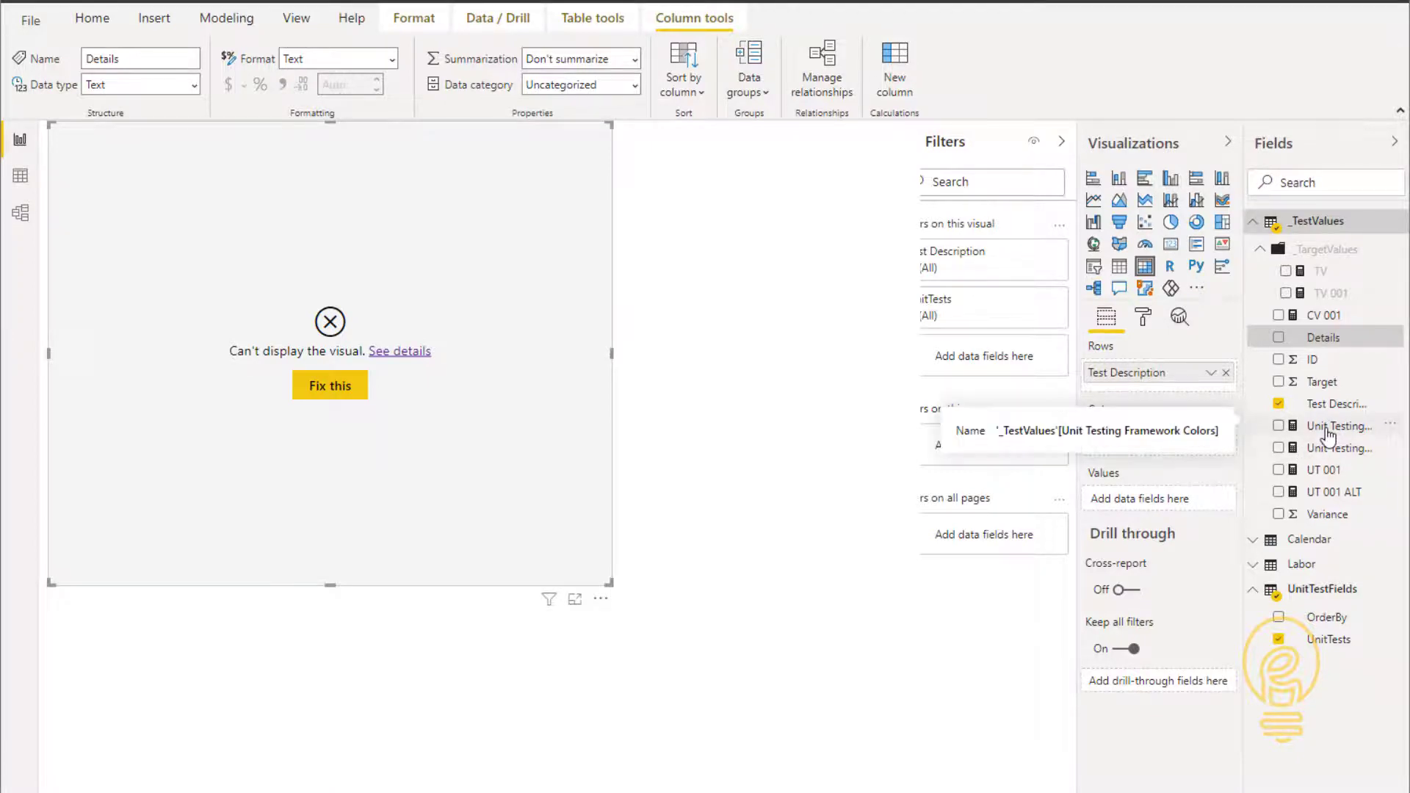
{"action": "left_click_drag", "start_coordinate": [1190, 419], "coordinate": [1071, 417]}
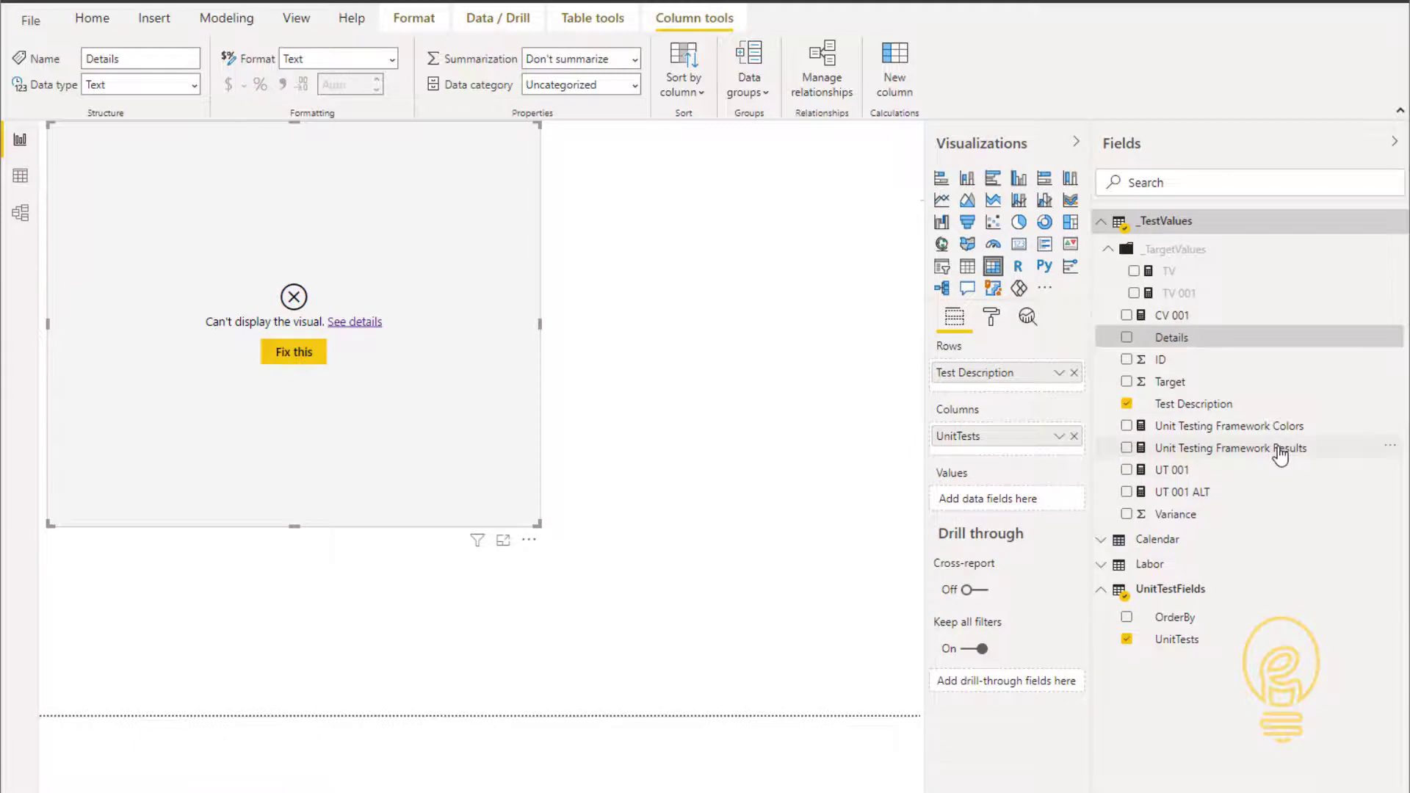
{"action": "left_click_drag", "start_coordinate": [1290, 454], "coordinate": [1043, 503]}
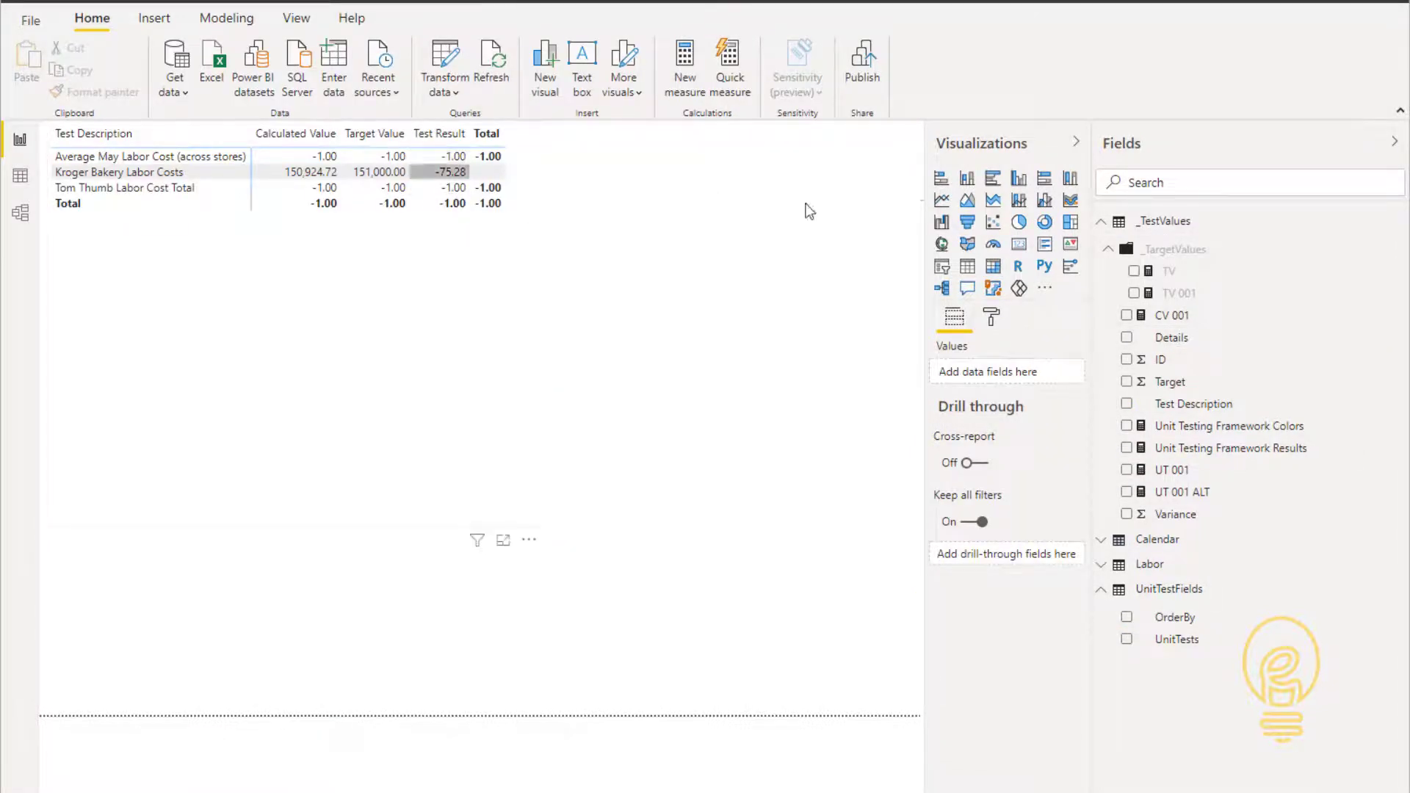
Turn off both the row subtotals and the column subtotals of the matrix.
{"action": "left_click", "coordinate": [992, 316]}
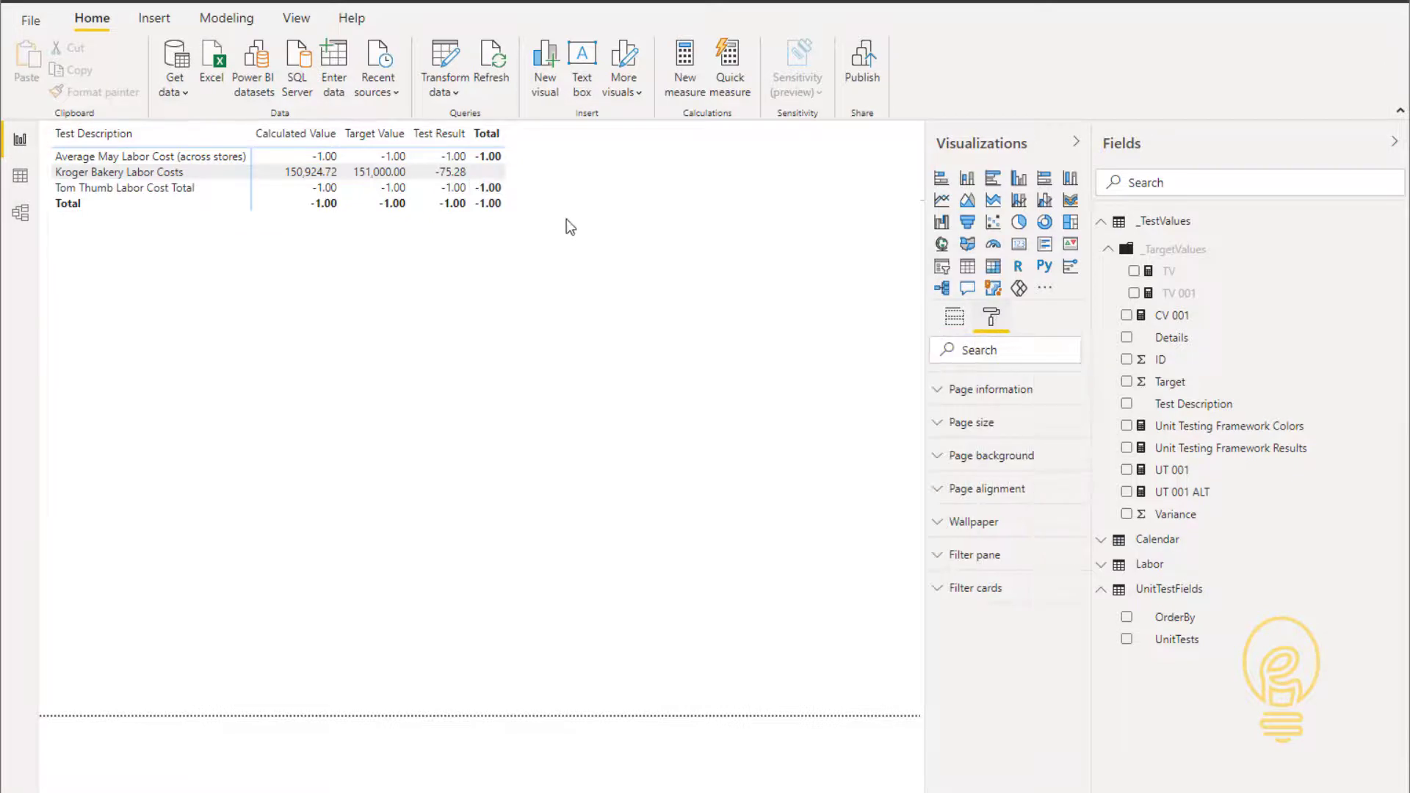
{"action": "left_click", "coordinate": [509, 197]}
{"action": "left_click", "coordinate": [992, 316]}
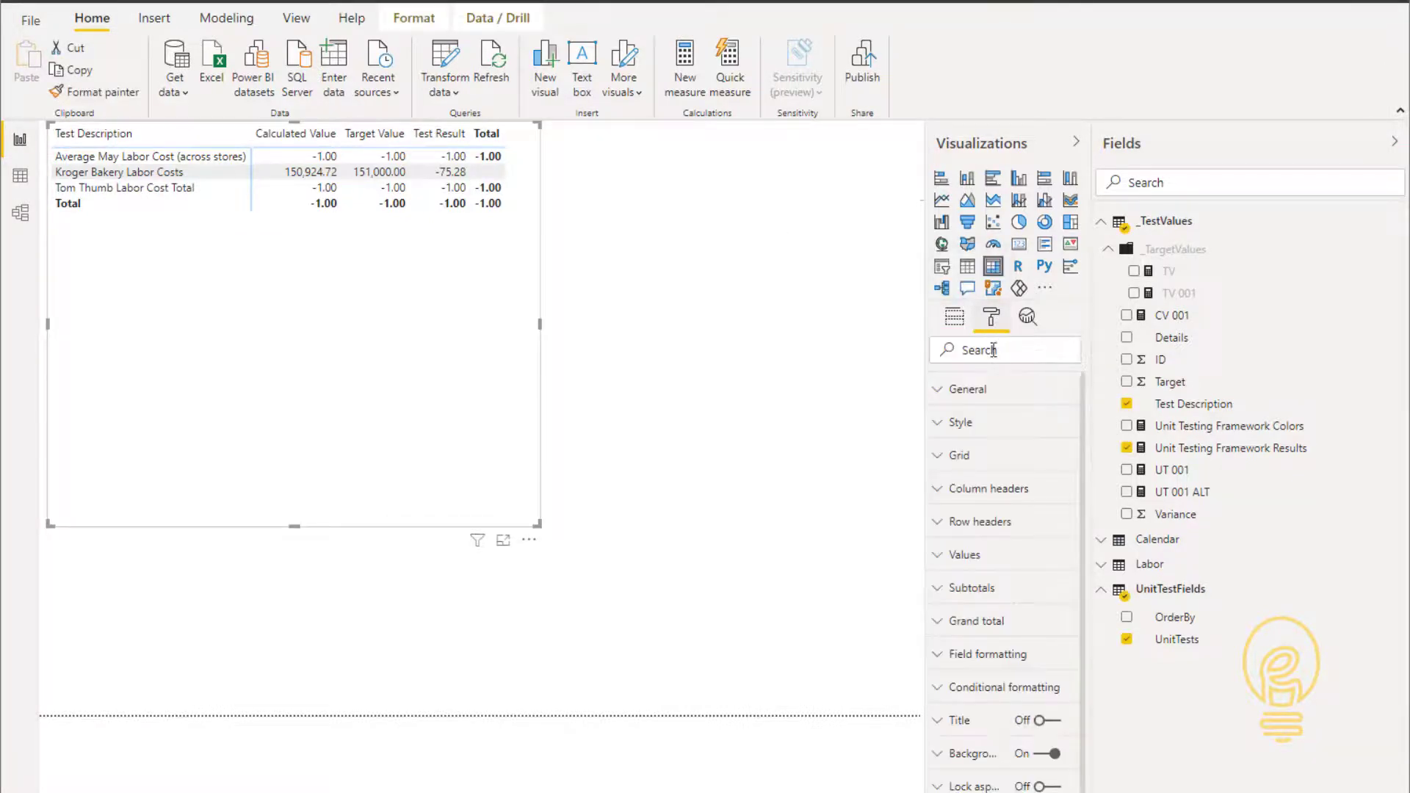
{"action": "left_click", "coordinate": [1001, 621]}
{"action": "scroll", "coordinate": [1005, 638], "scroll_direction": "down", "scroll_amount": 3}
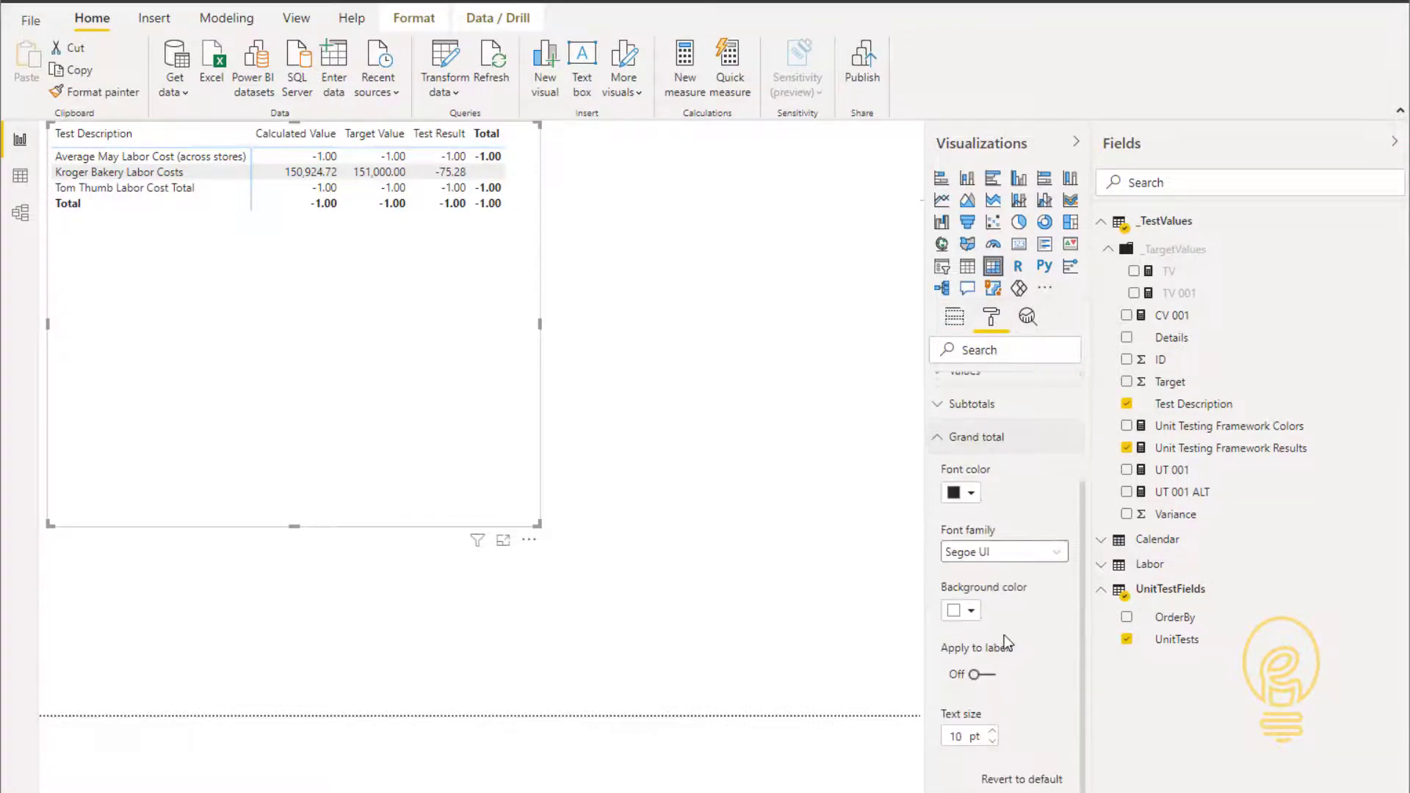
{"action": "scroll", "coordinate": [1003, 632], "scroll_direction": "up", "scroll_amount": 3}
{"action": "left_click", "coordinate": [999, 588]}
{"action": "scroll", "coordinate": [999, 591], "scroll_direction": "down", "scroll_amount": 2}
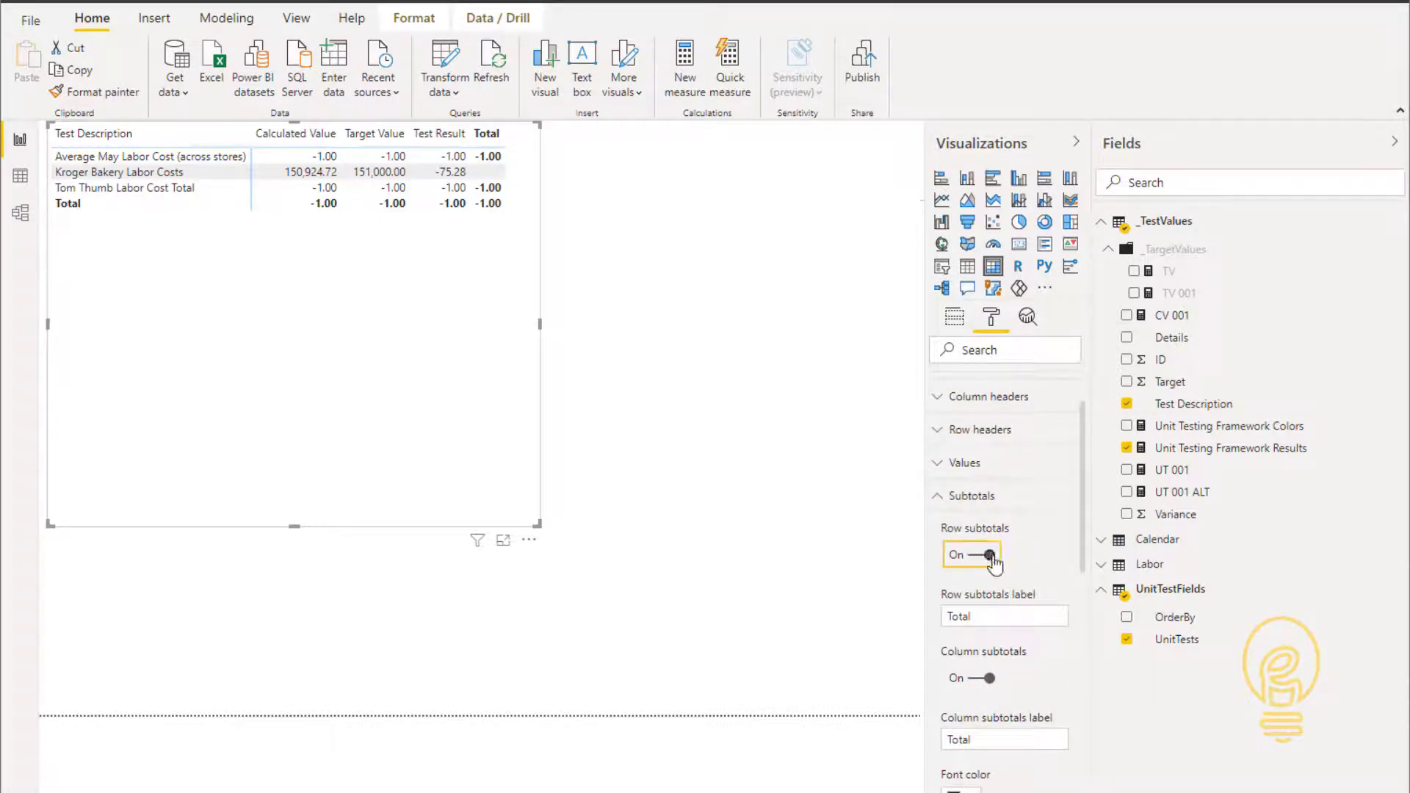
{"action": "left_click", "coordinate": [992, 557]}
{"action": "left_click", "coordinate": [981, 620]}
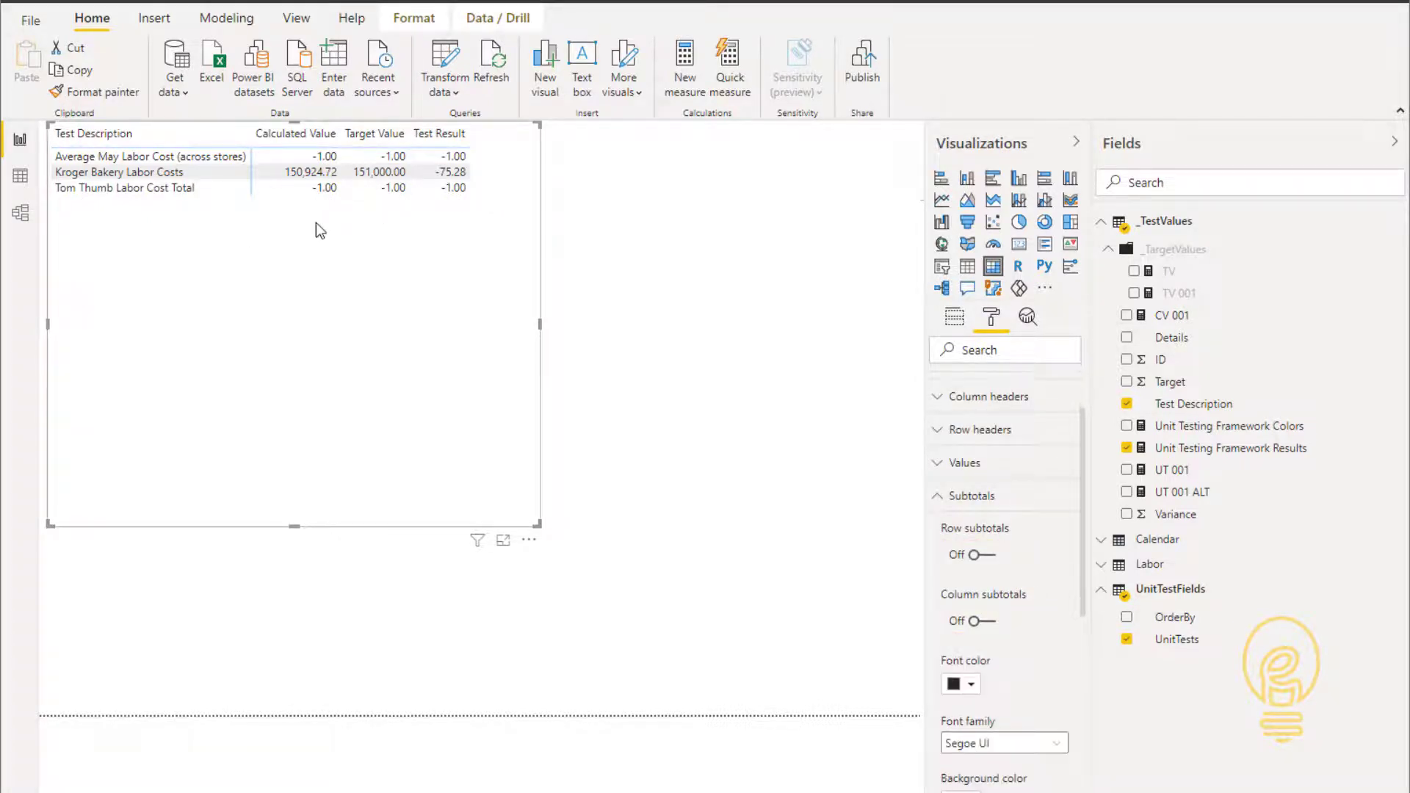
Turn on background color conditional formatting for the Unit Testing Framework Results values in the matrix.
{"action": "scroll", "coordinate": [1005, 470], "scroll_direction": "up", "scroll_amount": 2}
{"action": "left_click", "coordinate": [948, 589]}
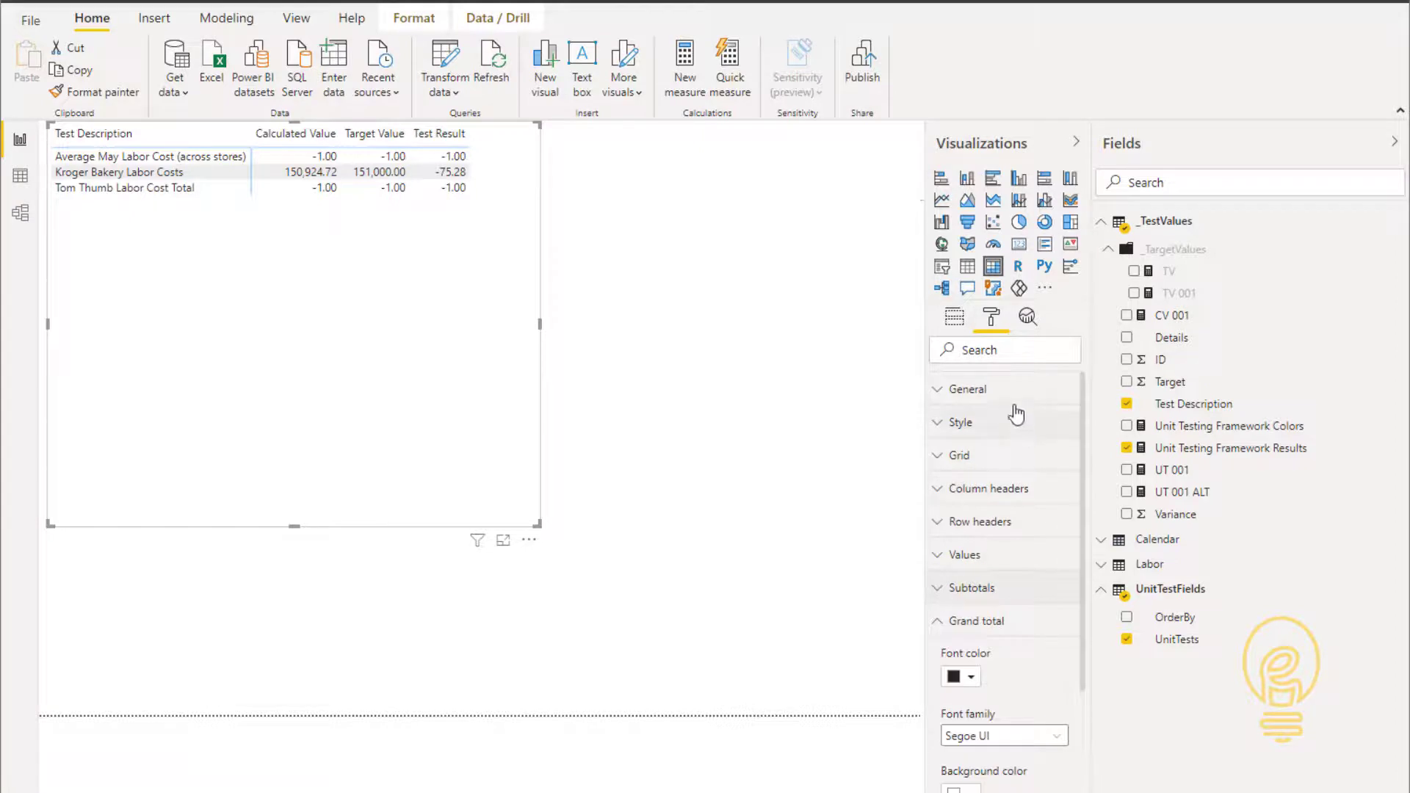
{"action": "left_click", "coordinate": [949, 632]}
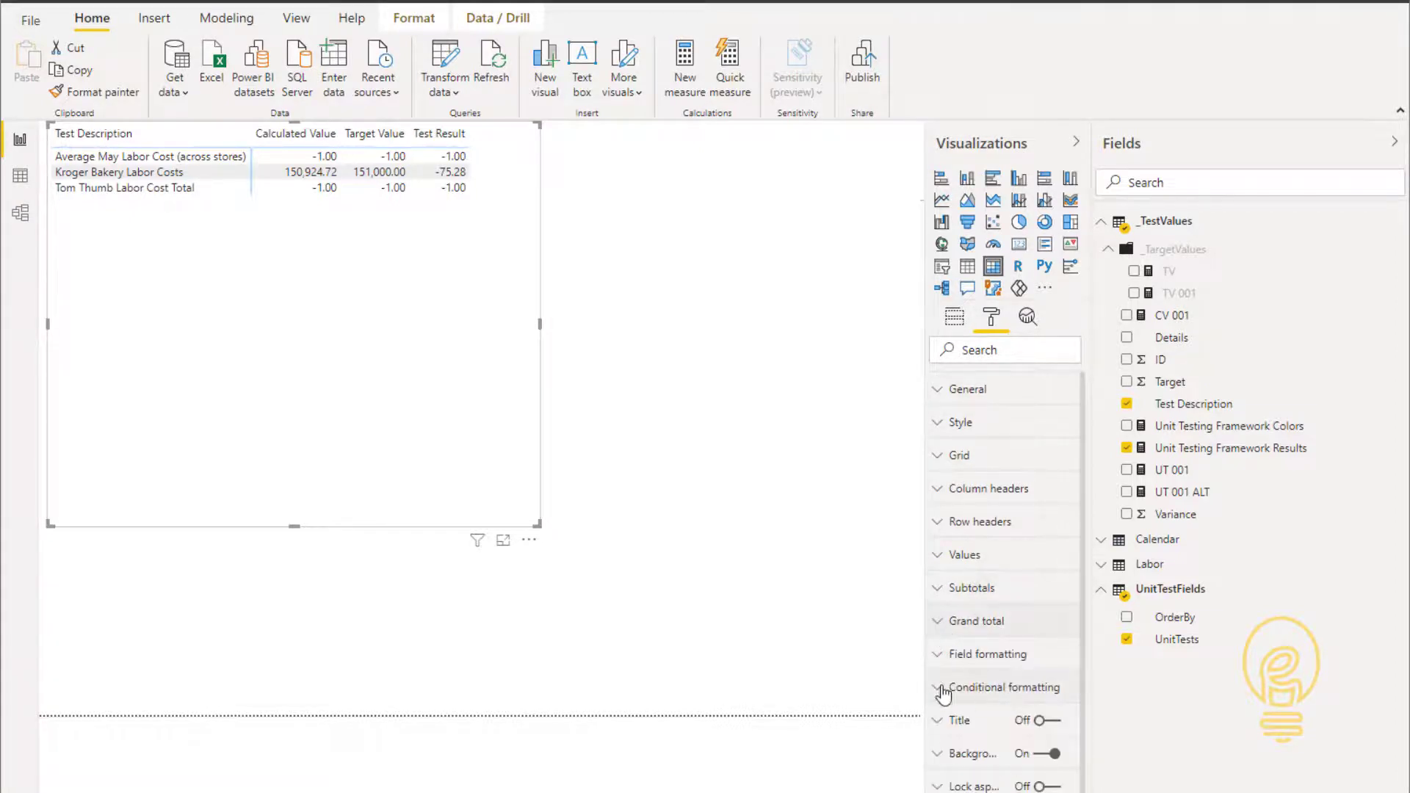
{"action": "left_click", "coordinate": [943, 688]}
{"action": "left_click", "coordinate": [987, 596]}
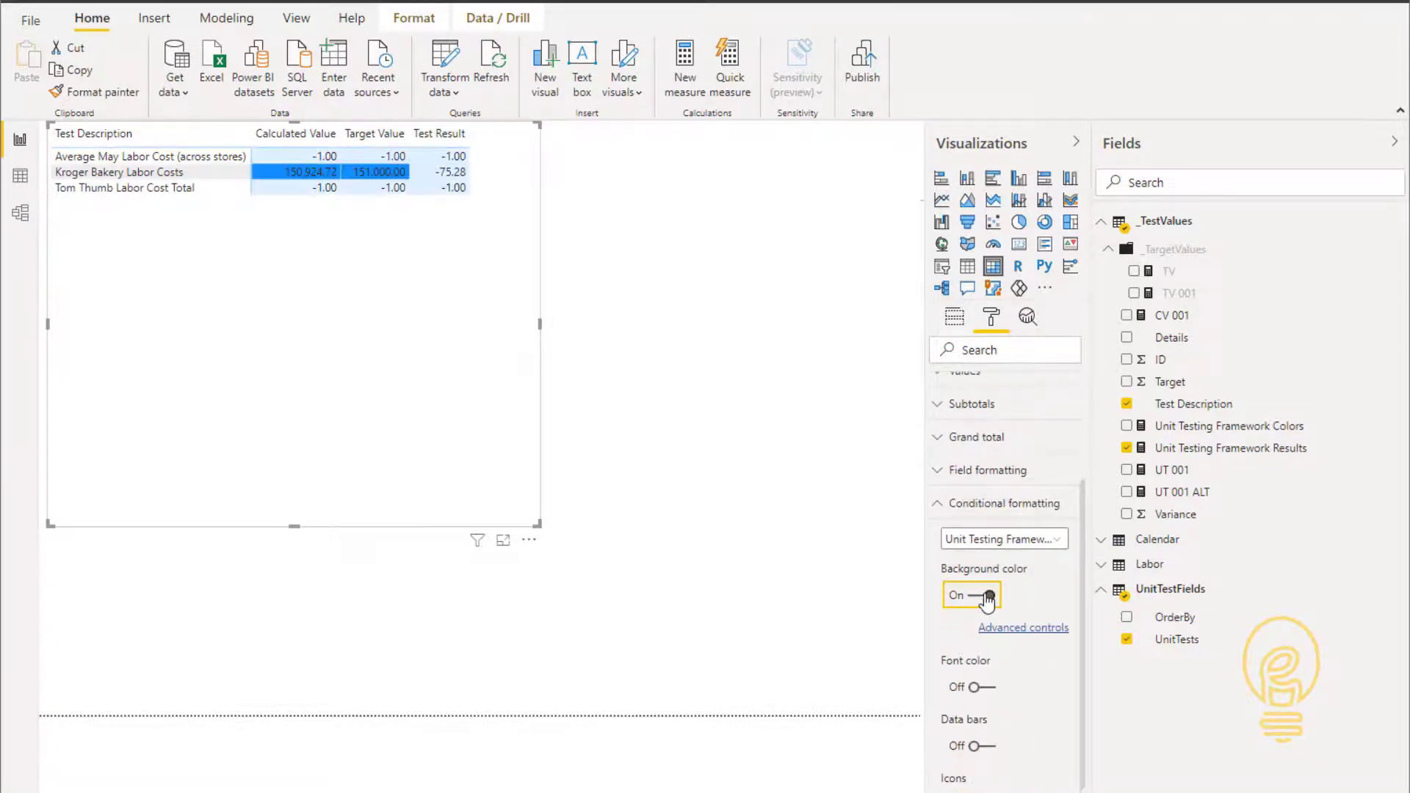
Set the matrix background color to format by field value, based on Unit Testing Framework Colors.
{"action": "left_click", "coordinate": [1025, 629]}
{"action": "left_click", "coordinate": [710, 259]}
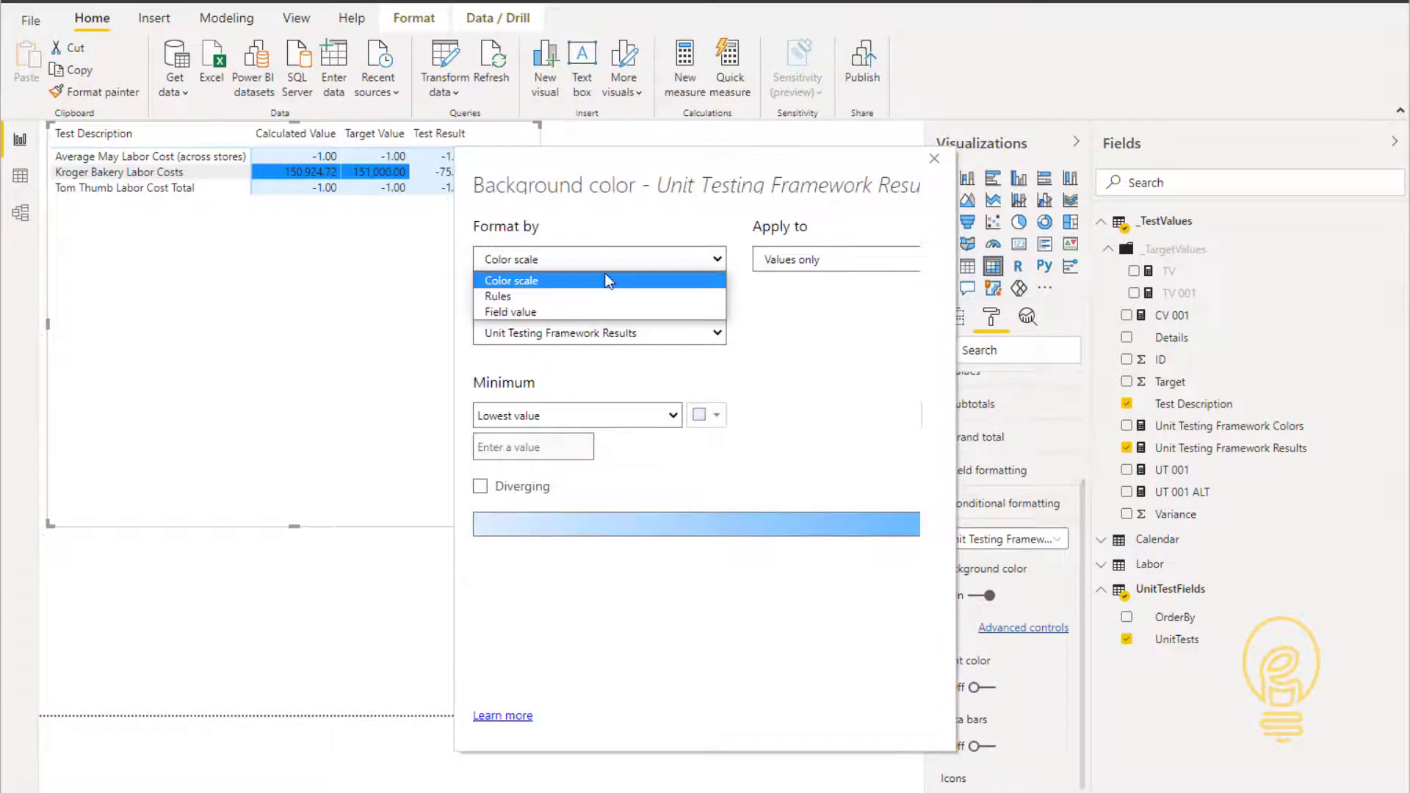
{"action": "left_click", "coordinate": [520, 313]}
{"action": "left_click", "coordinate": [563, 335]}
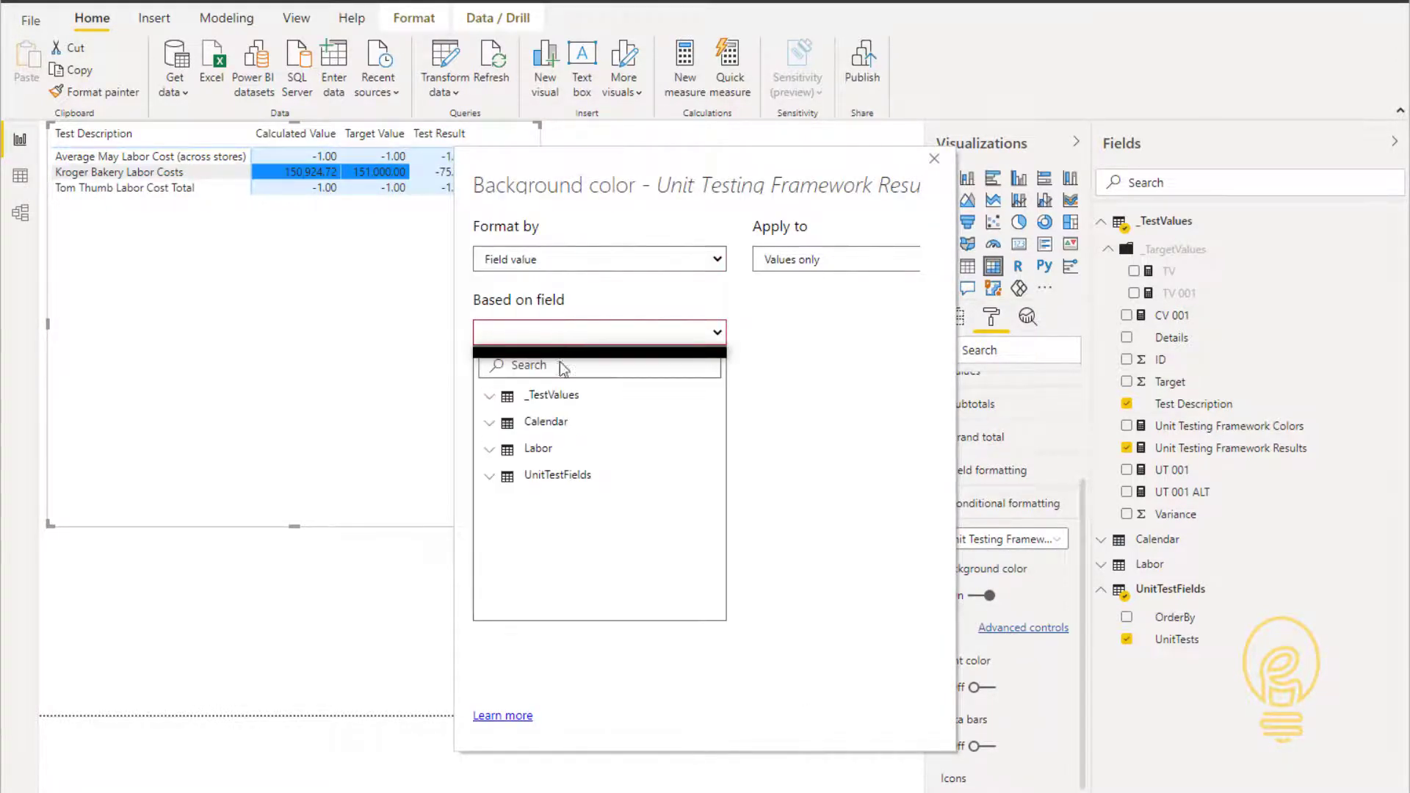
{"action": "left_click", "coordinate": [487, 398]}
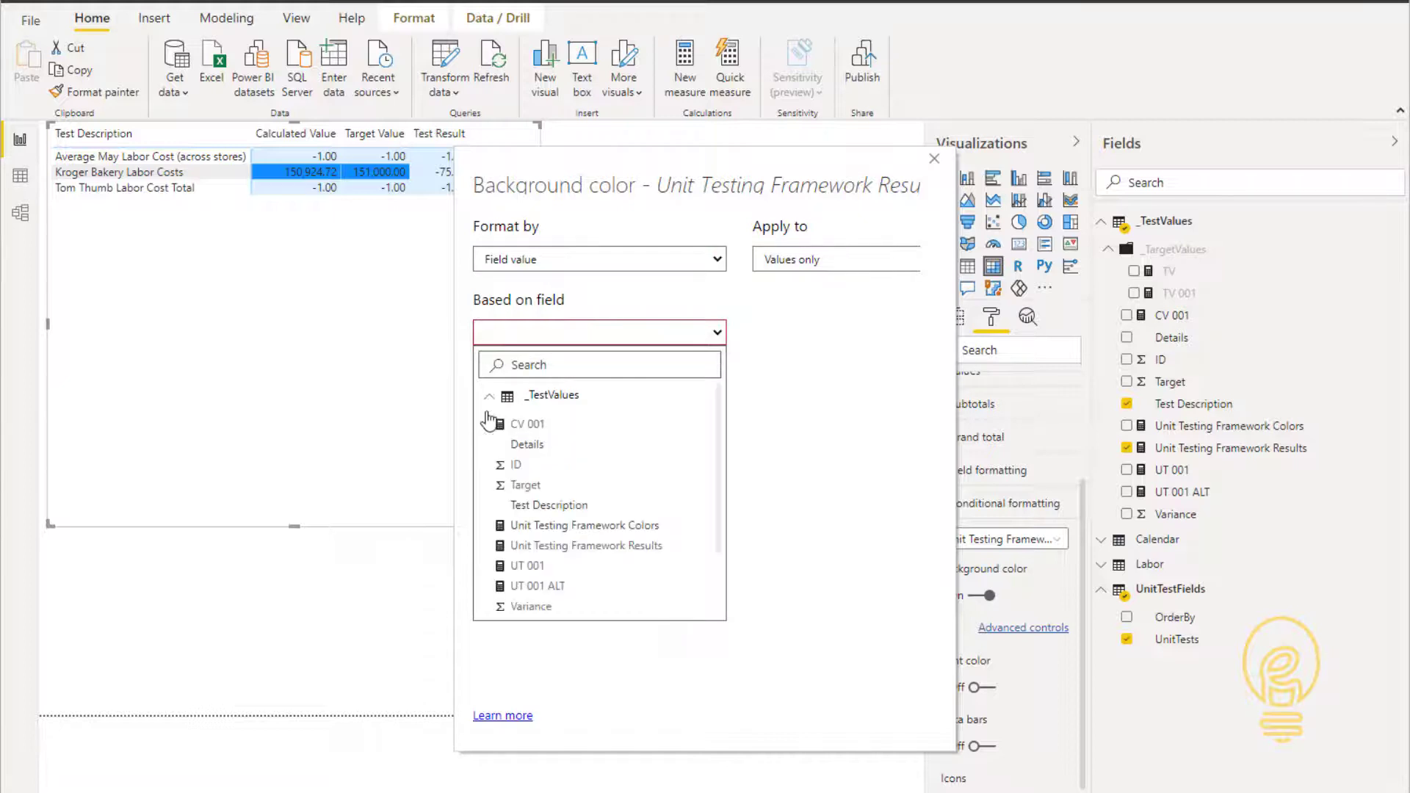
{"action": "left_click", "coordinate": [586, 526]}
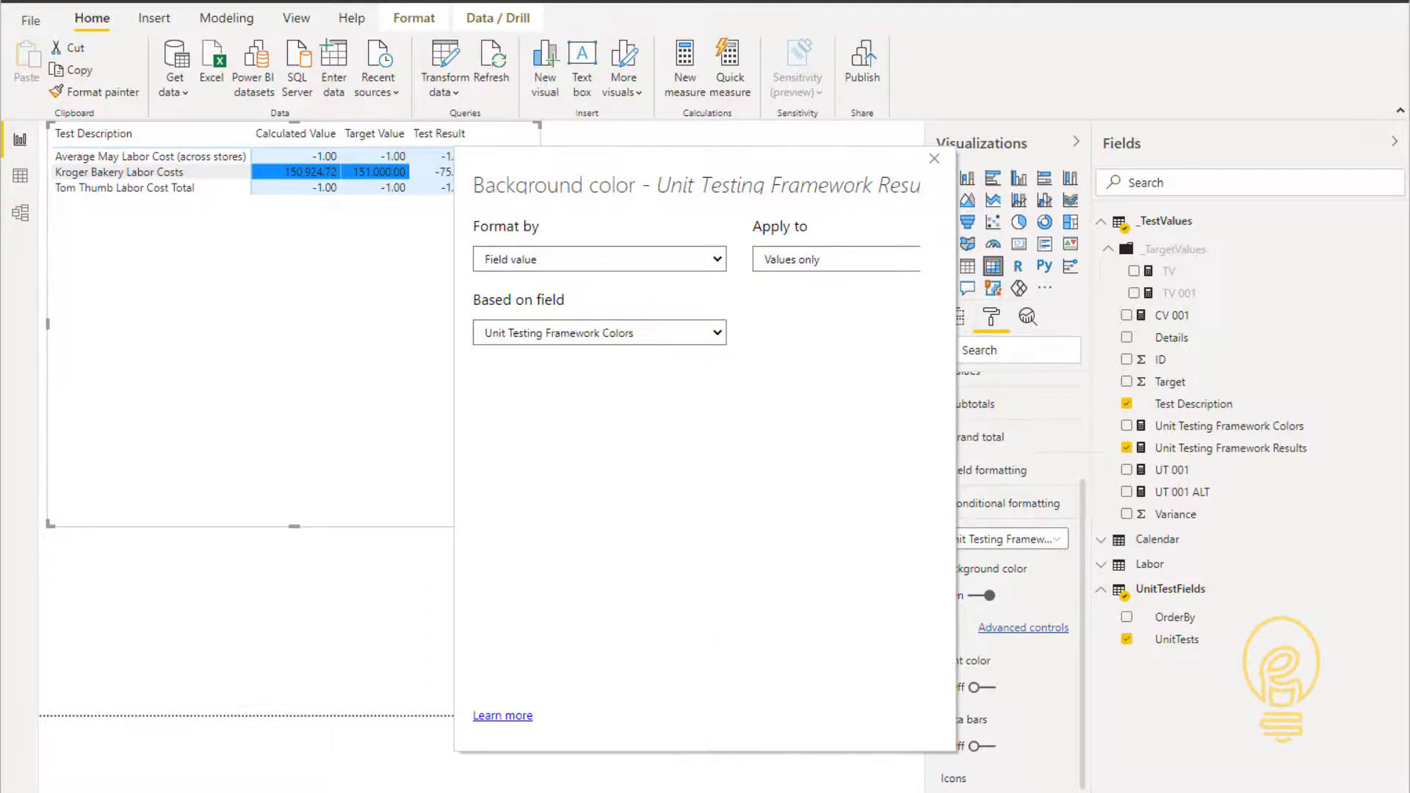
{"action": "key", "text": "Return"}
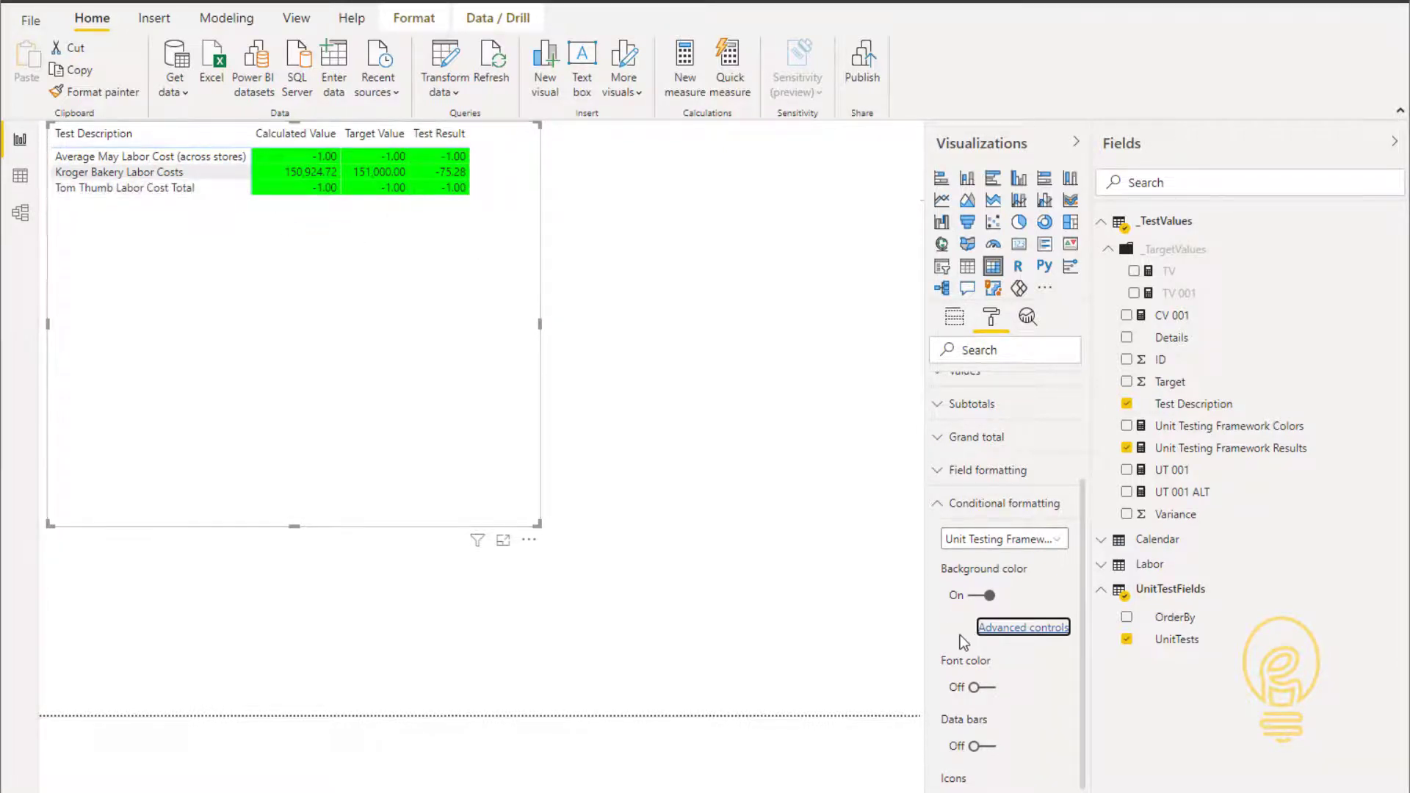
Collapse the UnitTestFields table in the field list.
{"action": "left_click", "coordinate": [1103, 594]}
{"action": "left_click", "coordinate": [1103, 594]}
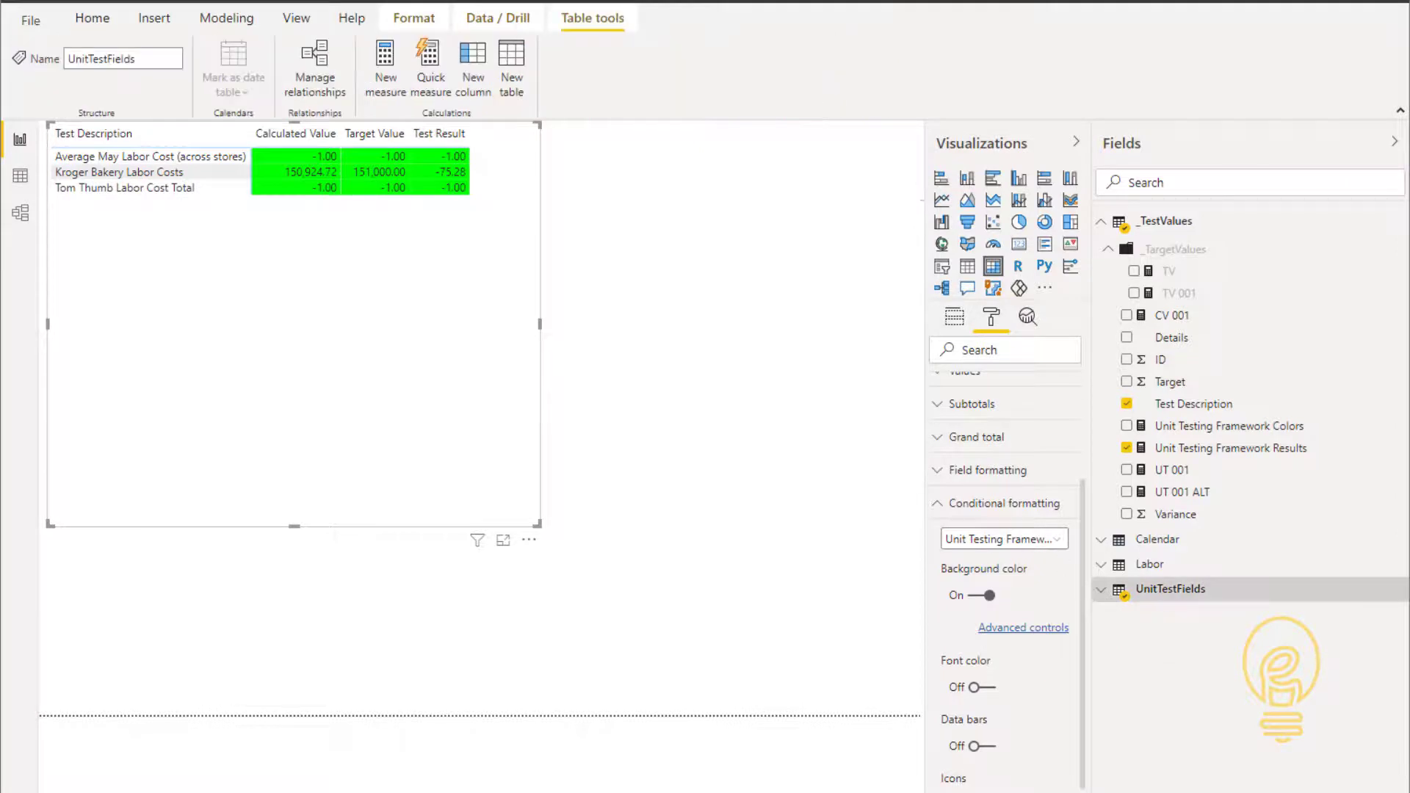
{"action": "scroll", "coordinate": [330, 353], "scroll_direction": "up", "scroll_amount": 1}
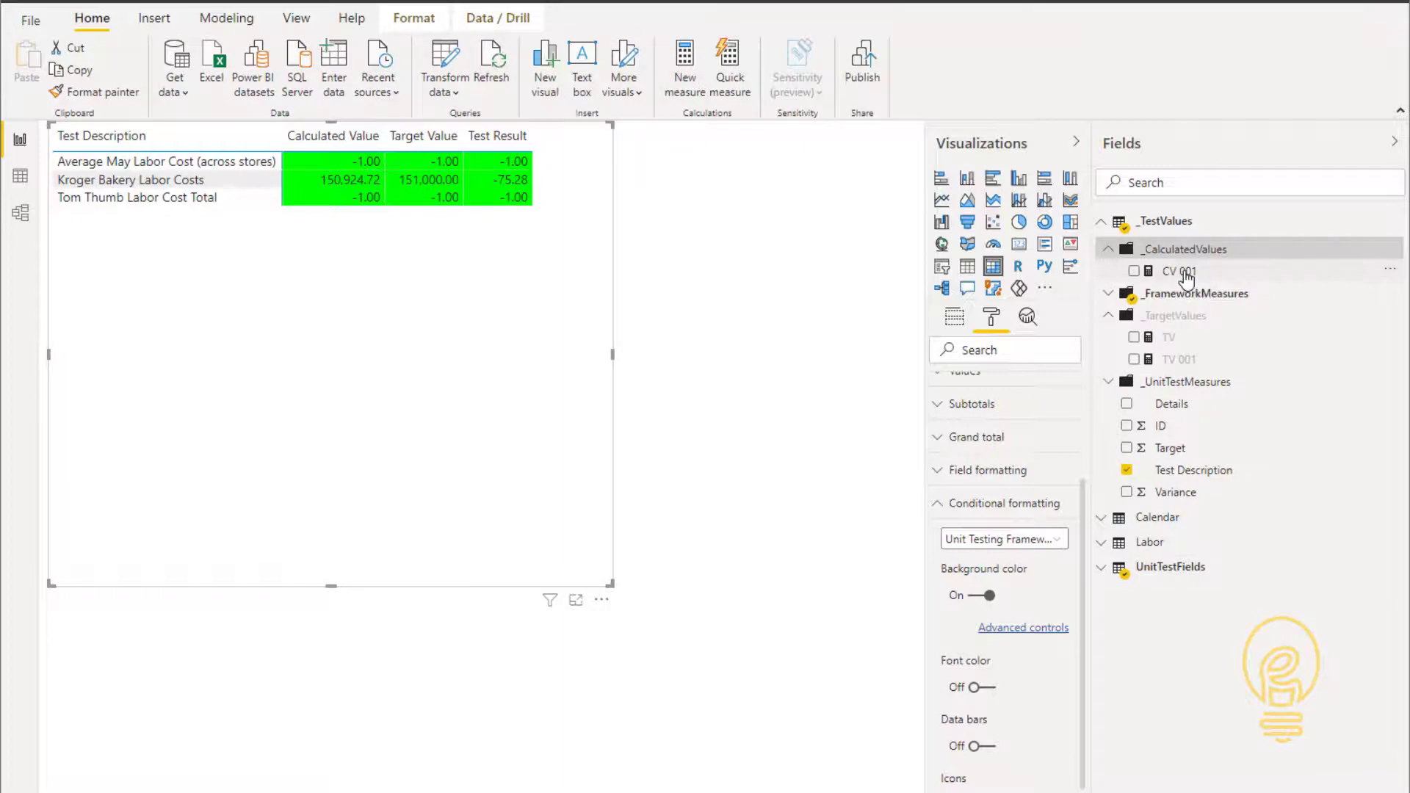
Copy the formula of CV 001 into a new measure in _TestValues and name it CV 002.
{"action": "left_click", "coordinate": [1181, 272]}
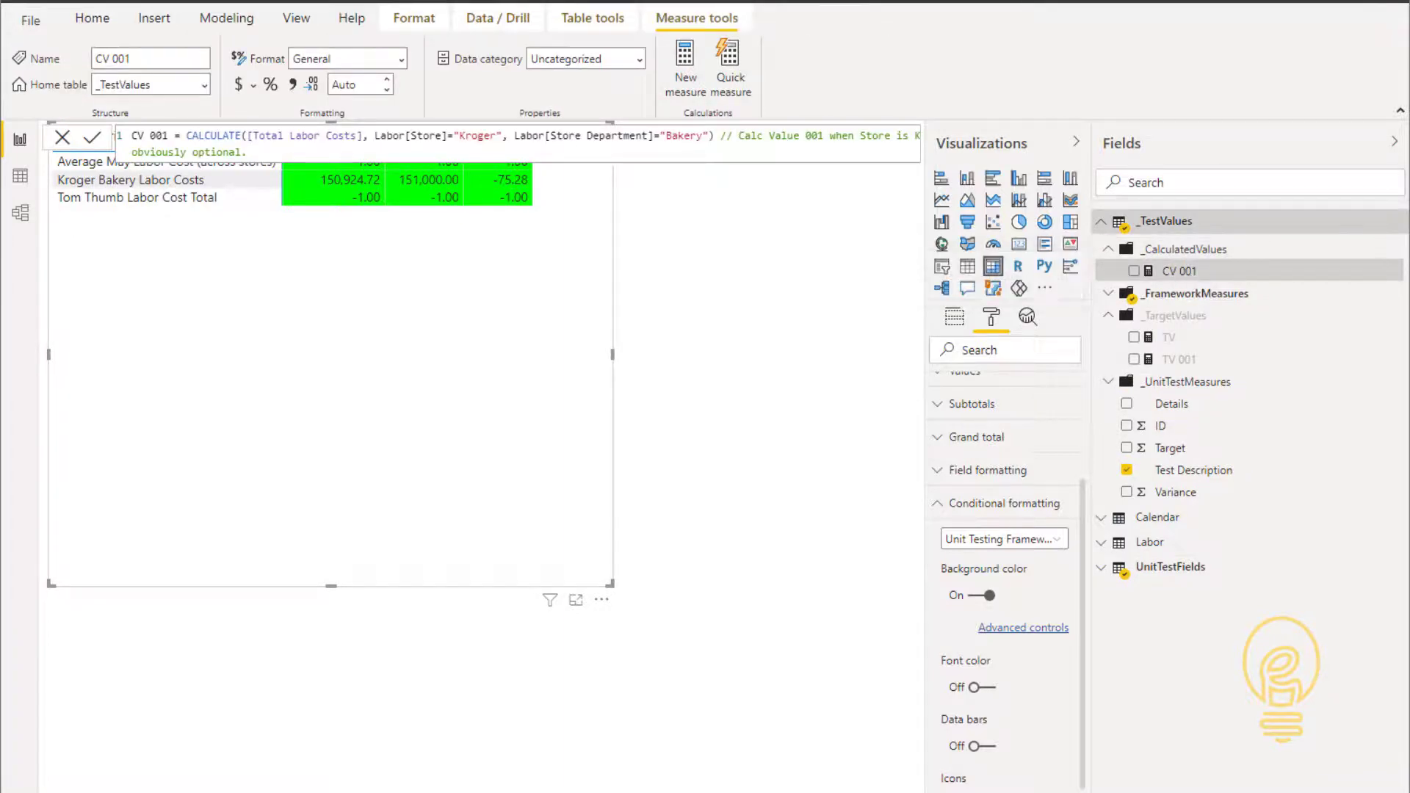
{"action": "key", "text": "ctrl+a"}
{"action": "key", "text": "ctrl+c"}
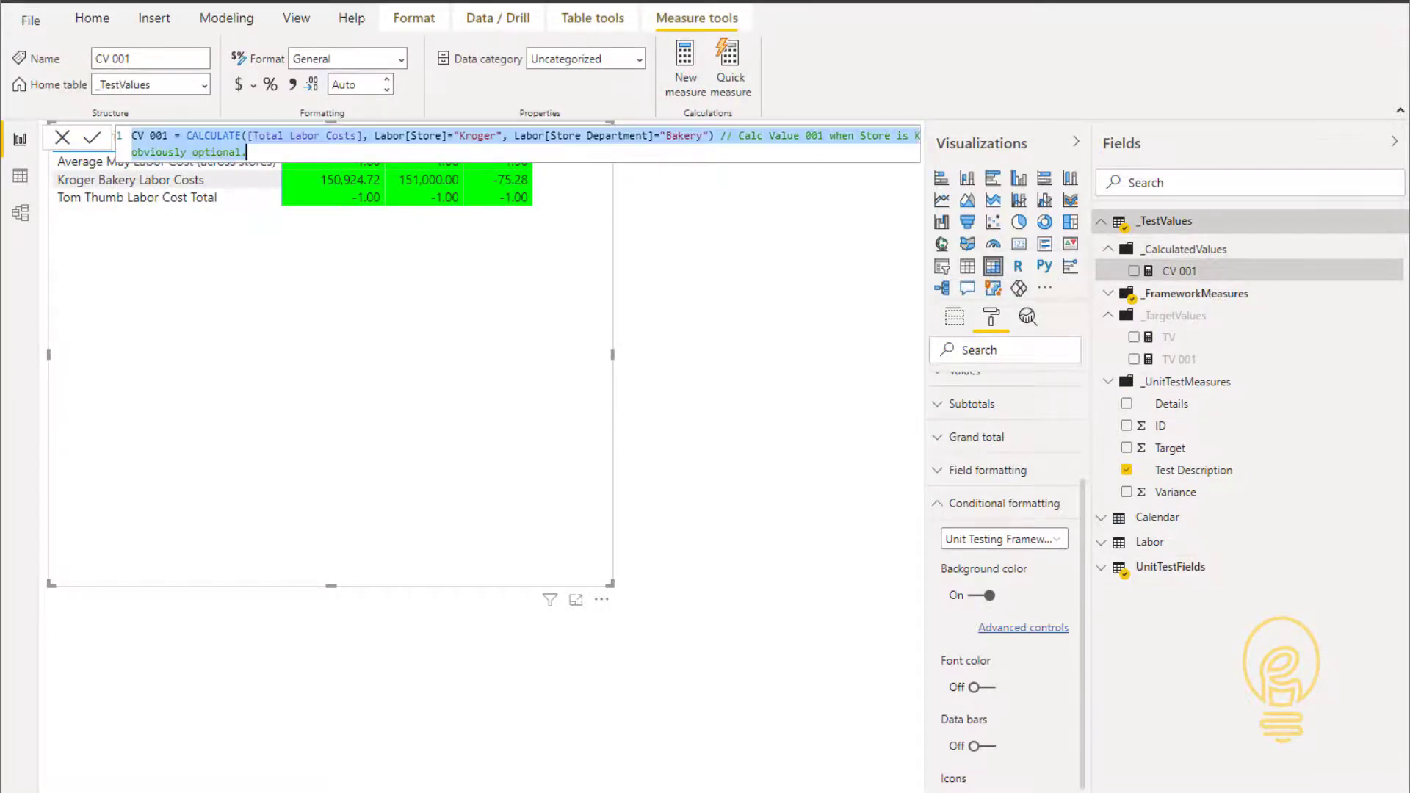
{"action": "left_click", "coordinate": [1397, 225]}
{"action": "left_click", "coordinate": [1368, 241]}
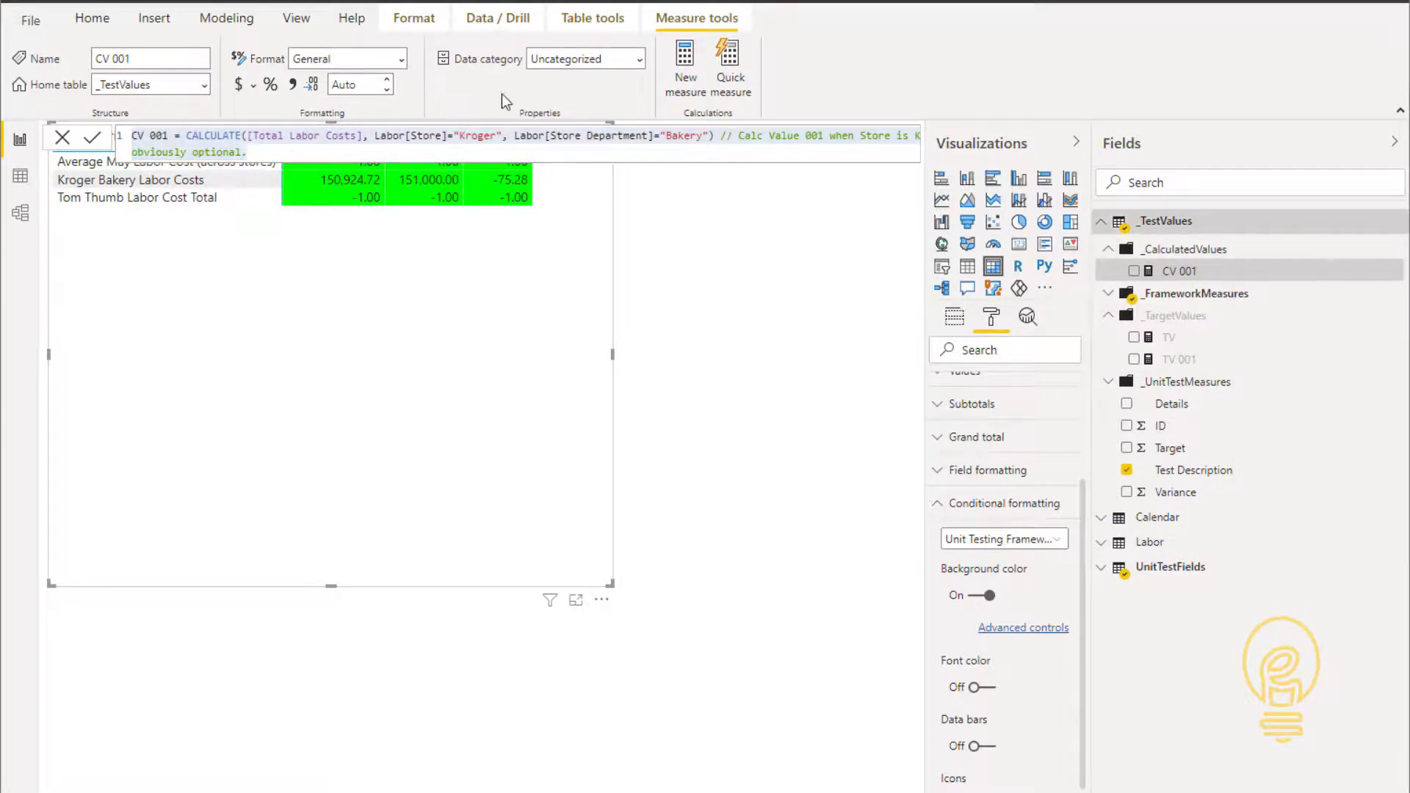
{"action": "key", "text": "ctrl+a"}
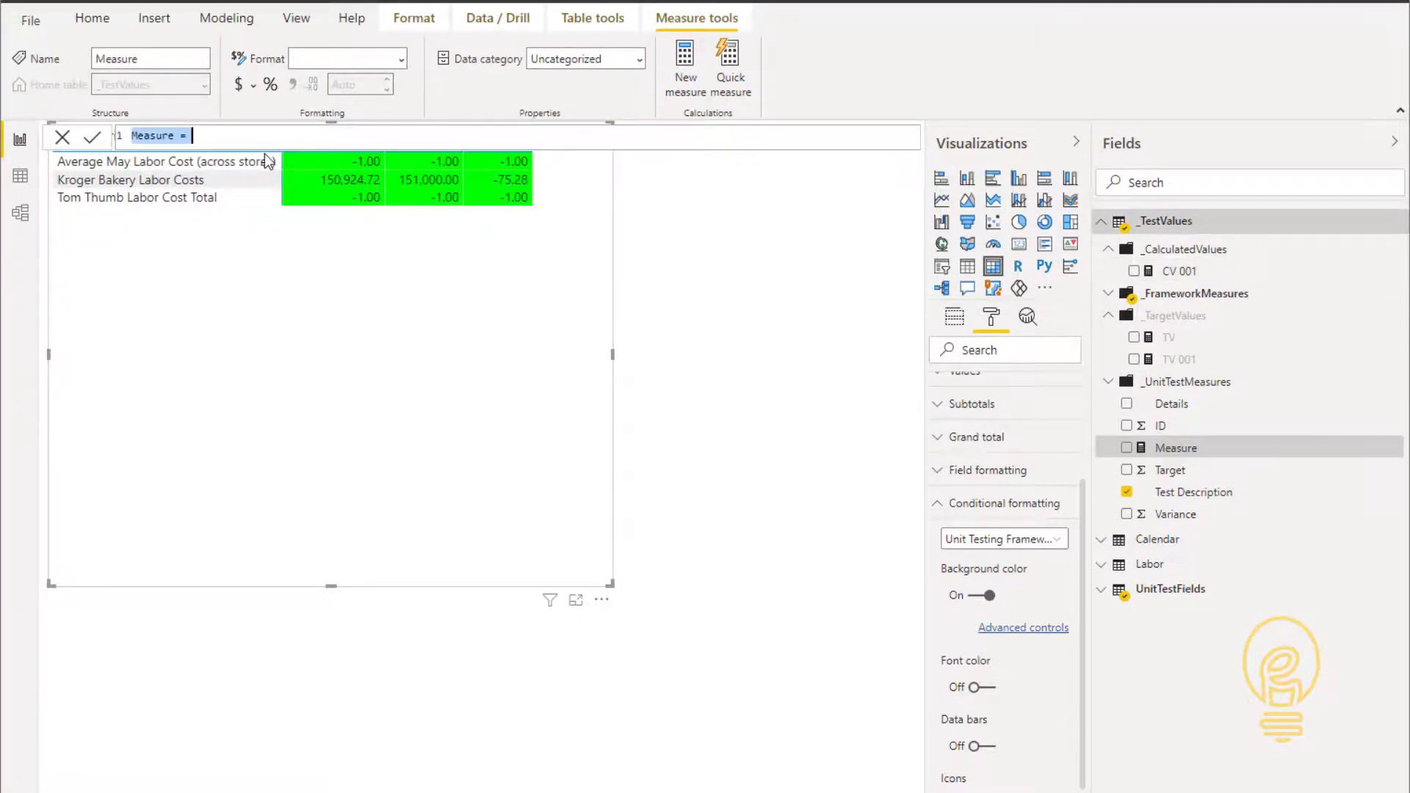
{"action": "key", "text": "ctrl+v"}
{"action": "left_click", "coordinate": [162, 137]}
{"action": "type", "text": "2"}
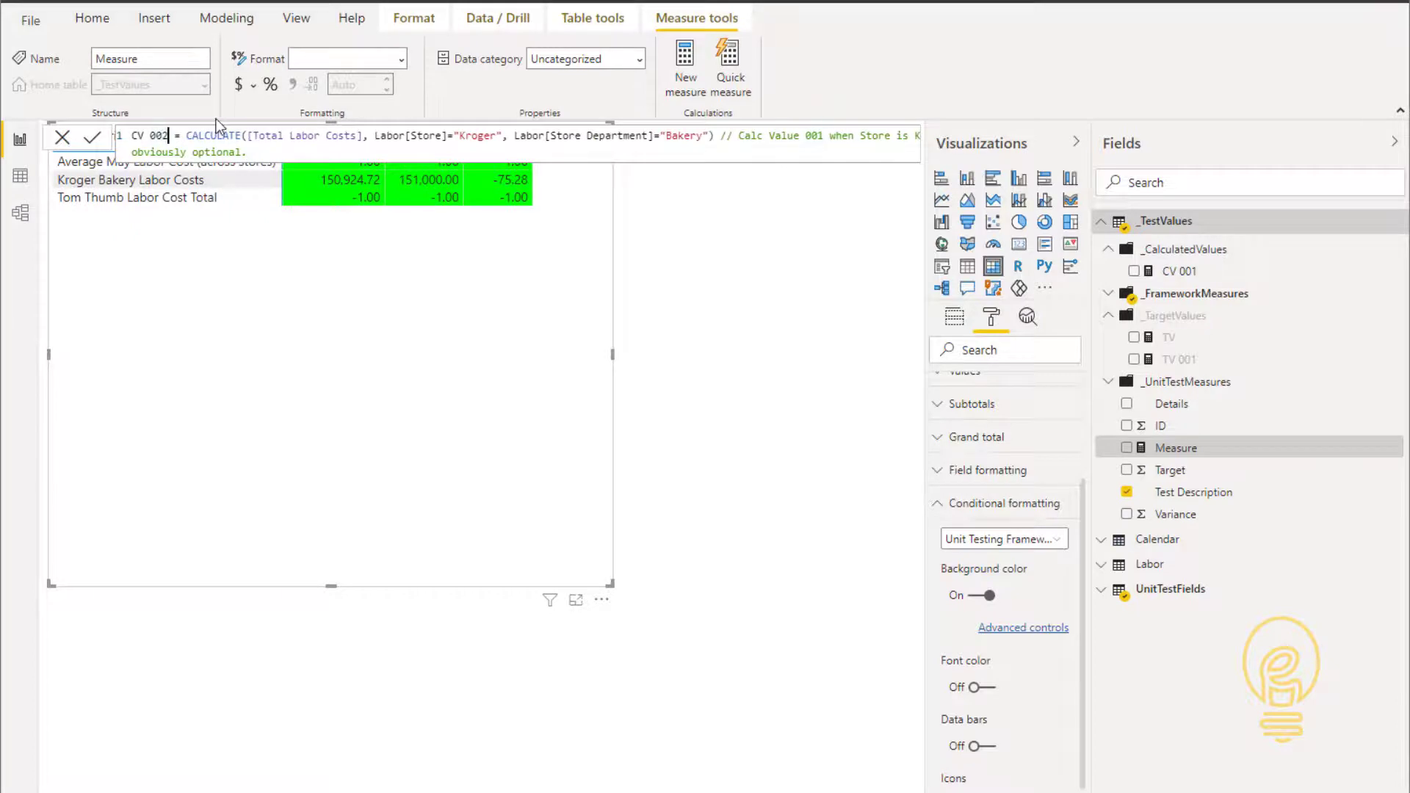
{"action": "key", "text": "Delete"}
Change the store filter in CV 002 to "Tom Thumb" and remove the Bakery department filter.
{"action": "double_click", "coordinate": [473, 135]}
{"action": "type", "text": "Tom Thumb"}
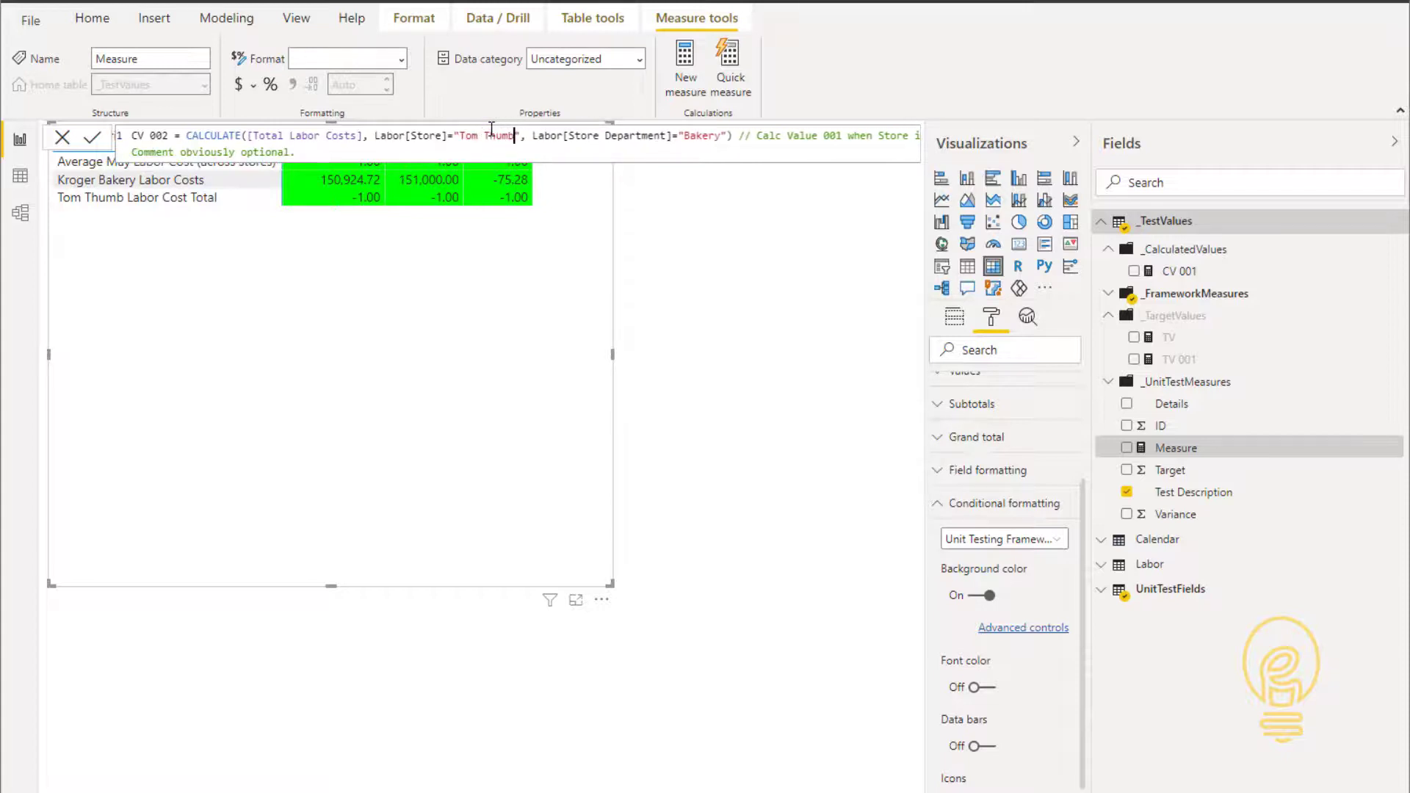
{"action": "key", "text": "ctrl+shift+Right"}
{"action": "key", "text": "ctrl+shift+Right"}
{"action": "key", "text": "ctrl+shift+Right"}
{"action": "key", "text": "ctrl+shift+Right"}
{"action": "key", "text": "ctrl+shift+Right"}
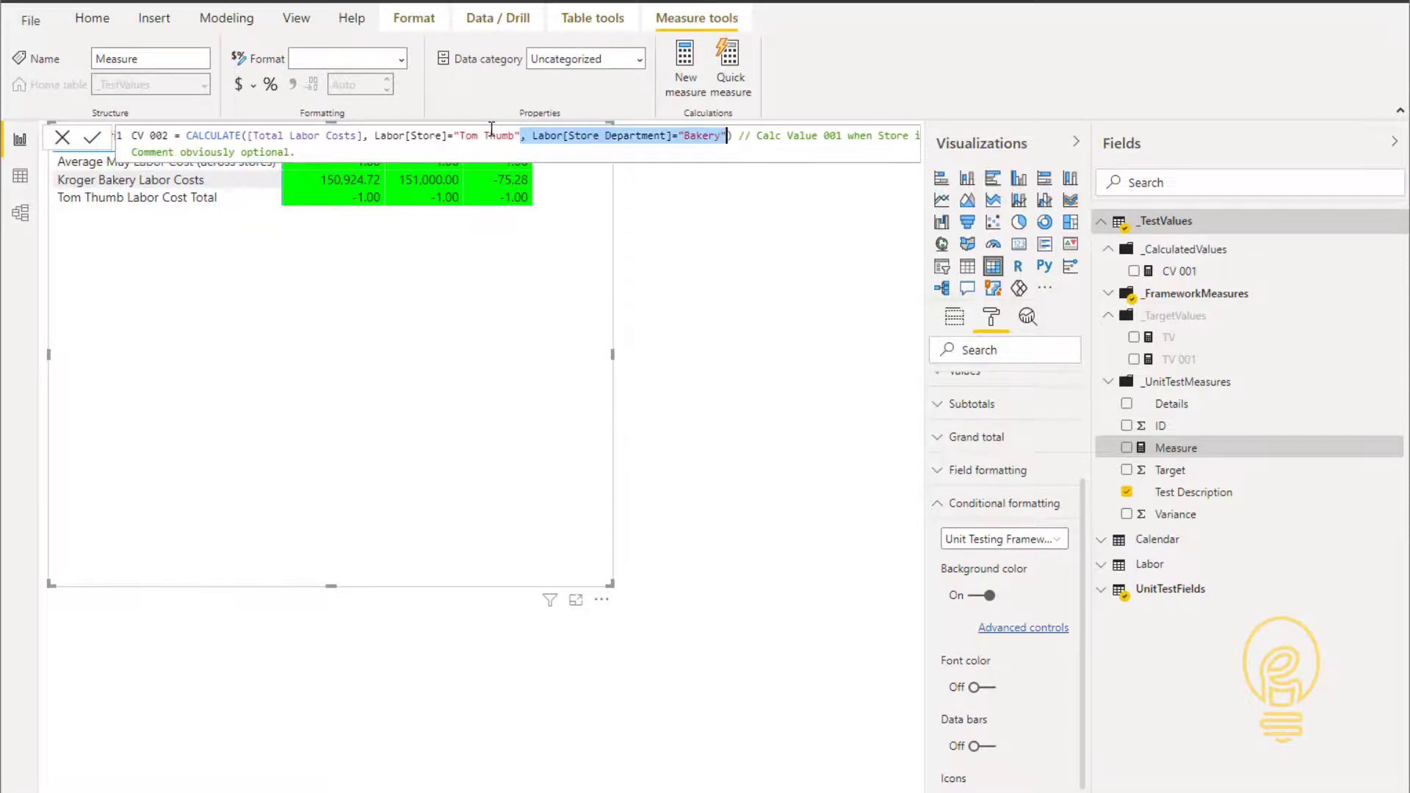
{"action": "key", "text": "Delete"}
Update the comment in the CV 002 formula so it refers to Calc Value 002.
{"action": "left_click", "coordinate": [641, 135]}
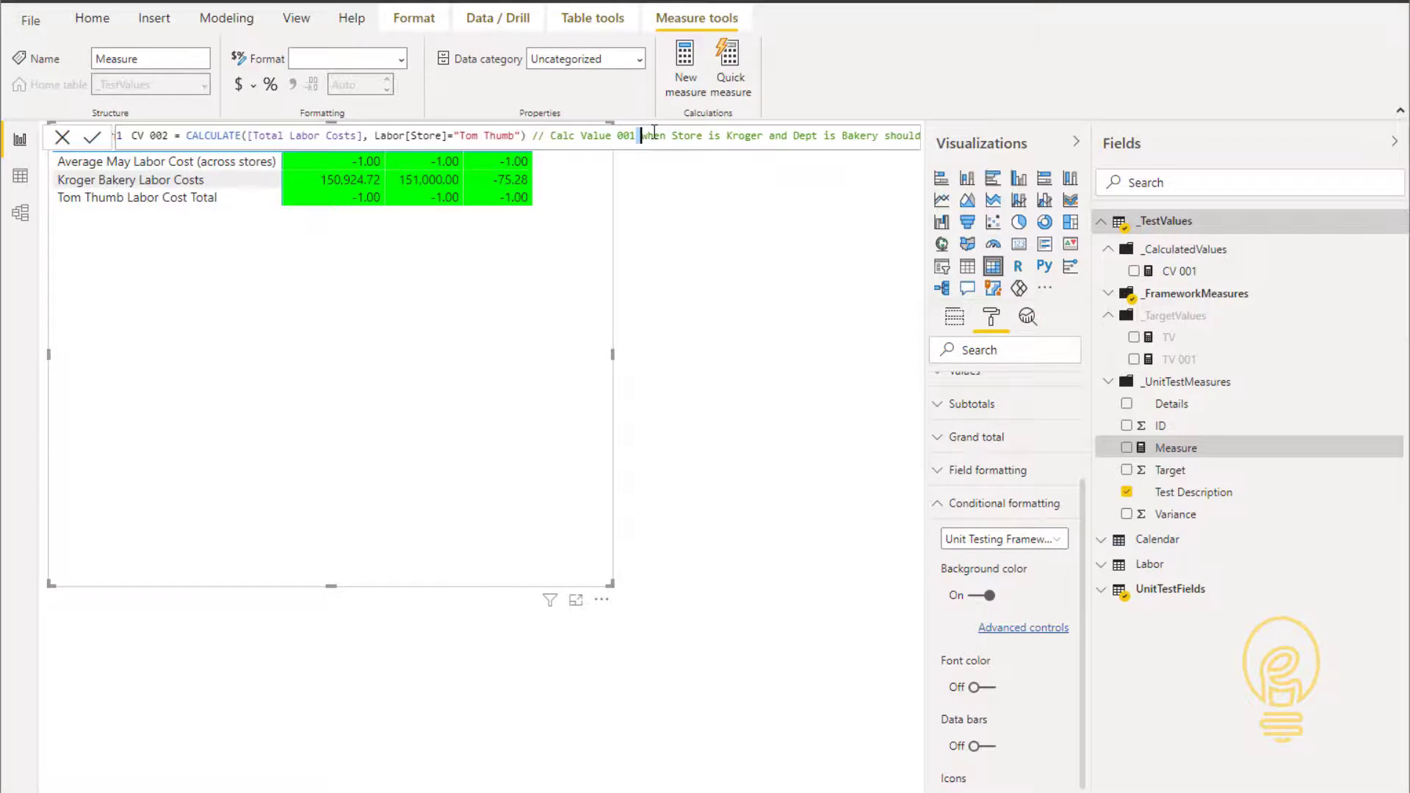
{"action": "key", "text": "BackSpace"}
{"action": "type", "text": "2"}
{"action": "double_click", "coordinate": [750, 135]}
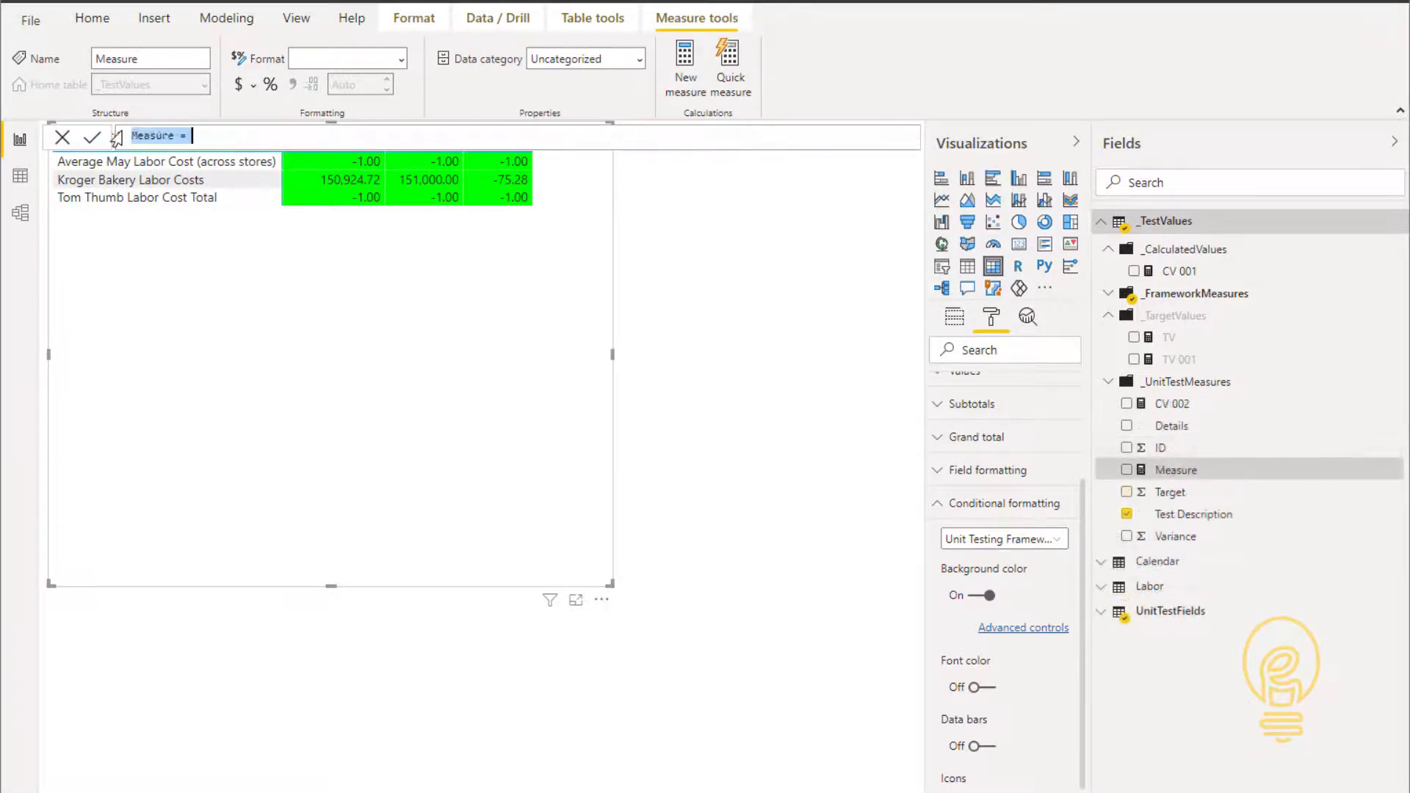
Create the measure UT 002 = [TV] - [CV 002] in the _TestValues table.
{"action": "type", "text": "UT "}
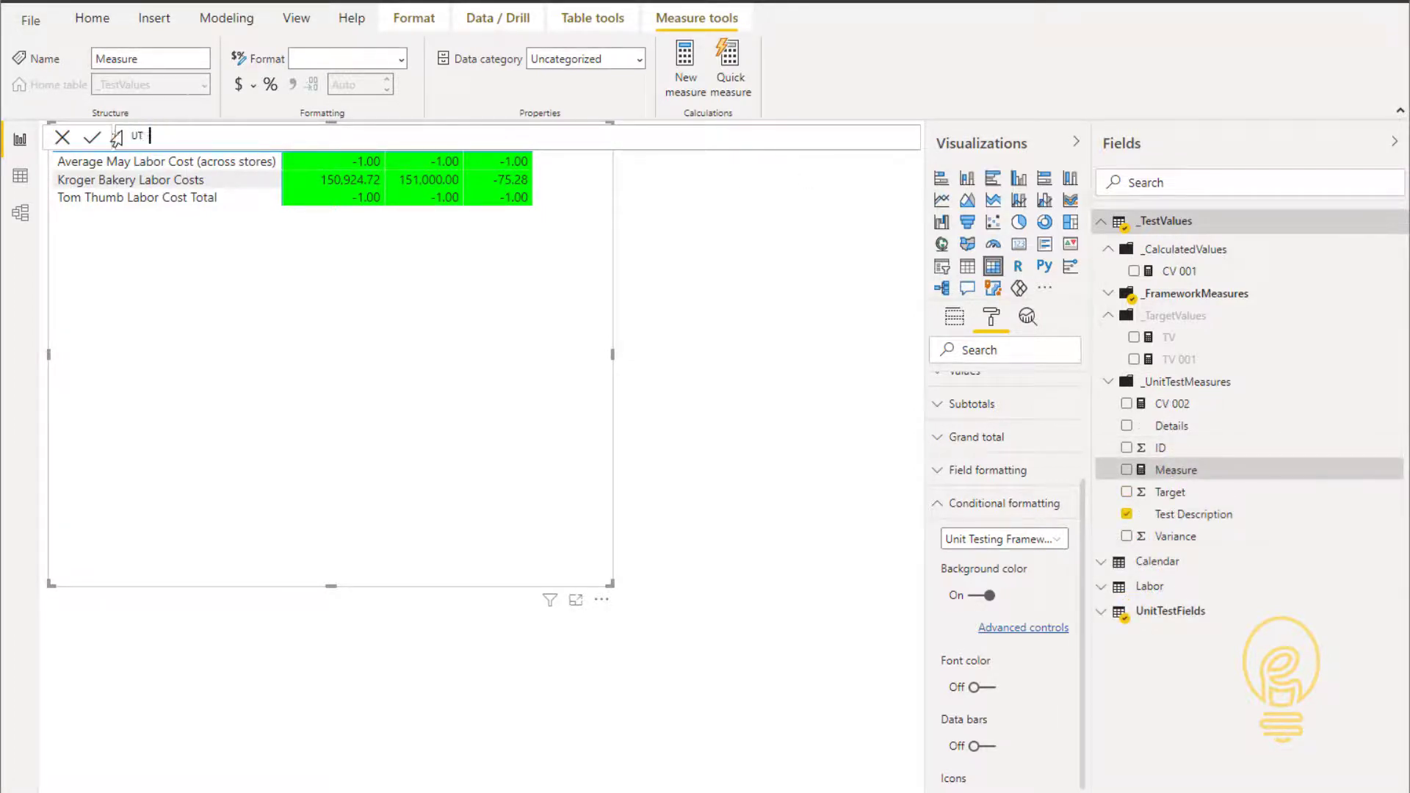
{"action": "type", "text": "002 = "}
{"action": "type", "text": "_TestValues[TV]"}
{"action": "key", "text": "Tab"}
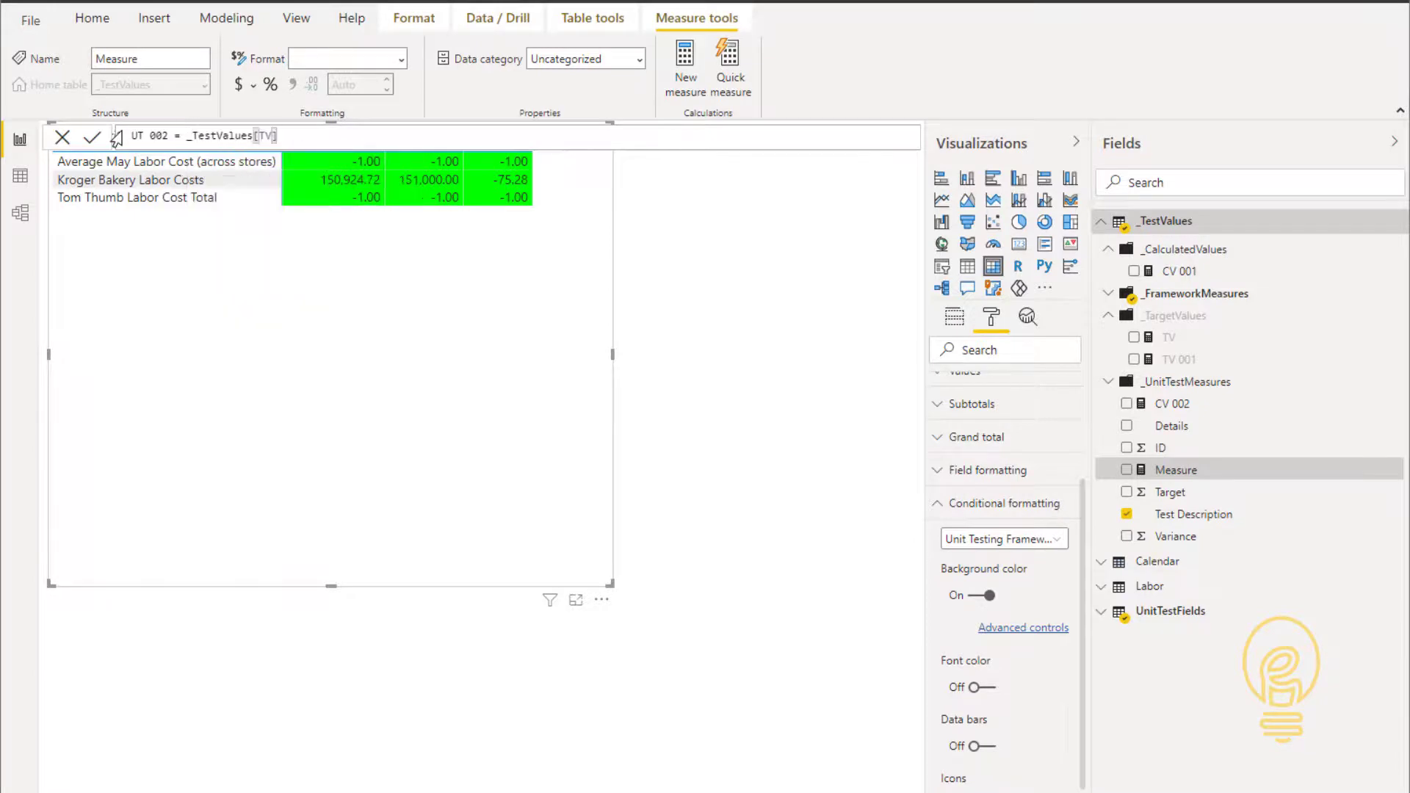
{"action": "key", "text": "ctrl+shift+Left"}
{"action": "key", "text": "BackSpace"}
{"action": "key", "text": "End"}
{"action": "type", "text": "-"}
{"action": "type", "text": " [CV"}
{"action": "key", "text": "Down"}
{"action": "key", "text": "Tab"}
{"action": "key", "text": "Return"}
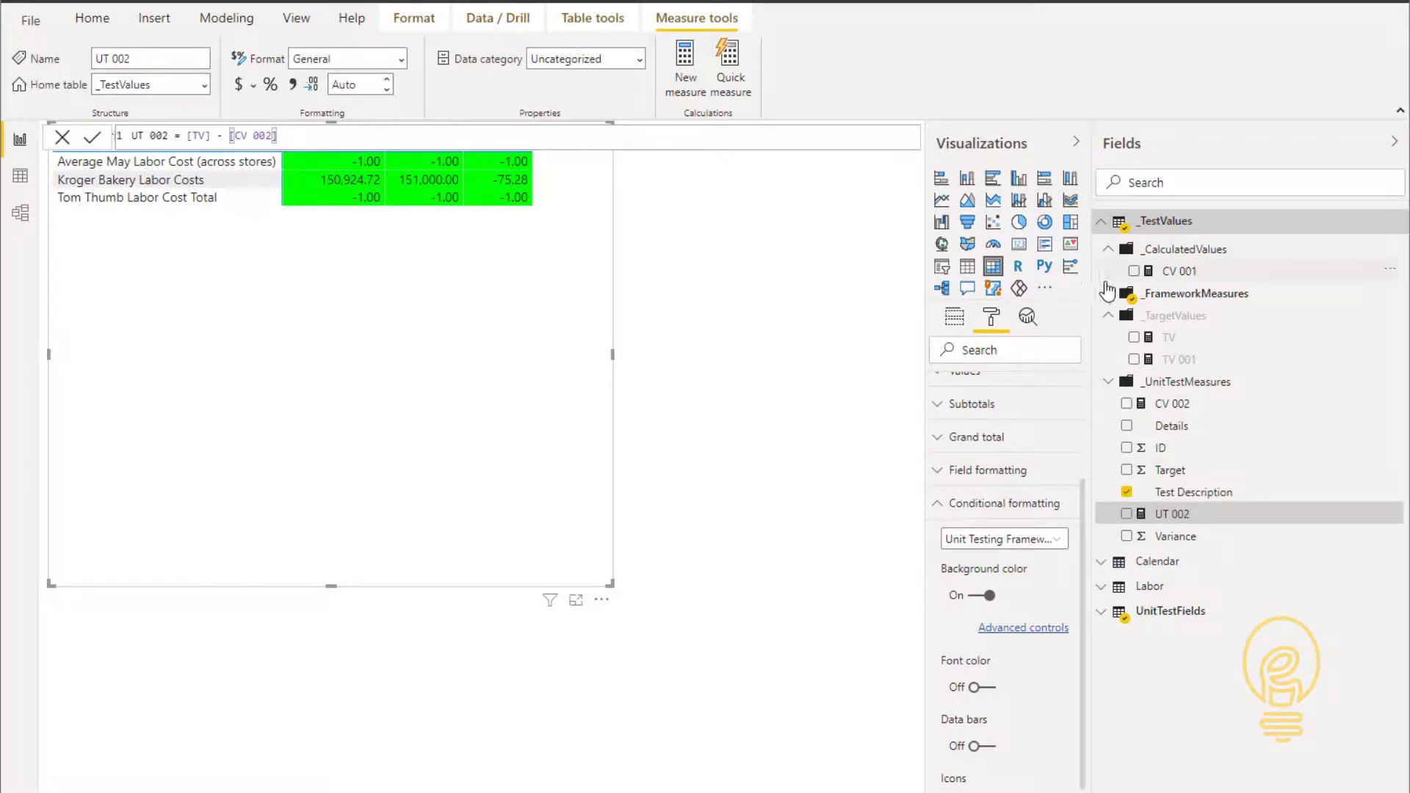
In the Unit Testing Framework Results formula, duplicate the active test 1 SWITCH line directly below itself.
{"action": "left_click", "coordinate": [1108, 294]}
{"action": "left_click", "coordinate": [1219, 337]}
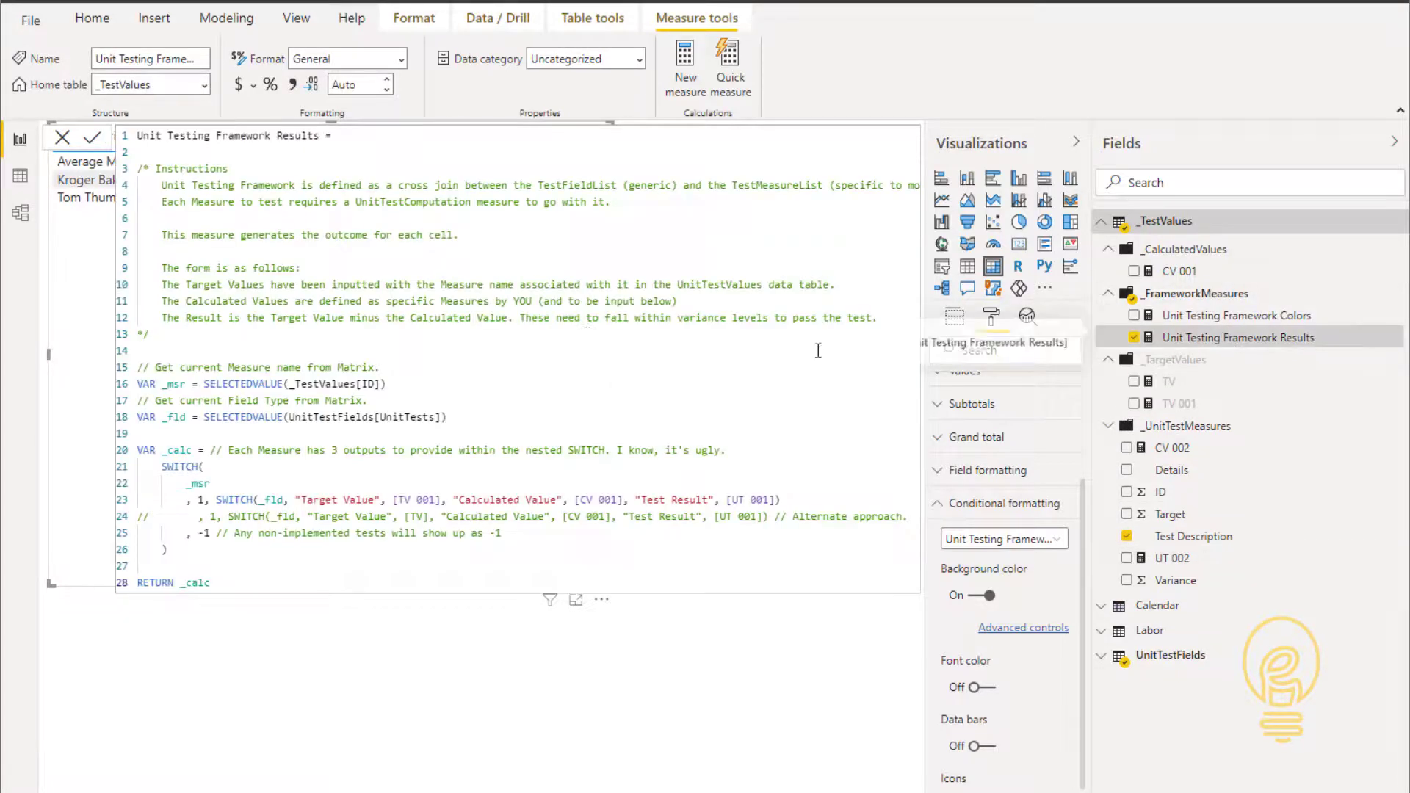
{"action": "left_click", "coordinate": [824, 496]}
{"action": "key", "text": "shift+Home"}
{"action": "key", "text": "ctrl+c"}
{"action": "key", "text": "End"}
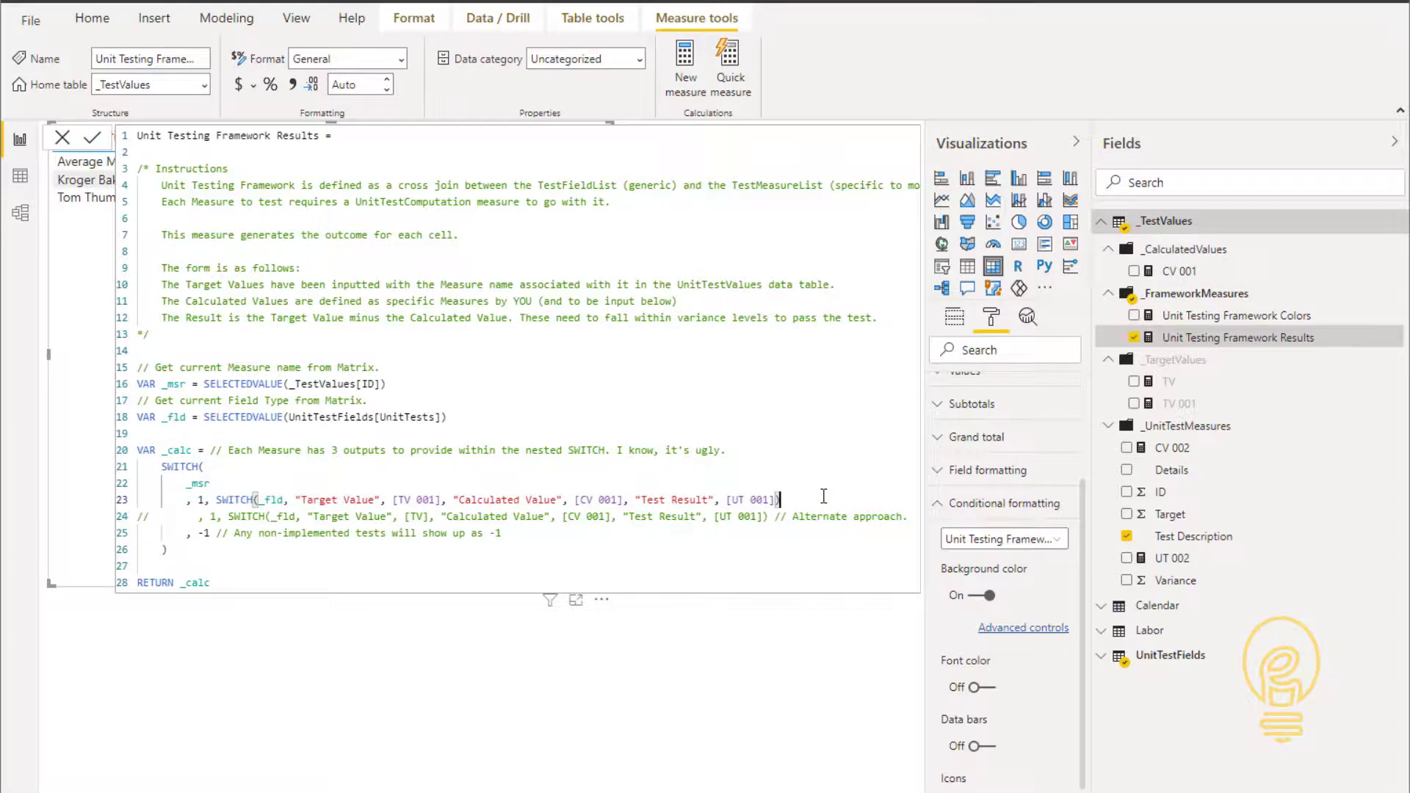
{"action": "key", "text": "Return"}
{"action": "key", "text": "ctrl+v"}
Number the duplicated SWITCH line as test 2 and change its Target Value measure to [TV].
{"action": "key", "text": "Home"}
{"action": "key", "text": "Right"}
{"action": "key", "text": "Right"}
{"action": "key", "text": "Right"}
{"action": "key", "text": "BackSpace"}
{"action": "type", "text": "2"}
{"action": "key", "text": "ctrl+Right"}
{"action": "key", "text": "ctrl+Right"}
{"action": "key", "text": "ctrl+Right"}
{"action": "key", "text": "ctrl+Right"}
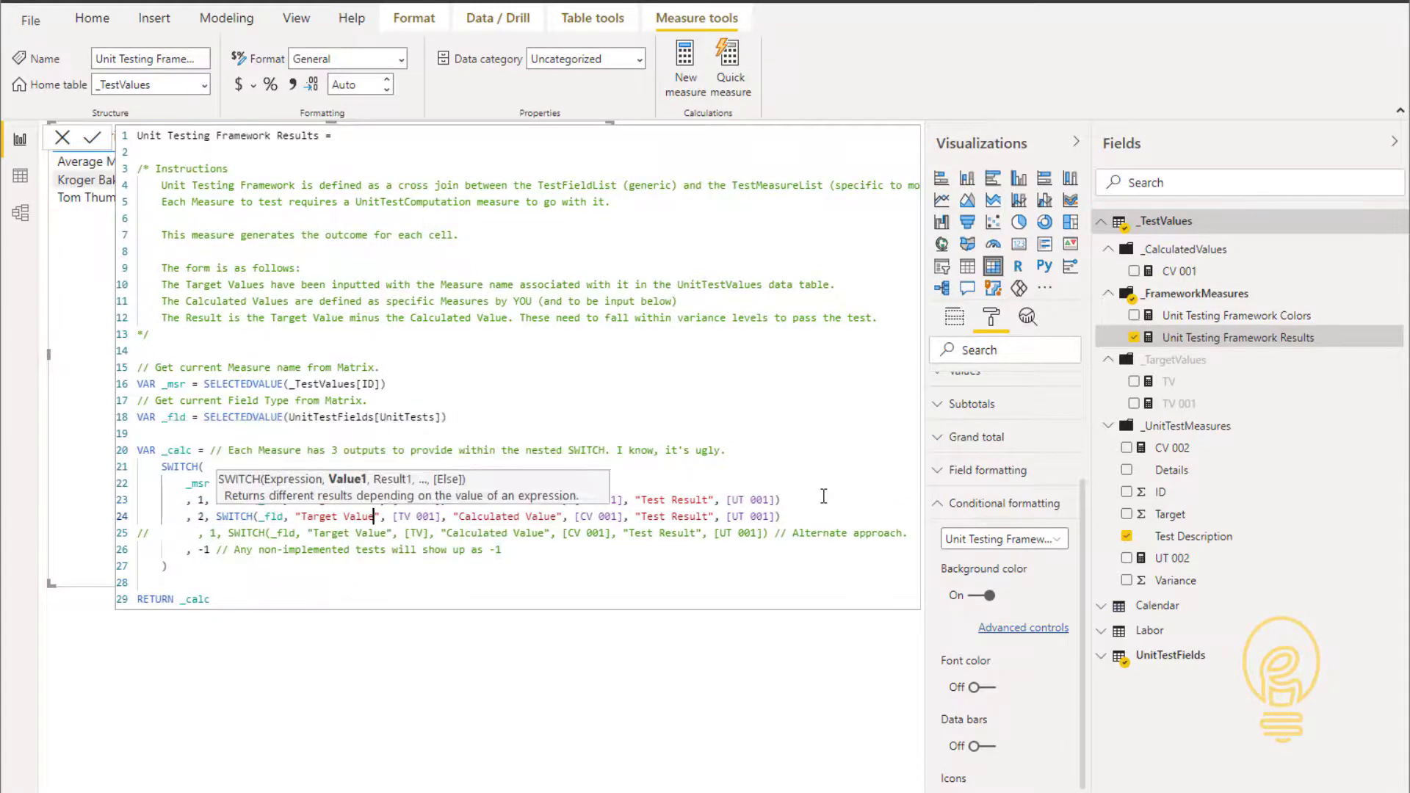
{"action": "key", "text": "ctrl+Right"}
{"action": "key", "text": "ctrl+Right"}
{"action": "key", "text": "ctrl+Right"}
{"action": "key", "text": "BackSpace"}
{"action": "key", "text": "BackSpace"}
{"action": "key", "text": "BackSpace"}
{"action": "key", "text": "BackSpace"}
Change the Calculated Value measure in the test 2 line to [CV 002].
{"action": "key", "text": "ctrl+Right"}
{"action": "key", "text": "ctrl+Right"}
{"action": "key", "text": "ctrl+Right"}
{"action": "key", "text": "ctrl+Right"}
{"action": "key", "text": "ctrl+Right"}
{"action": "key", "text": "BackSpace"}
{"action": "key", "text": "BackSpace"}
{"action": "type", "text": "2"}
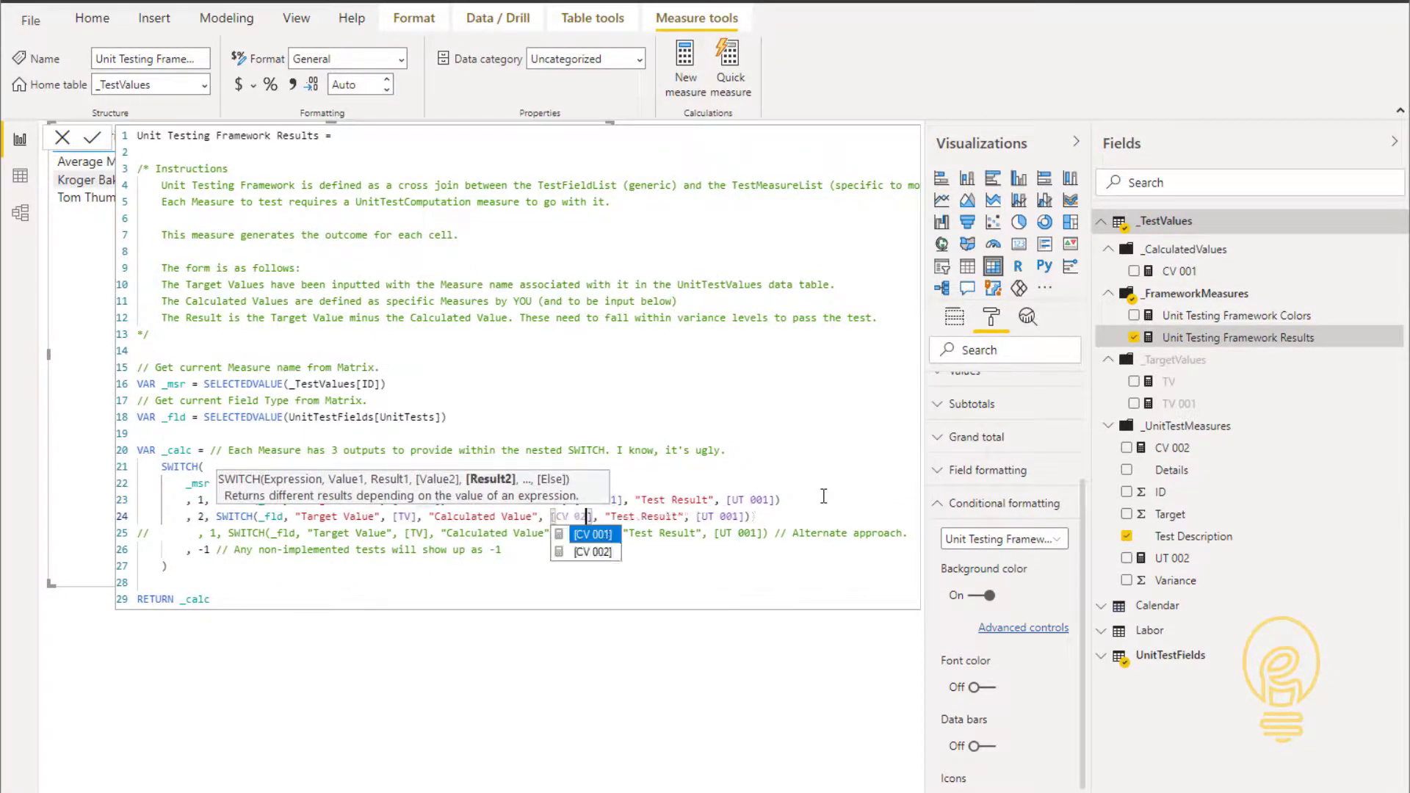
{"action": "key", "text": "Down"}
{"action": "key", "text": "Tab"}
Change the Test Result measure in the test 2 line to [UT 002] and commit the formula.
{"action": "key", "text": "ctrl+Right"}
{"action": "key", "text": "ctrl+Right"}
{"action": "key", "text": "ctrl+Right"}
{"action": "key", "text": "ctrl+Right"}
{"action": "key", "text": "ctrl+Right"}
{"action": "key", "text": "BackSpace"}
{"action": "type", "text": "2"}
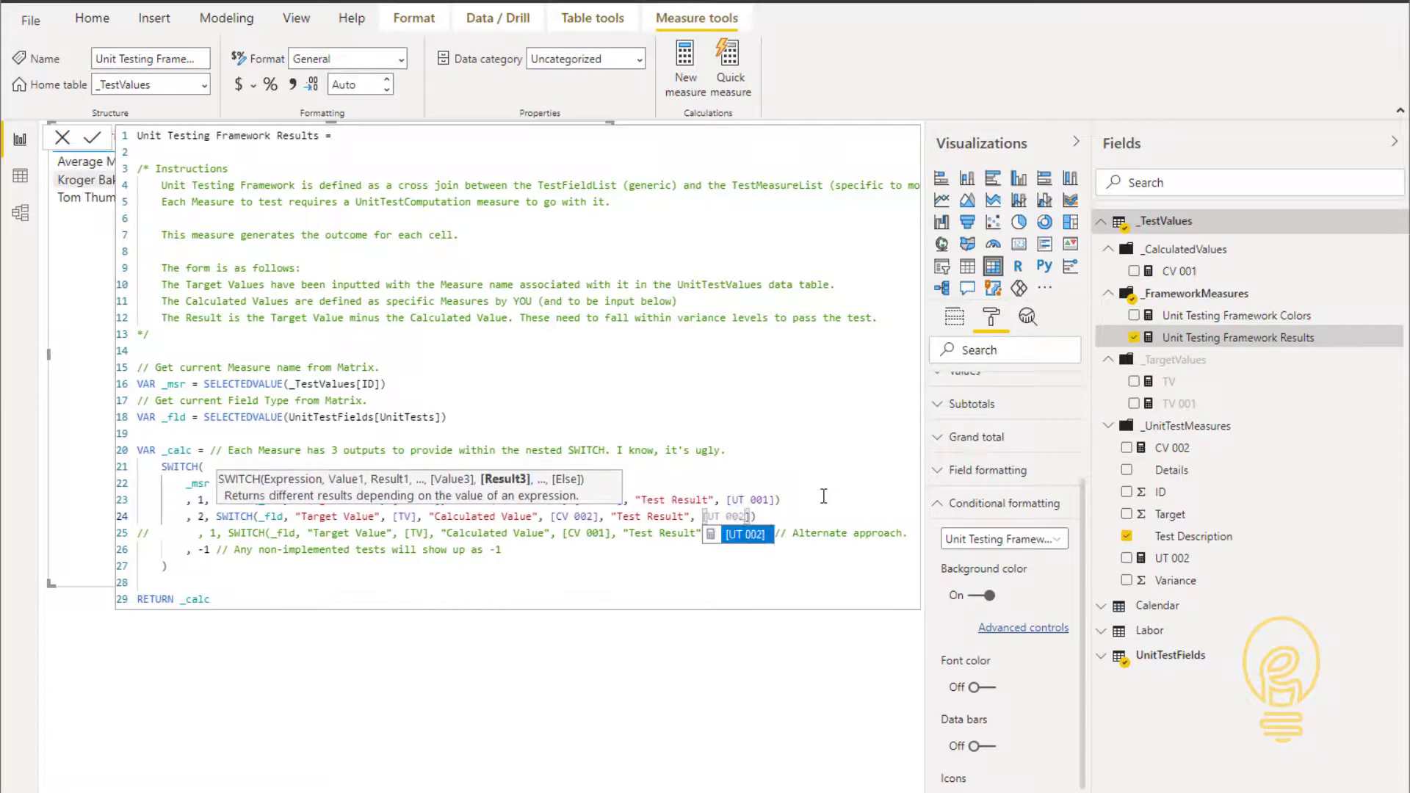
{"action": "key", "text": "Tab"}
{"action": "key", "text": "Return"}
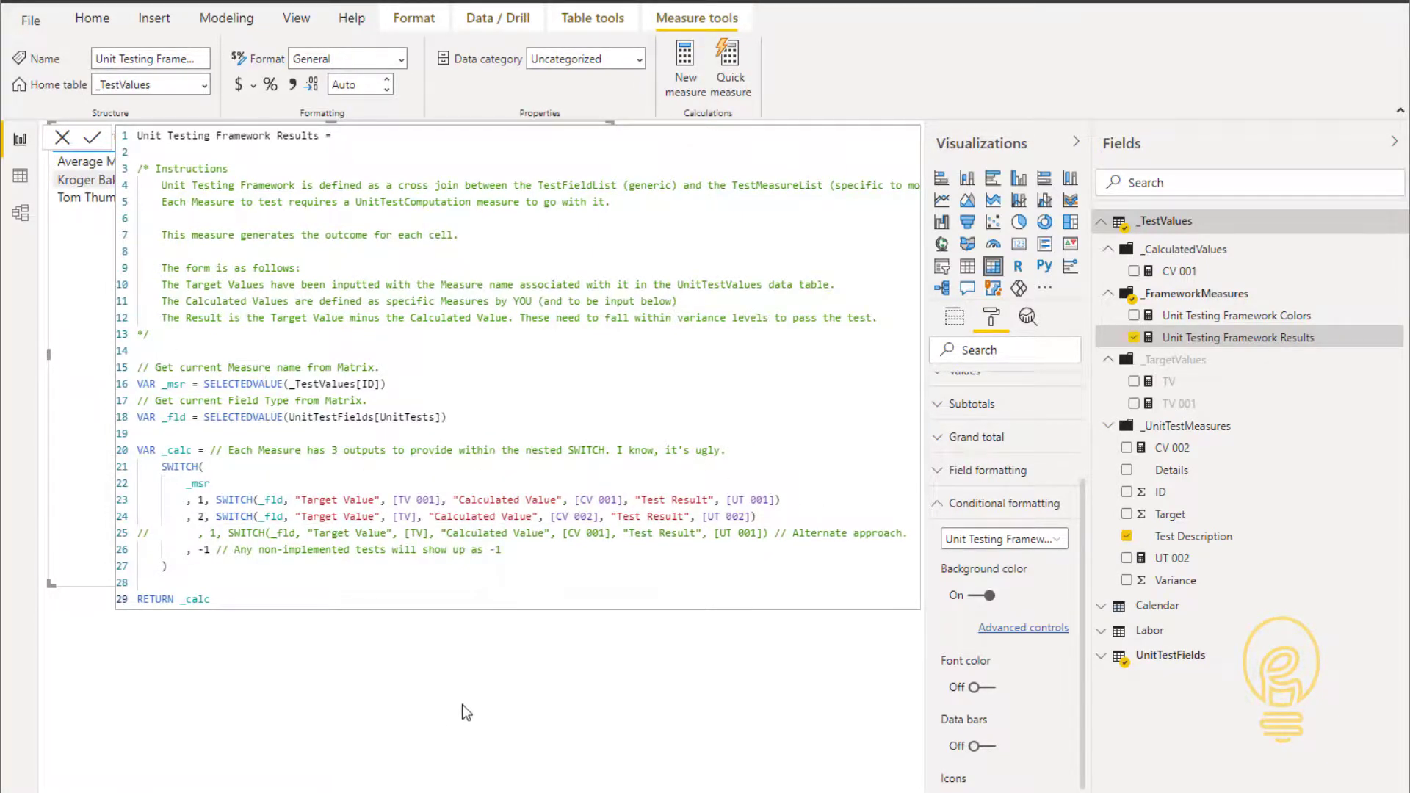
{"action": "left_click", "coordinate": [111, 334]}
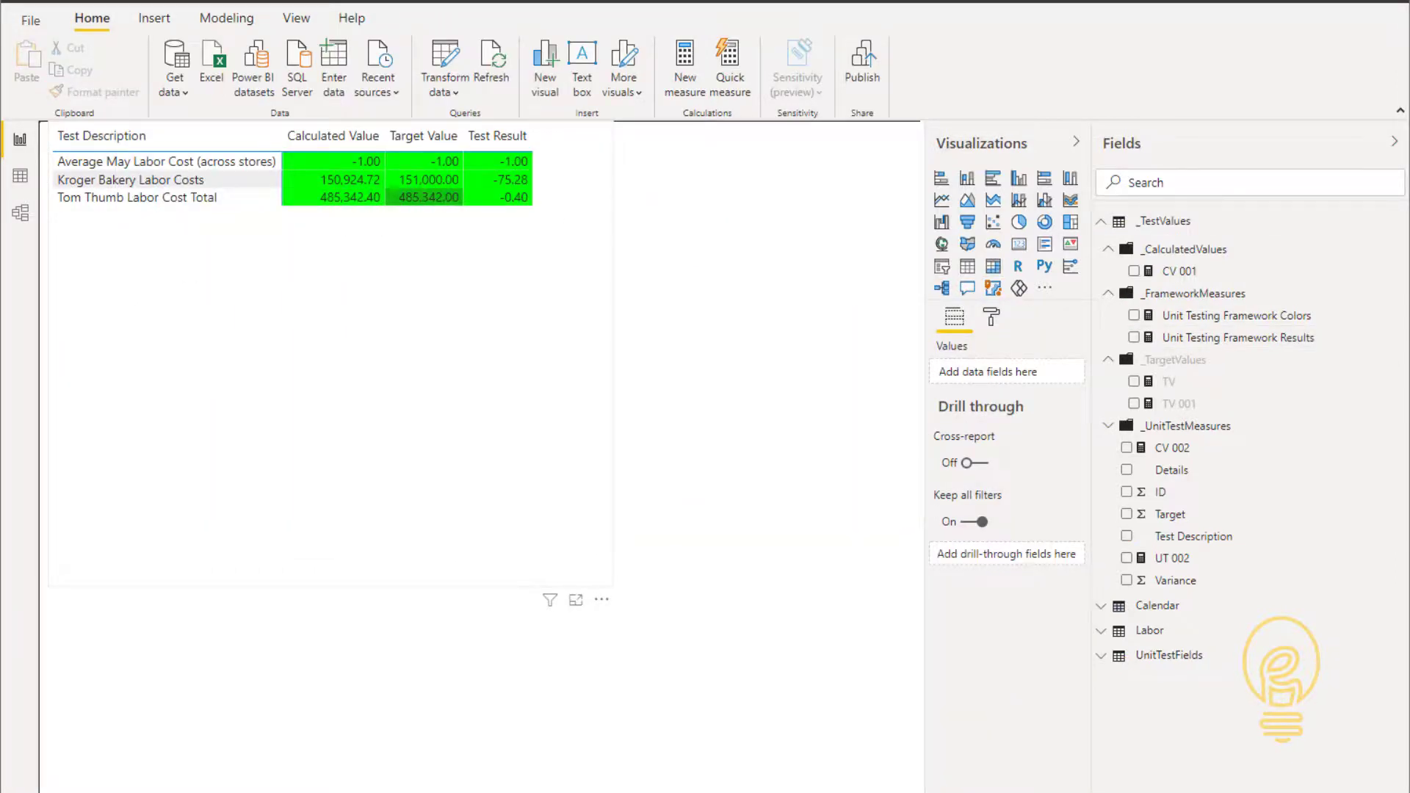
Add the case ", 2, [UT 002]" to the SWITCH in Unit Testing Framework Colors and commit the formula.
{"action": "left_click", "coordinate": [1390, 315]}
{"action": "left_click", "coordinate": [1223, 315]}
{"action": "left_click", "coordinate": [323, 551]}
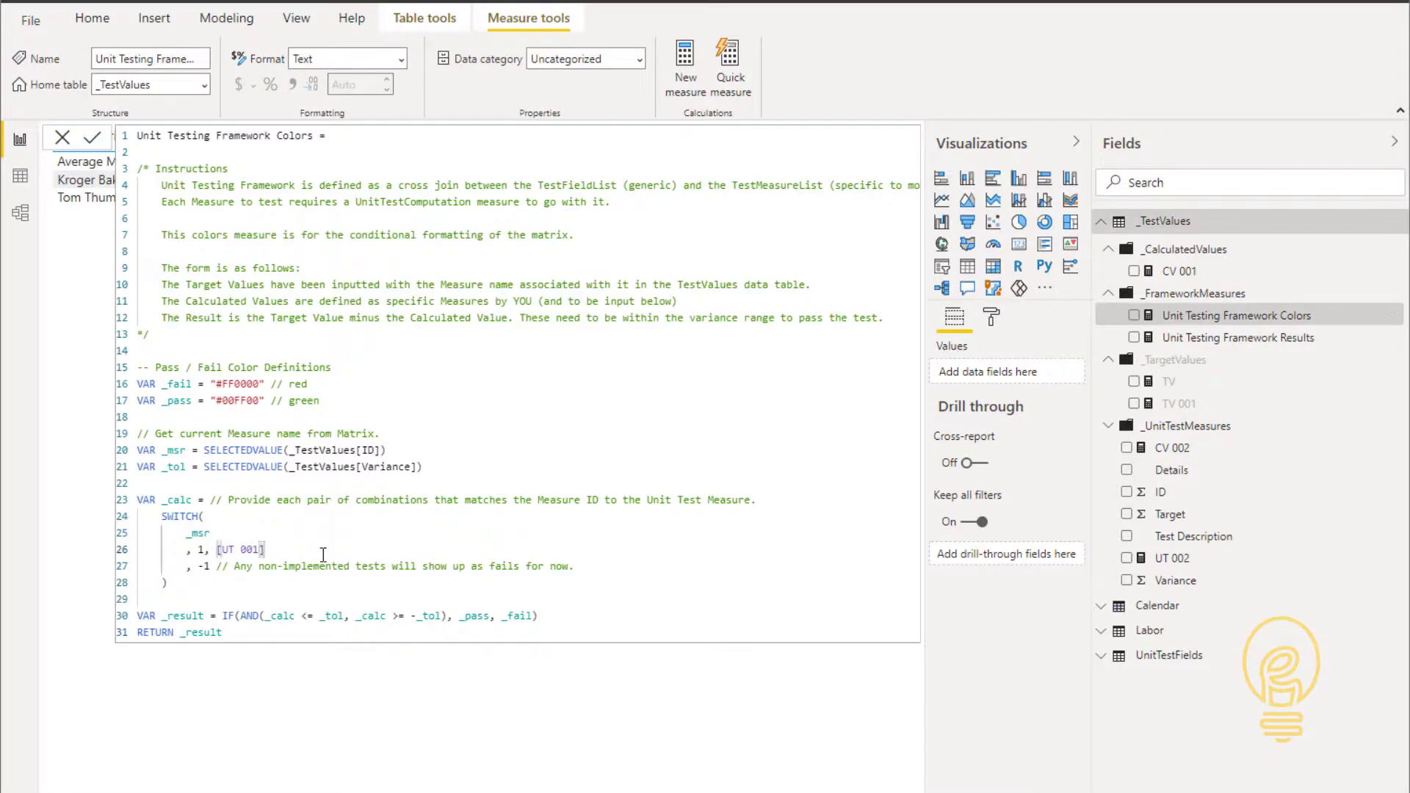
{"action": "key", "text": "Return"}
{"action": "type", "text": ", 2, [UT 002]"}
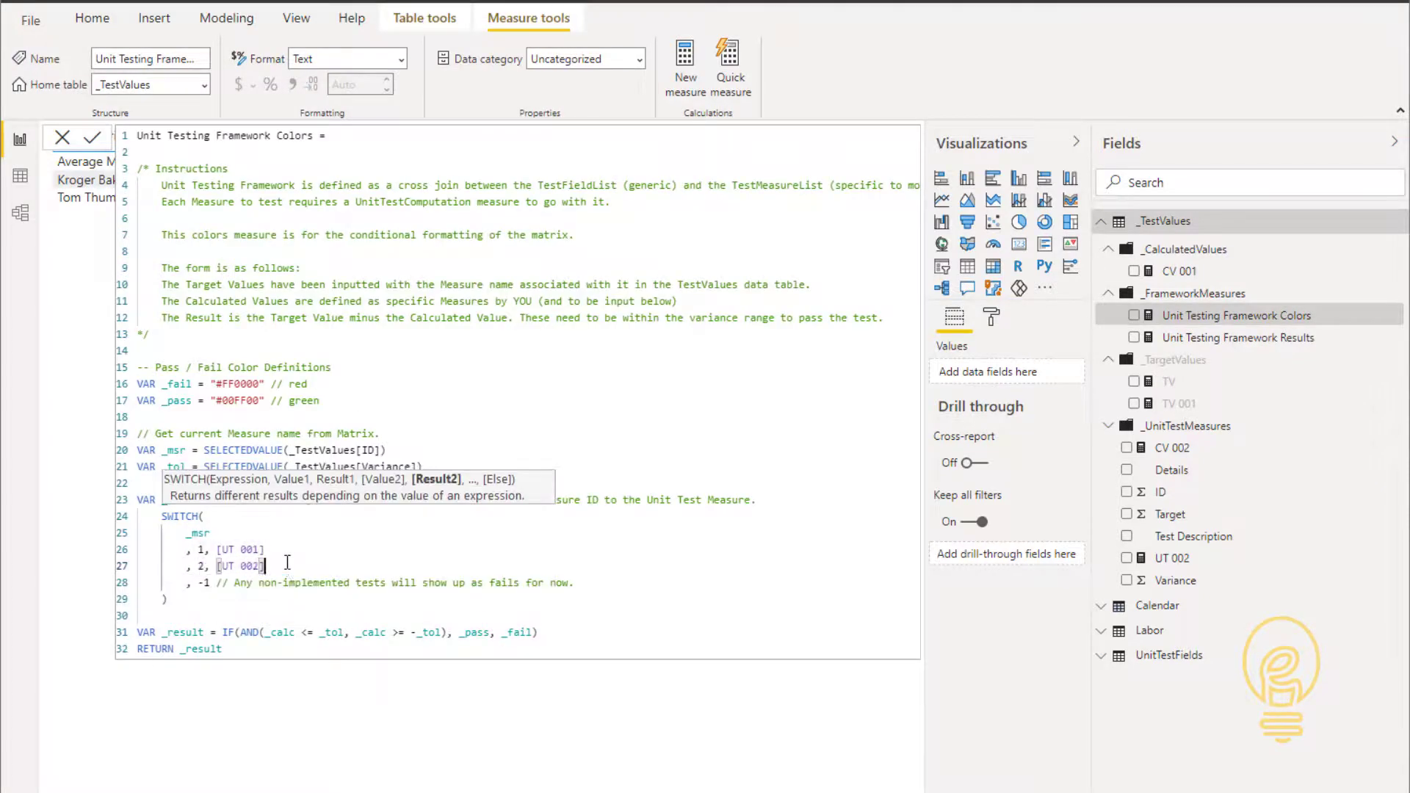
{"action": "left_click", "coordinate": [469, 720]}
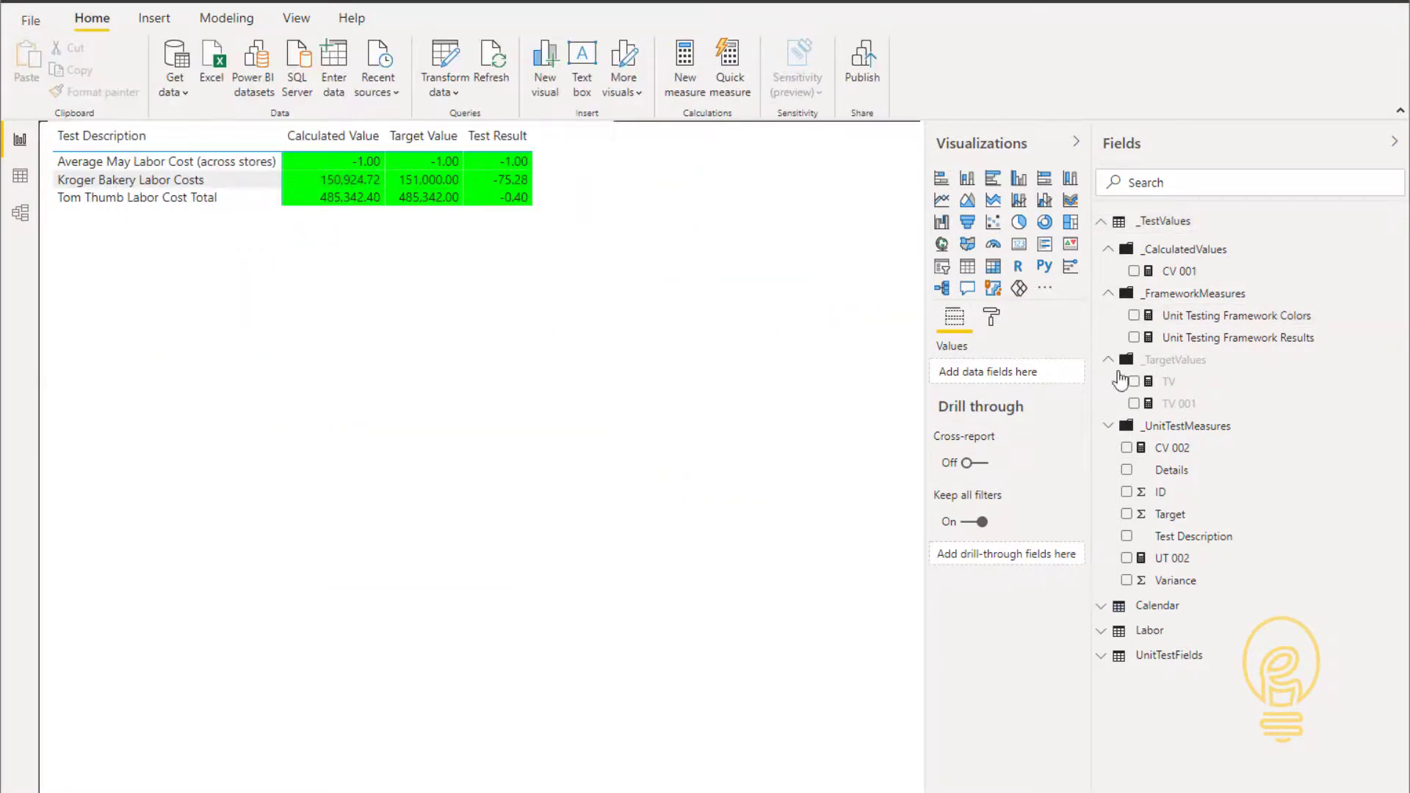
Create the measure CV 003 = CALCULATE([Average Labor Costs], 'Calendar'[Month Name]="May") in the _TestValues table.
{"action": "left_click", "coordinate": [1395, 220]}
{"action": "left_click", "coordinate": [1256, 237]}
{"action": "type", "text": "CV"}
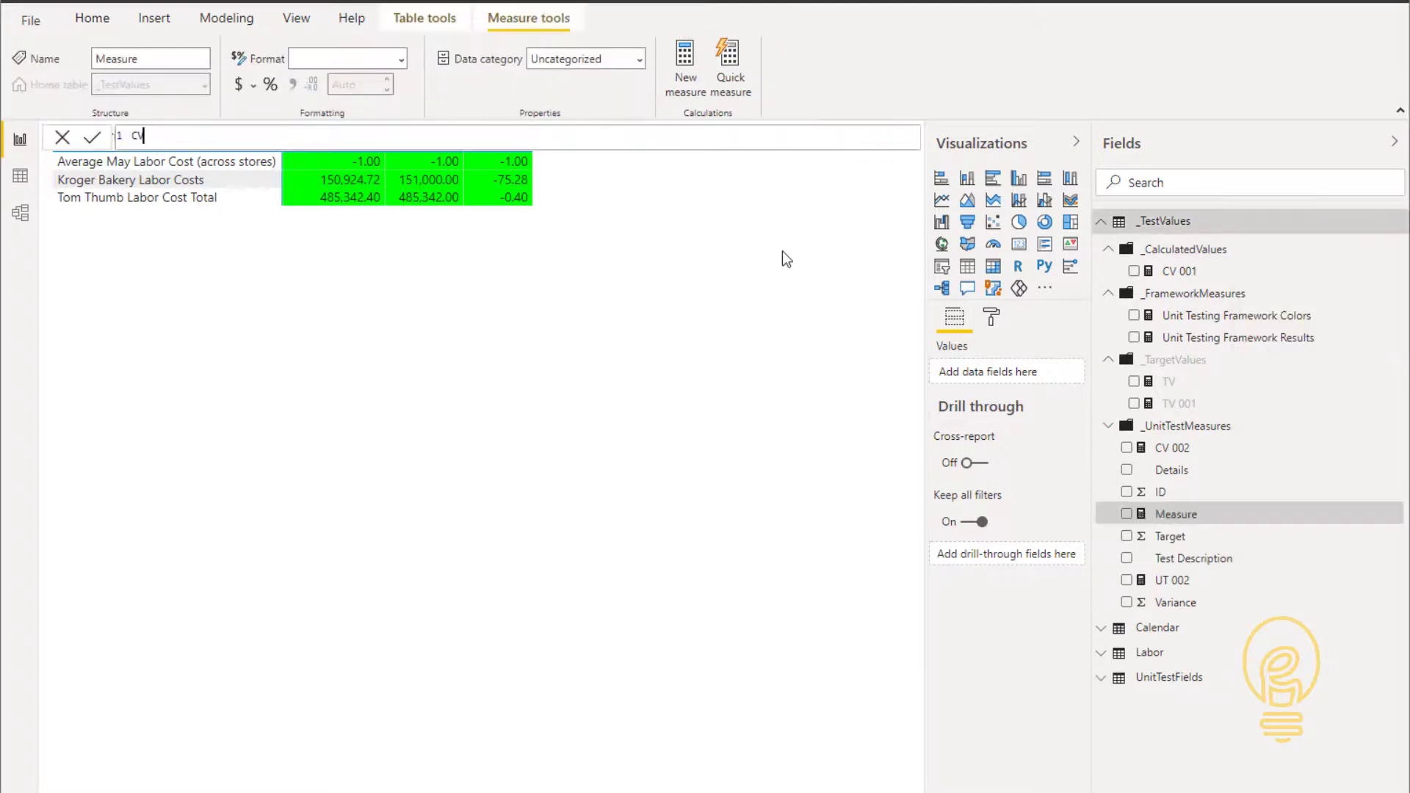
{"action": "type", "text": " 003 = CALCULATE([Average Labor Costs],"}
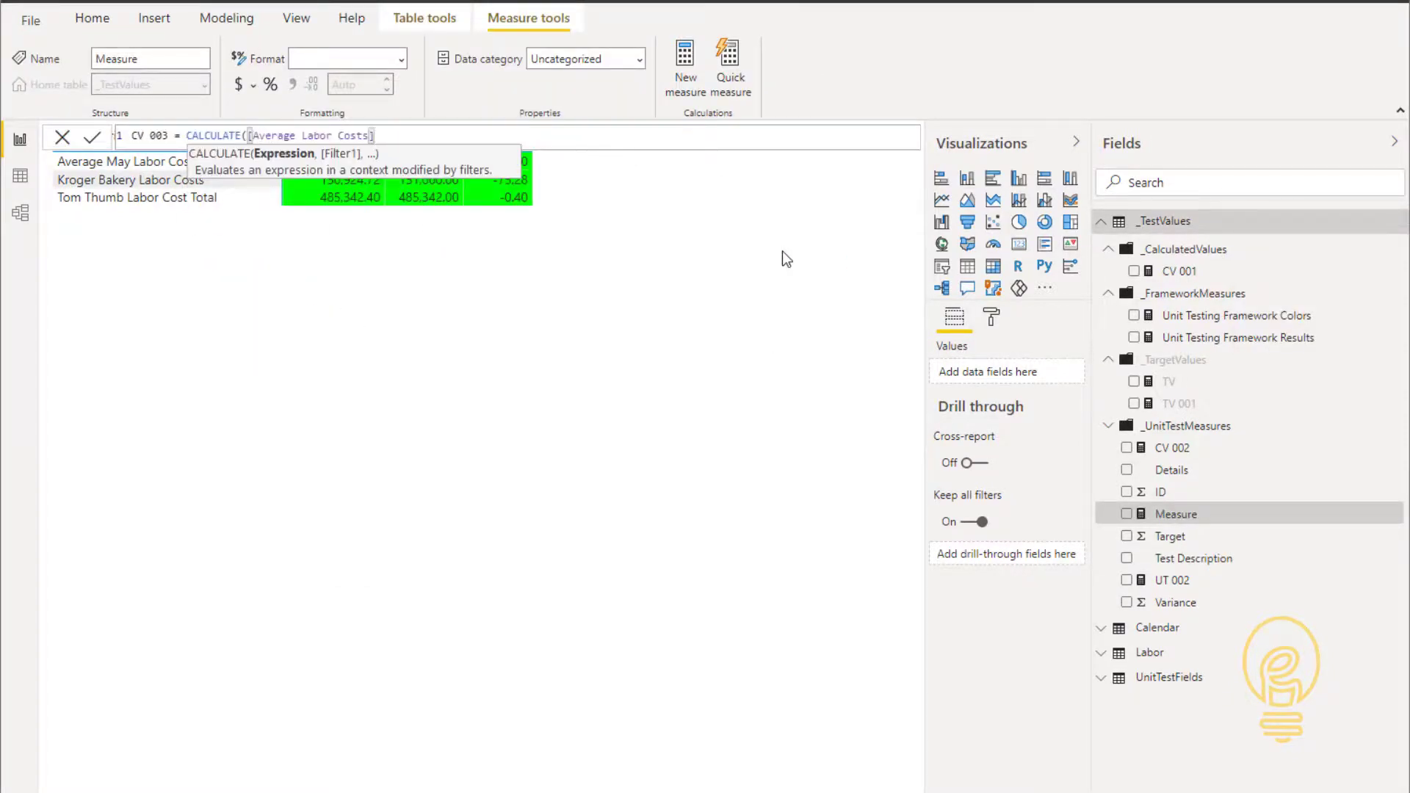
{"action": "type", "text": " 'Calendar'[Month Name]="}
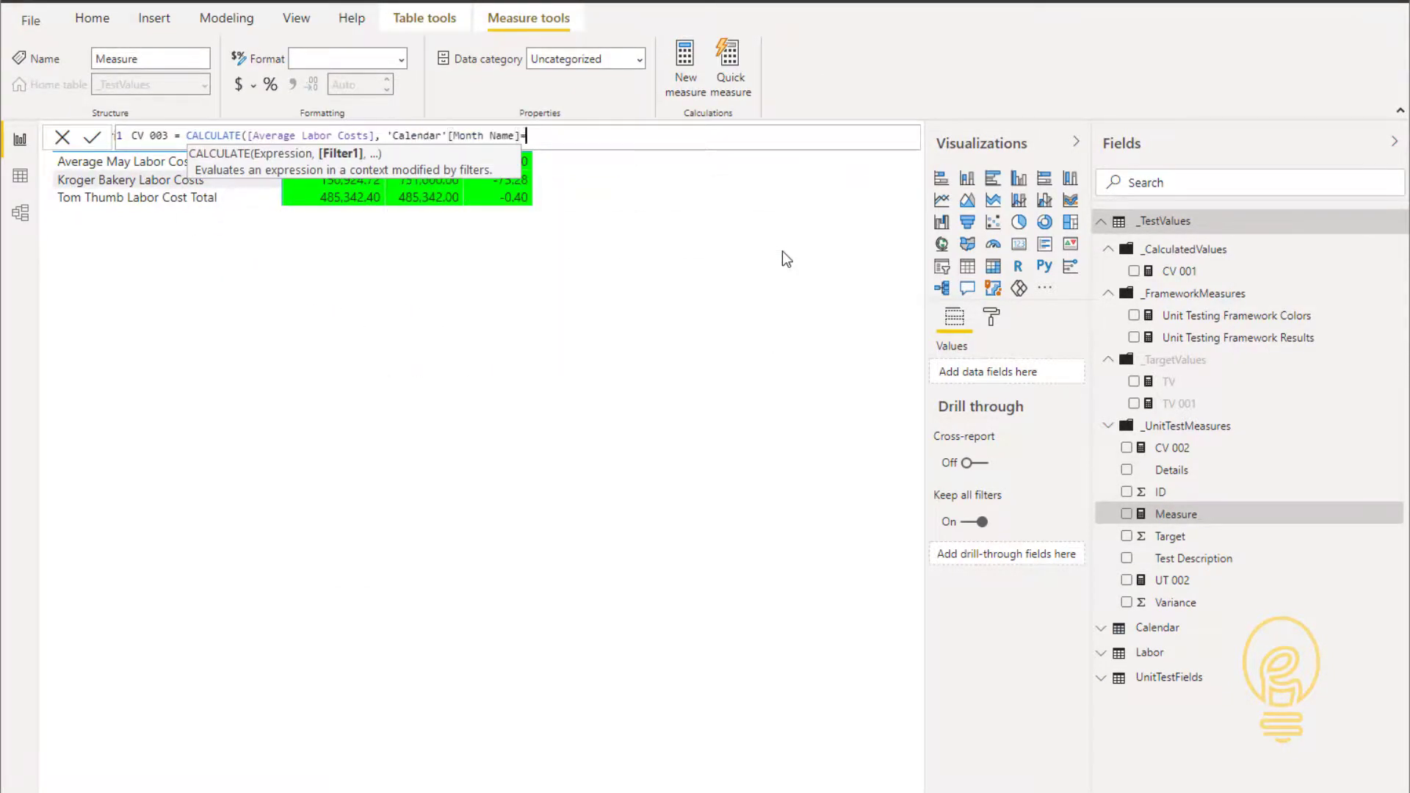
{"action": "type", "text": "\"May\")"}
{"action": "key", "text": "Return"}
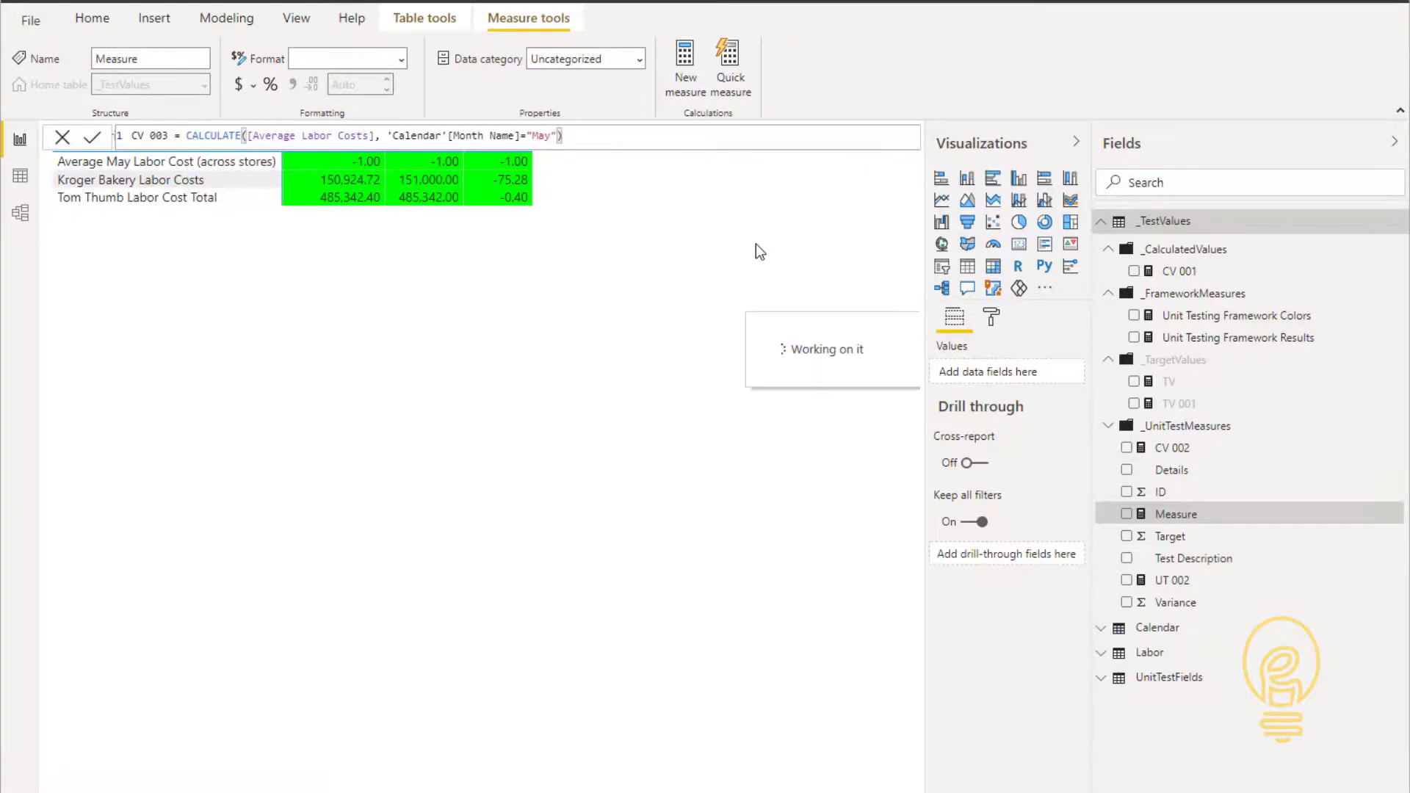
Create the measure UT 003 = [TV] - [CV 003] in the _TestValues table.
{"action": "right_click", "coordinate": [1338, 237]}
{"action": "left_click", "coordinate": [1338, 236]}
{"action": "type", "text": "UT 003 = [TV] - [CV 003]"}
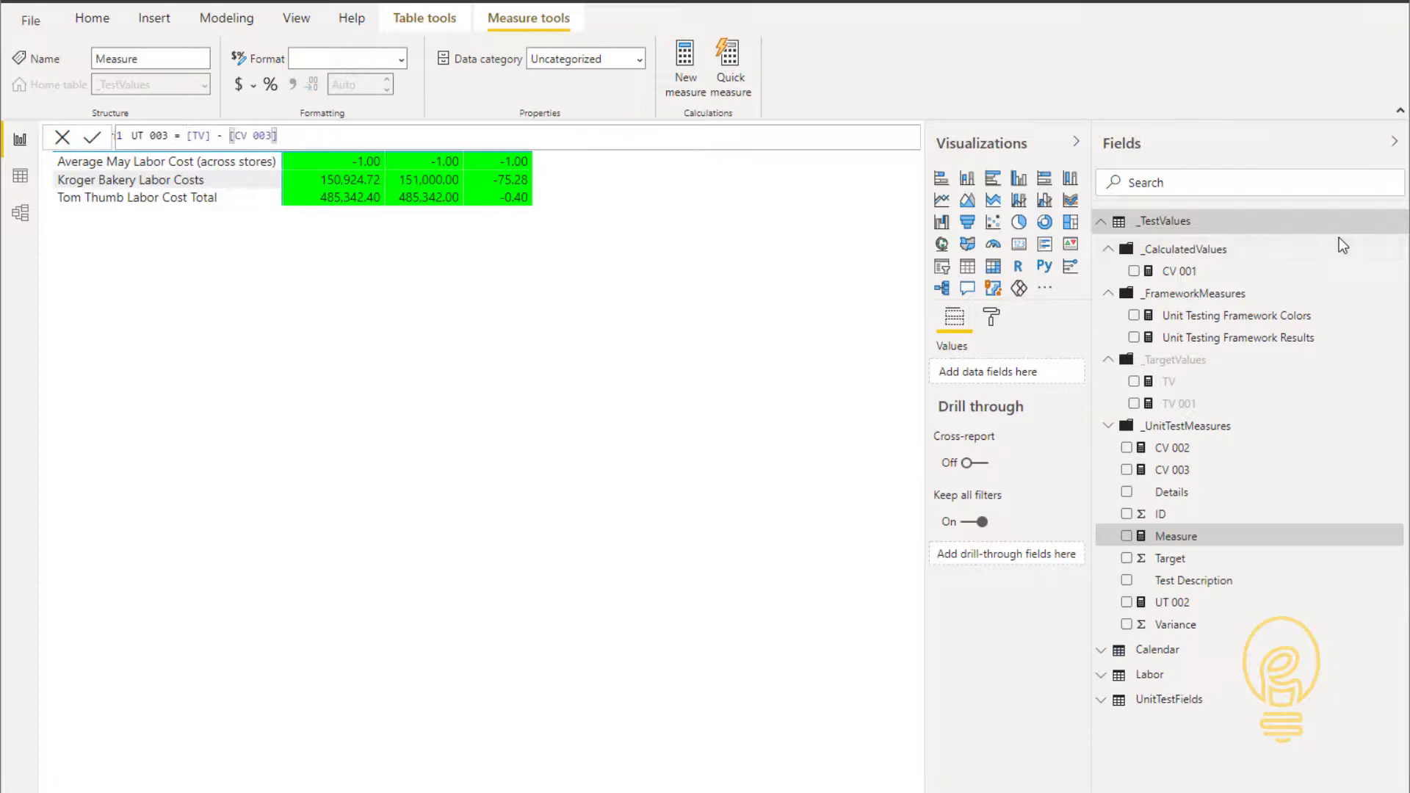
{"action": "key", "text": "Return"}
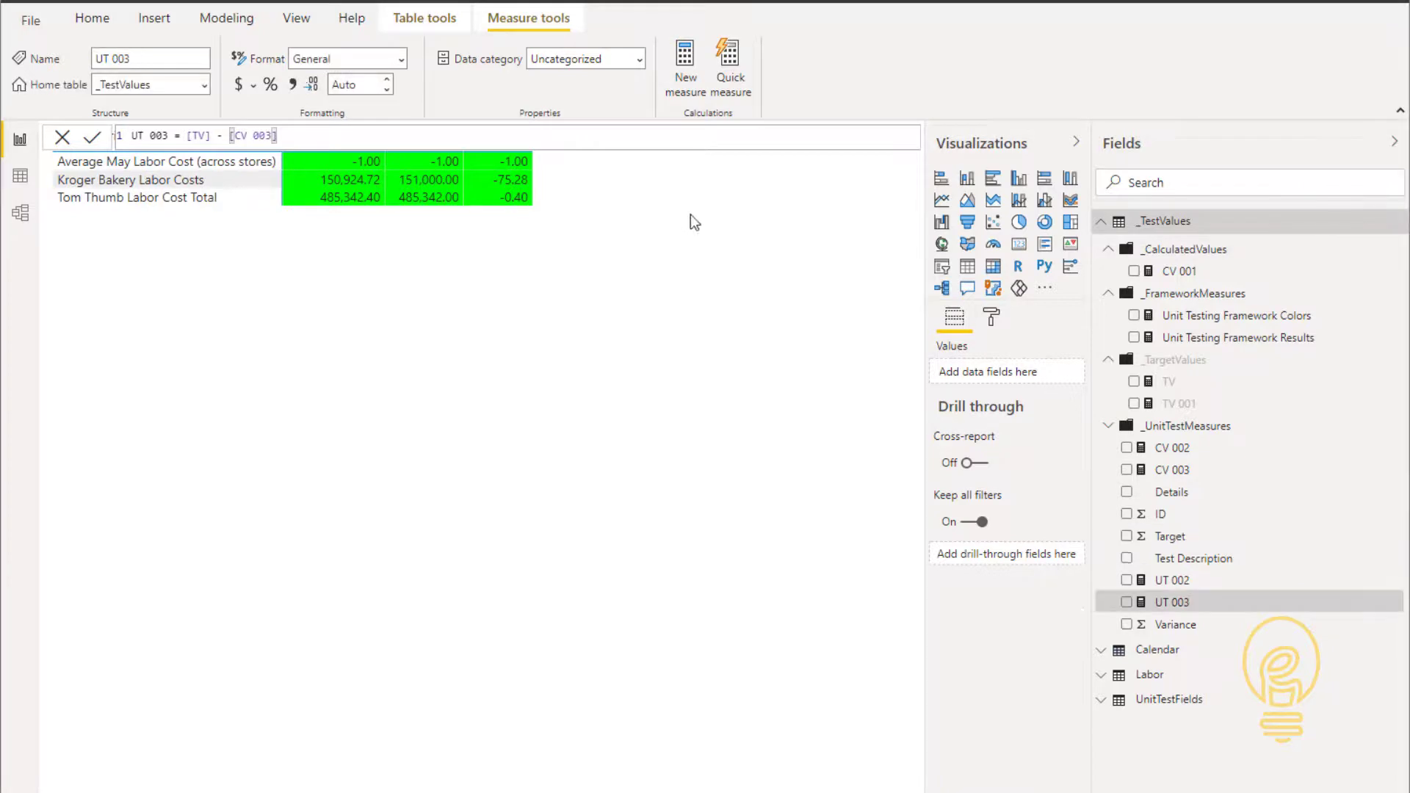
Duplicate the test 2 line in Unit Testing Framework Results as a test 3 case that uses [CV 003] and [UT 003].
{"action": "left_click", "coordinate": [1253, 338]}
{"action": "left_click", "coordinate": [798, 518]}
{"action": "key", "text": "alt+shift+Down"}
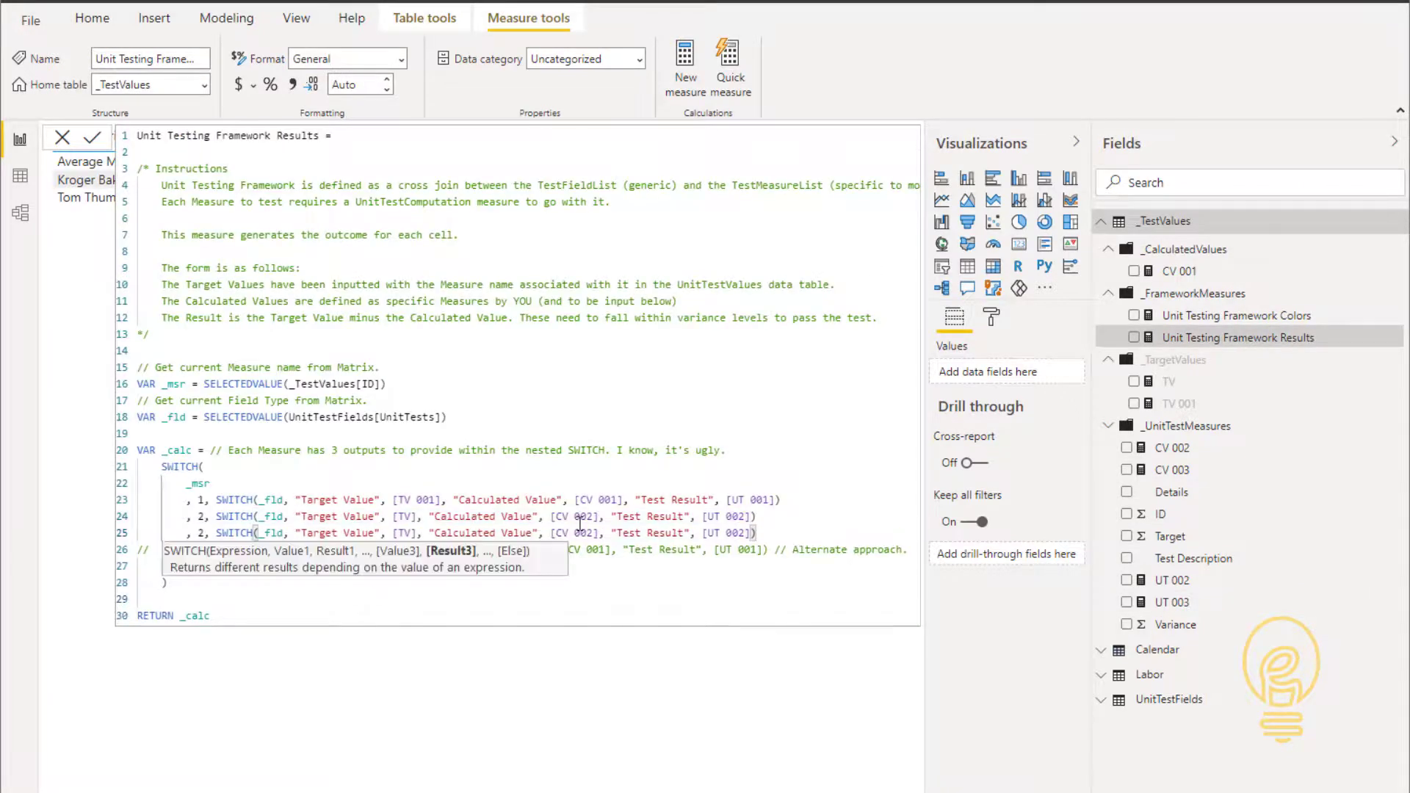
{"action": "left_click", "coordinate": [594, 533]}
{"action": "key", "text": "BackSpace"}
{"action": "type", "text": "3"}
{"action": "left_click", "coordinate": [744, 533]}
{"action": "key", "text": "BackSpace"}
{"action": "type", "text": "3"}
Add the case ", 3, [UT 003]" to the SWITCH in Unit Testing Framework Colors and commit the formula.
{"action": "left_click", "coordinate": [1255, 317]}
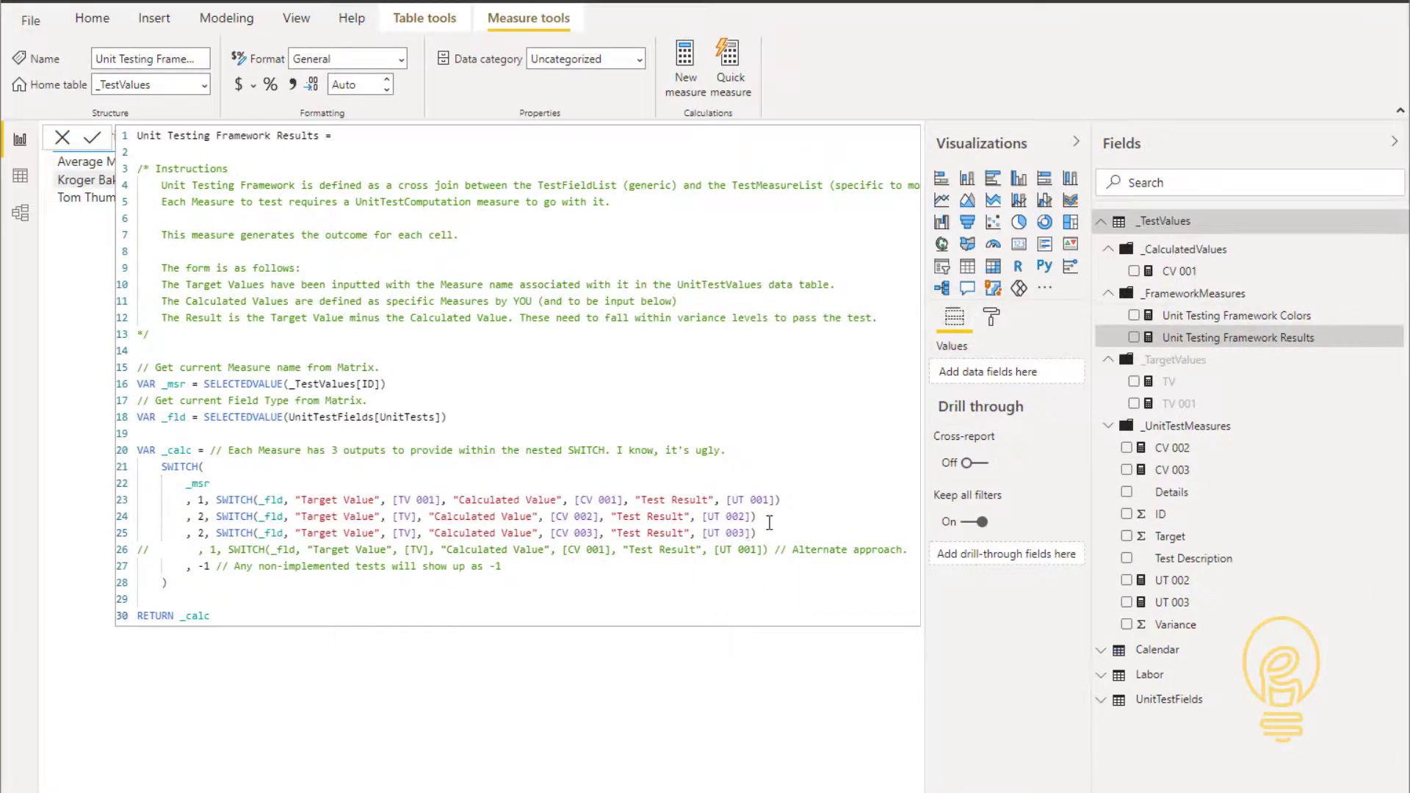
{"action": "left_click", "coordinate": [1227, 317]}
{"action": "left_click", "coordinate": [563, 571]}
{"action": "key", "text": "Return"}
{"action": "type", "text": ", 3, [UT 003]"}
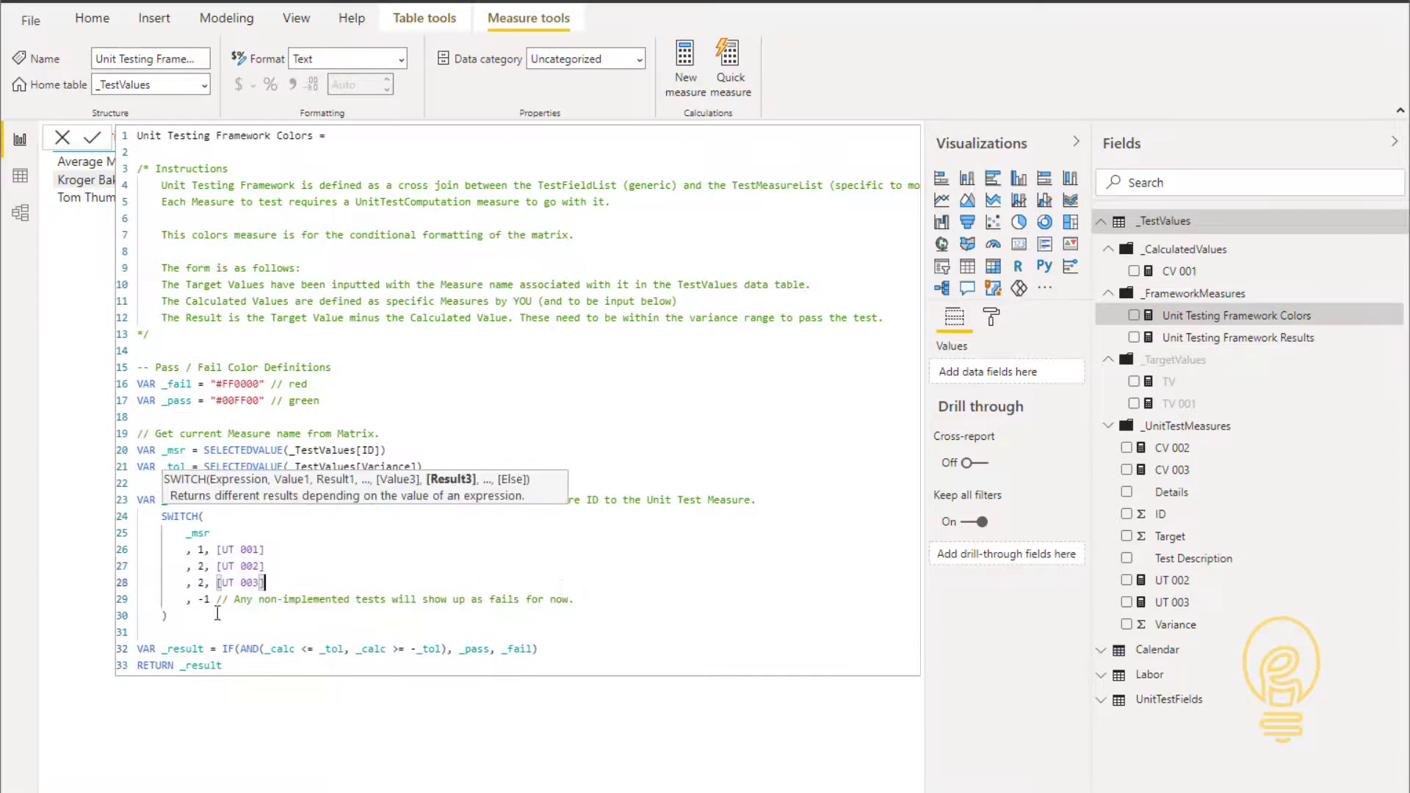
{"action": "left_click", "coordinate": [92, 141]}
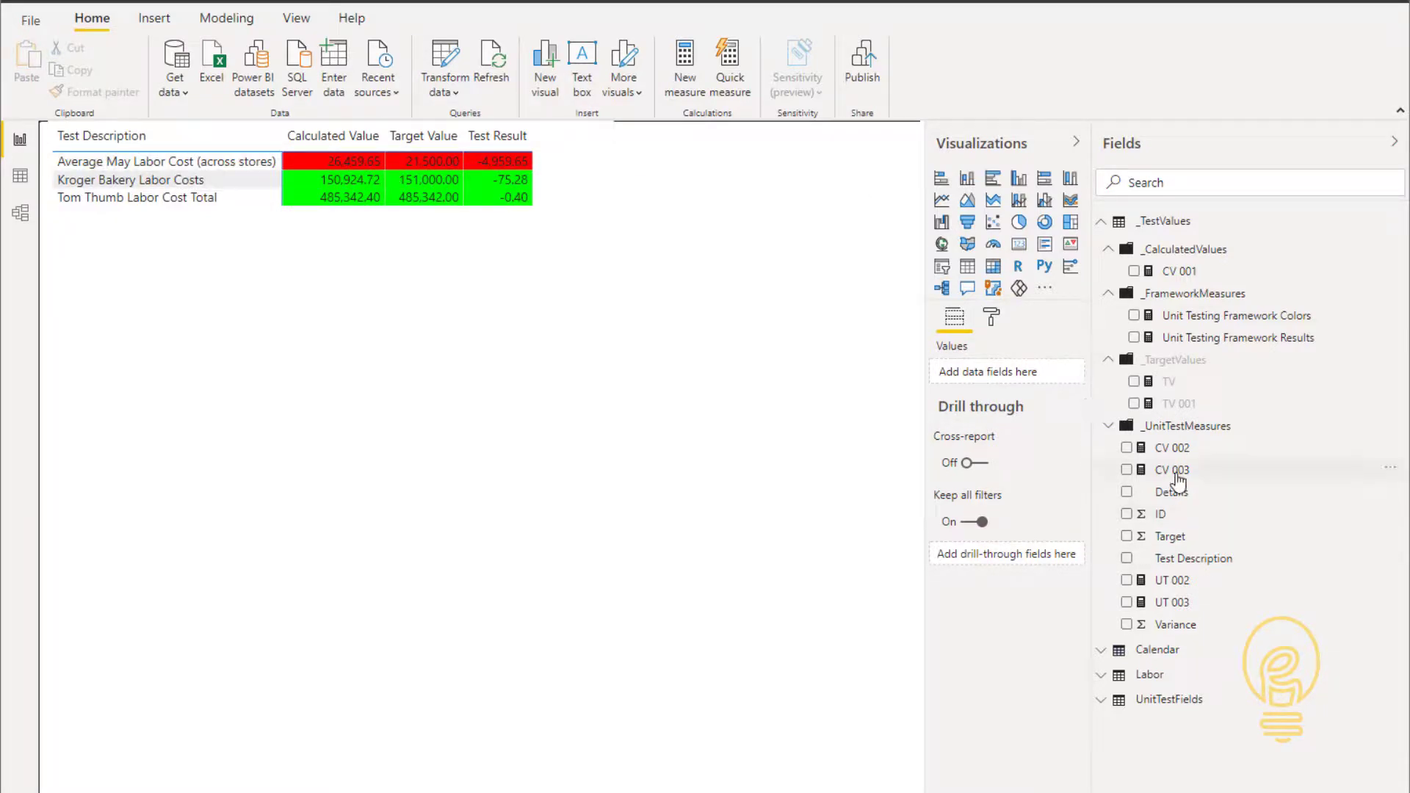
Comment out the "+ 5000" in the Labor table's Average Labor Costs measure with //, commit it, and select the test matrix.
{"action": "left_click", "coordinate": [1110, 679]}
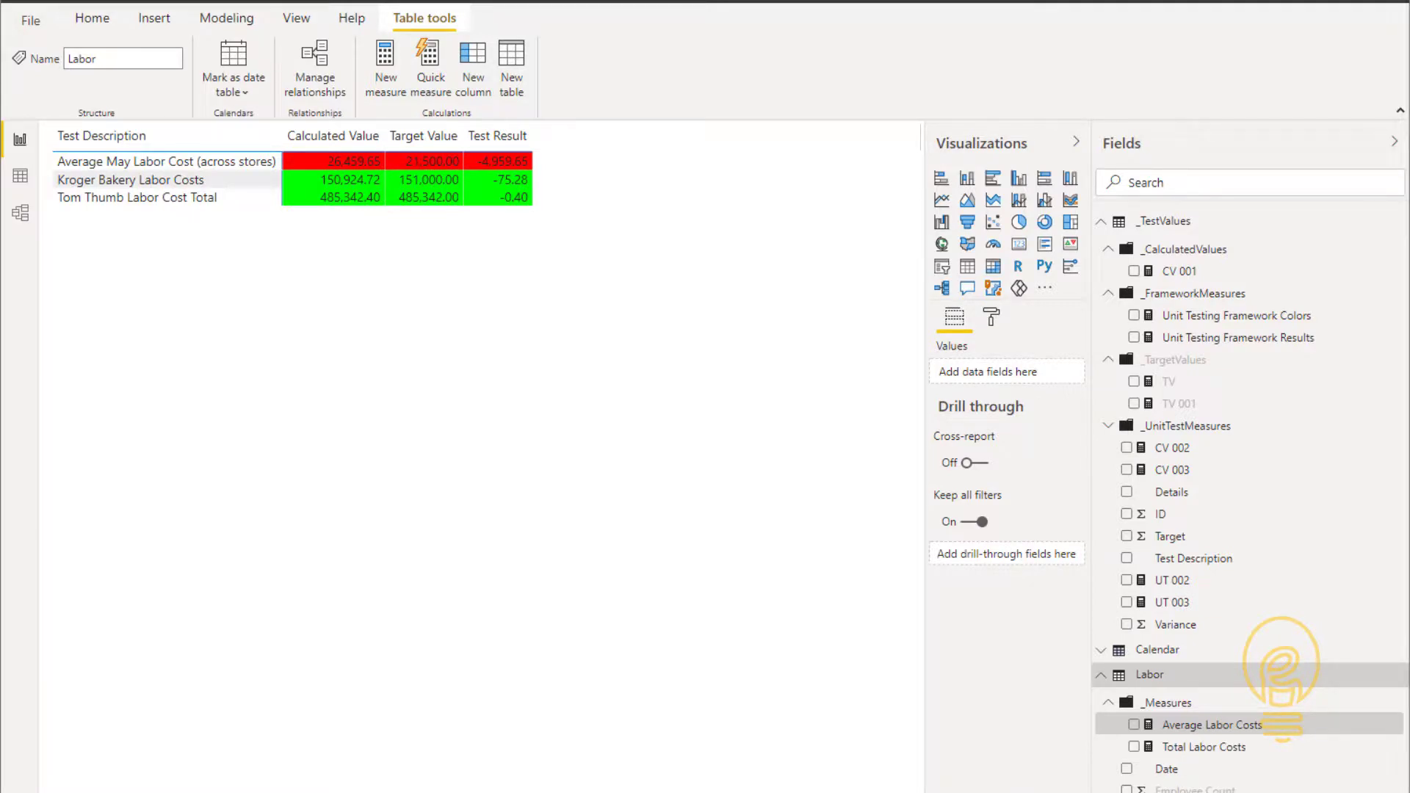
{"action": "left_click", "coordinate": [1212, 725]}
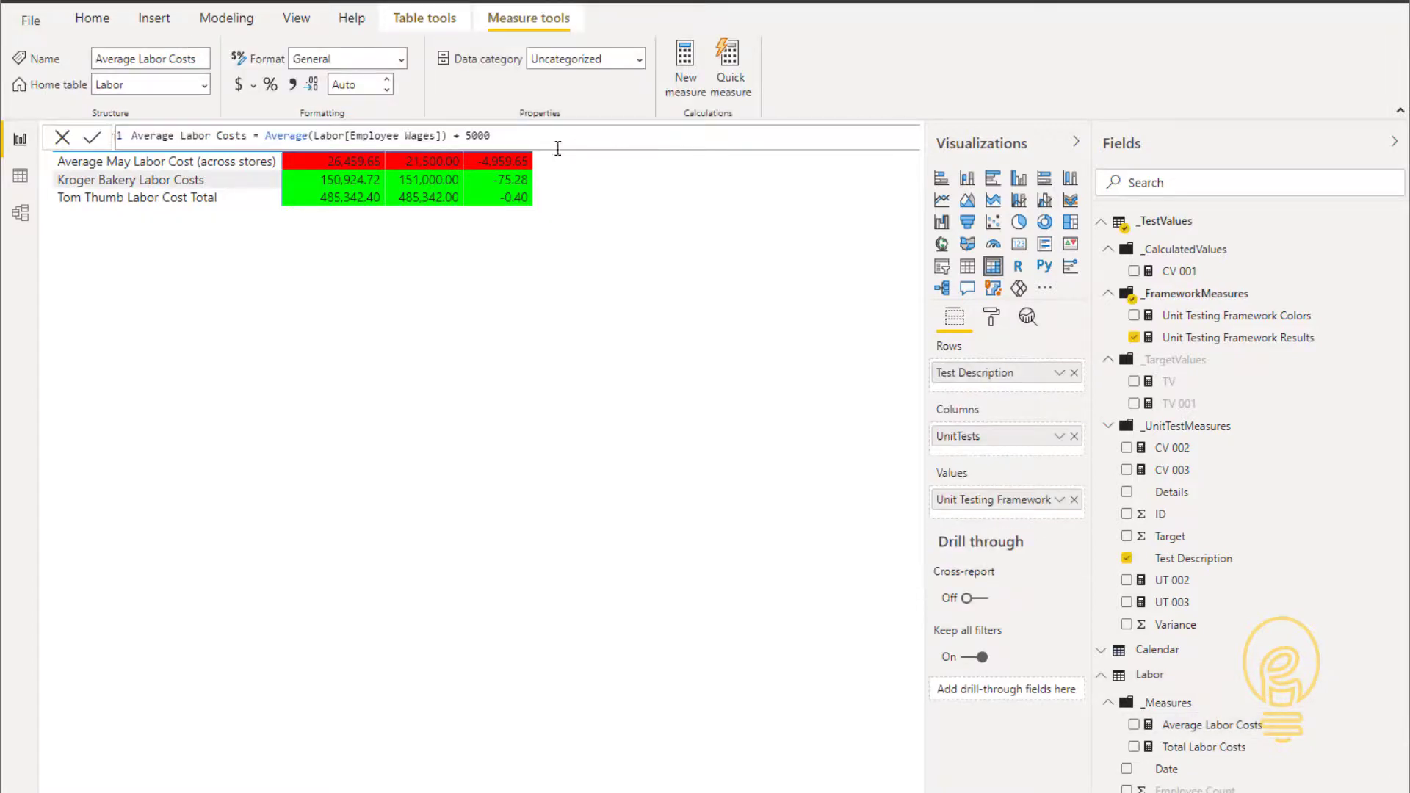
{"action": "left_click_drag", "start_coordinate": [514, 136], "coordinate": [452, 137]}
{"action": "left_click", "coordinate": [453, 136]}
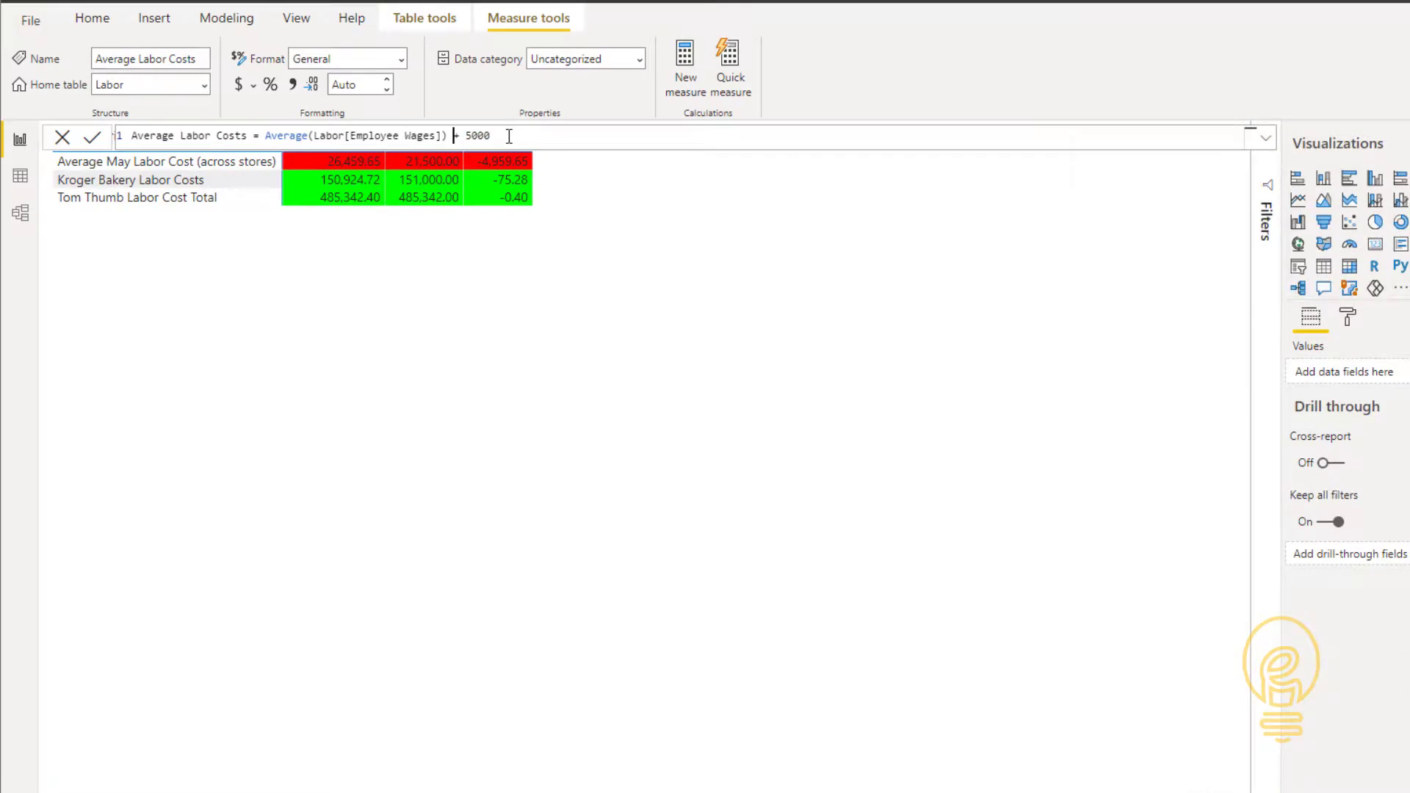
{"action": "type", "text": "//"}
{"action": "key", "text": "Return"}
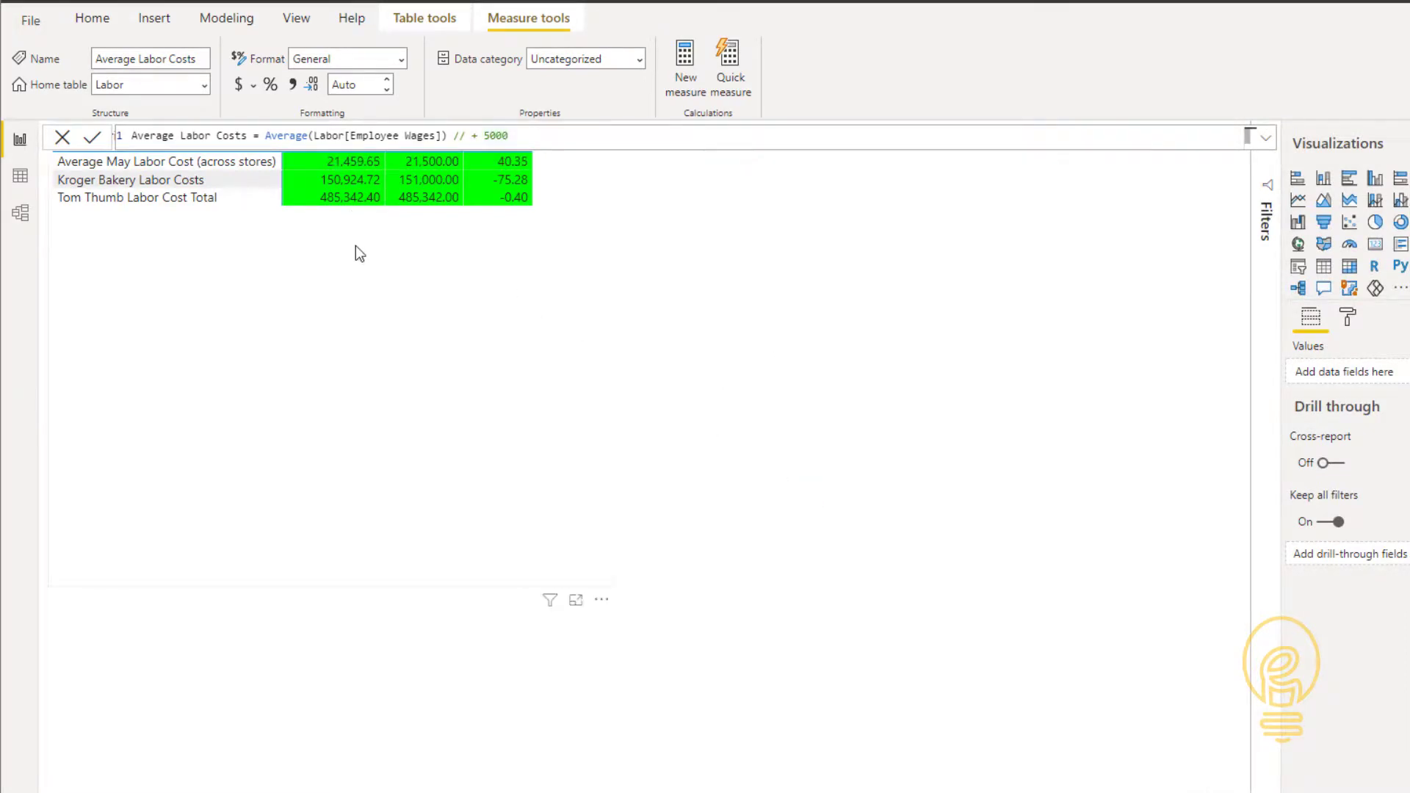
{"action": "left_click", "coordinate": [386, 243]}
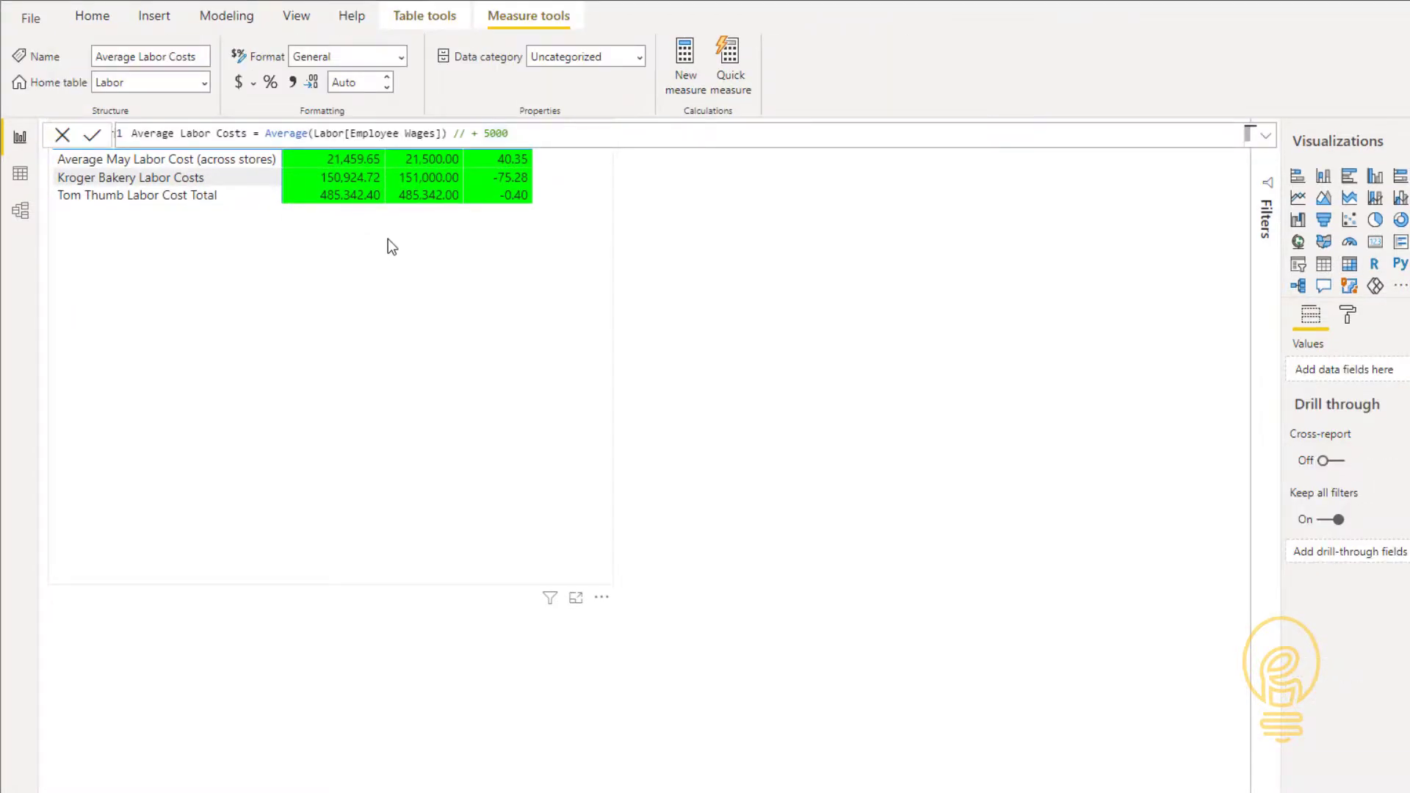
{"action": "left_click", "coordinate": [388, 239]}
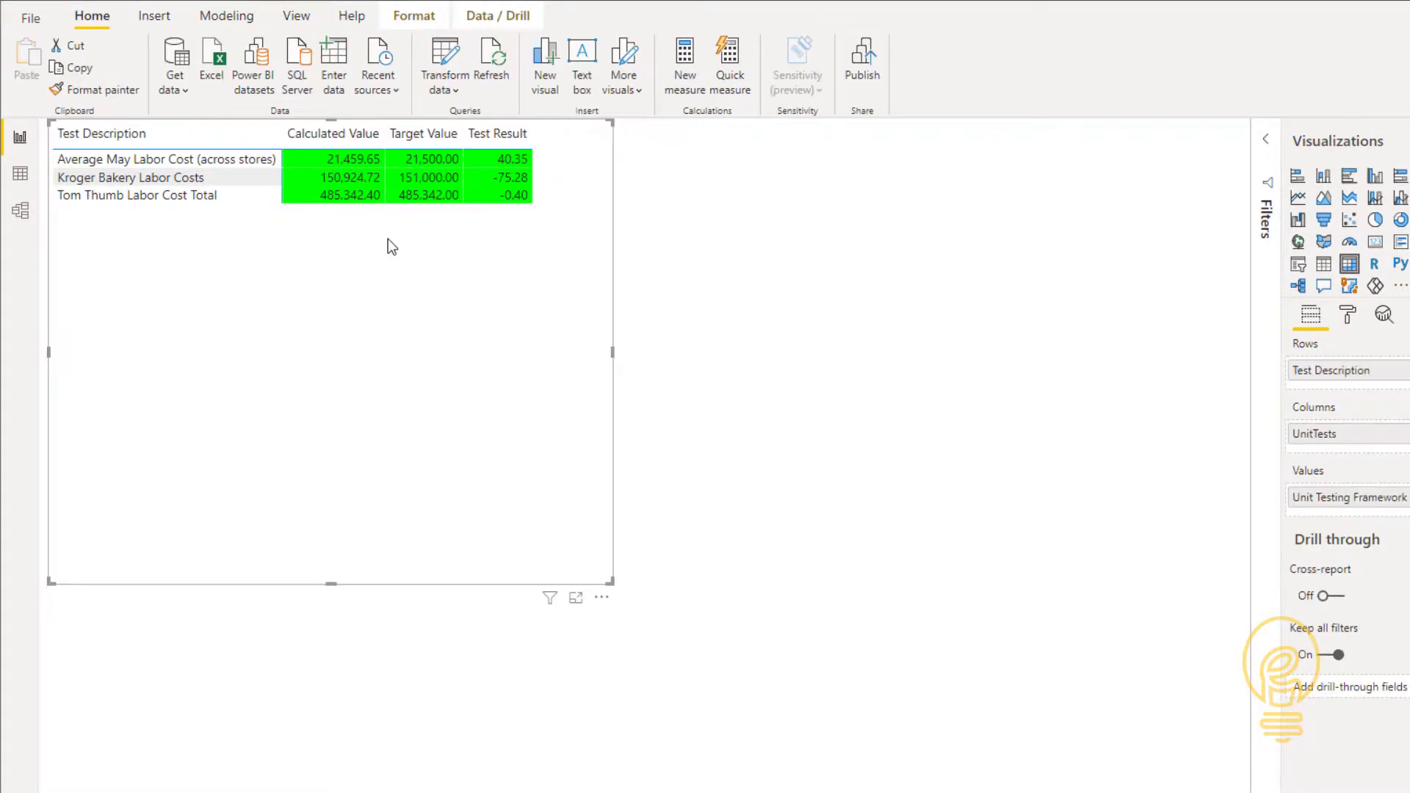